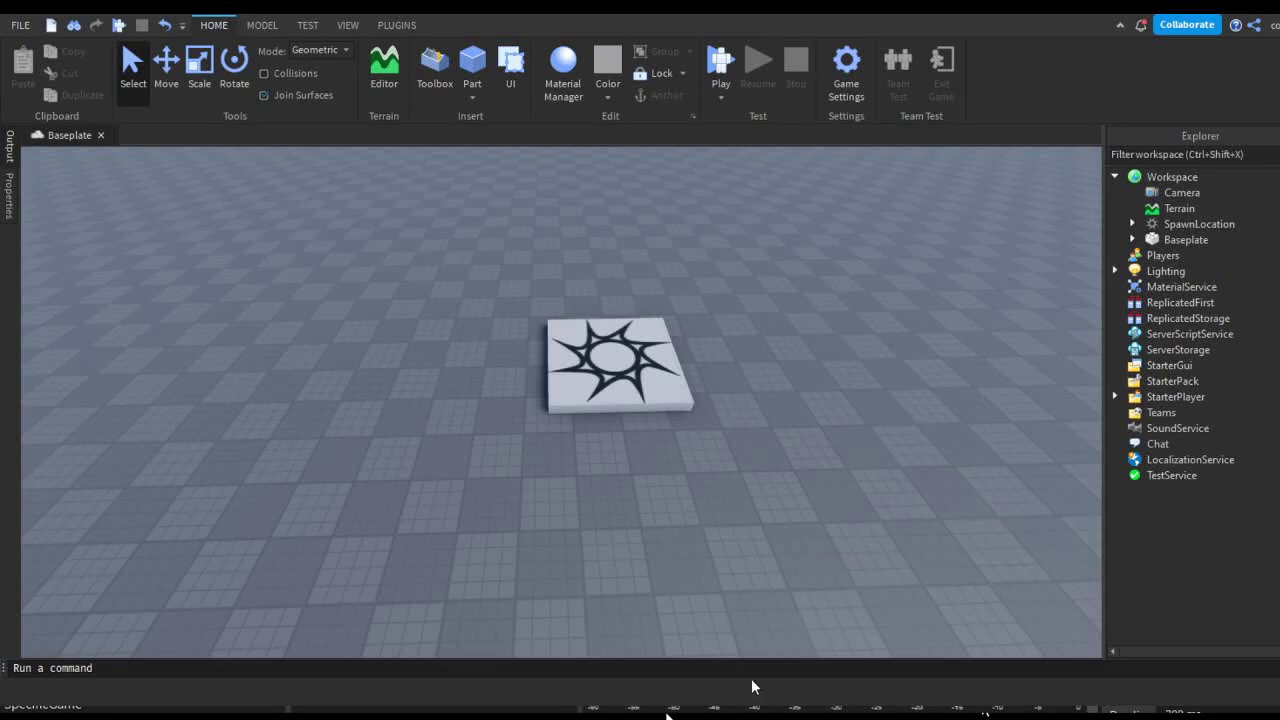
Insert a block part and place it on the open baseplate beside the spawn location
{"action": "scroll", "coordinate": [710, 398], "scroll_direction": "up", "scroll_amount": 10}
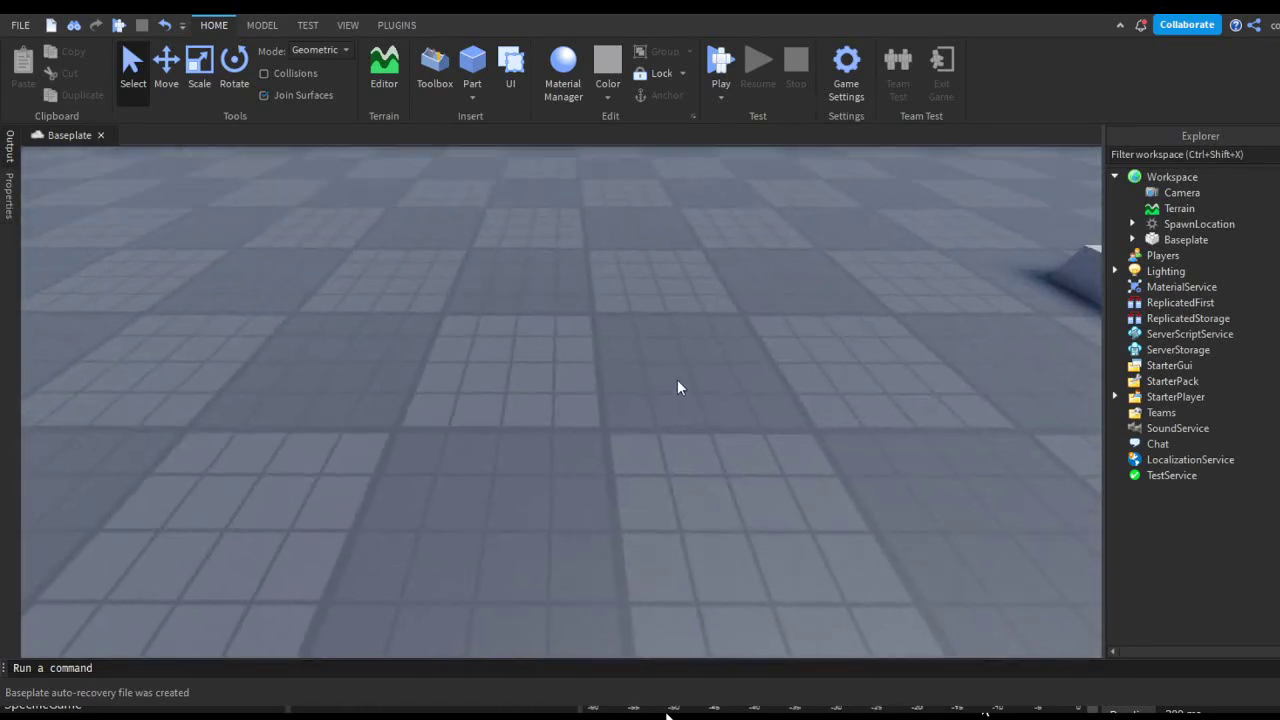
{"action": "right_click_drag", "start_coordinate": [677, 380], "coordinate": [610, 73]}
{"action": "left_click", "coordinate": [472, 62]}
{"action": "right_click_drag", "start_coordinate": [724, 340], "coordinate": [731, 377]}
{"action": "key", "text": "r"}
{"action": "left_click_drag", "start_coordinate": [650, 365], "coordinate": [660, 540]}
{"action": "key", "text": "r"}
Scale the new part into a wide, tall and thin wall standing on the baseplate
{"action": "left_click", "coordinate": [199, 68]}
{"action": "scroll", "coordinate": [576, 440], "scroll_direction": "down", "scroll_amount": 2}
{"action": "right_click_drag", "start_coordinate": [576, 480], "coordinate": [578, 453]}
{"action": "left_click_drag", "start_coordinate": [566, 488], "coordinate": [567, 438]}
{"action": "left_click_drag", "start_coordinate": [701, 409], "coordinate": [810, 413]}
{"action": "left_click_drag", "start_coordinate": [561, 367], "coordinate": [548, 354]}
{"action": "right_click_drag", "start_coordinate": [561, 367], "coordinate": [561, 330]}
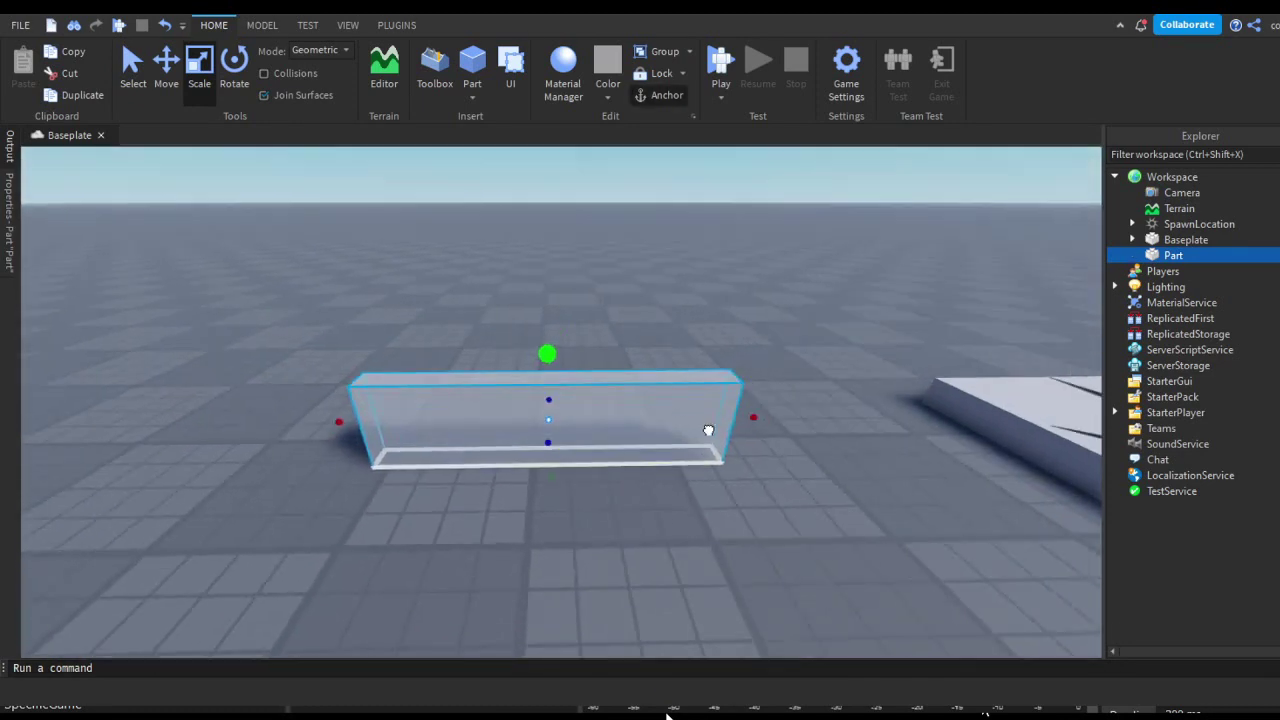
{"action": "left_click_drag", "start_coordinate": [548, 354], "coordinate": [554, 346]}
{"action": "right_click_drag", "start_coordinate": [561, 330], "coordinate": [561, 290]}
{"action": "left_click_drag", "start_coordinate": [554, 346], "coordinate": [555, 343]}
{"action": "left_click_drag", "start_coordinate": [744, 452], "coordinate": [692, 450]}
{"action": "right_click_drag", "start_coordinate": [905, 412], "coordinate": [870, 430]}
{"action": "scroll", "coordinate": [905, 412], "scroll_direction": "up", "scroll_amount": 3}
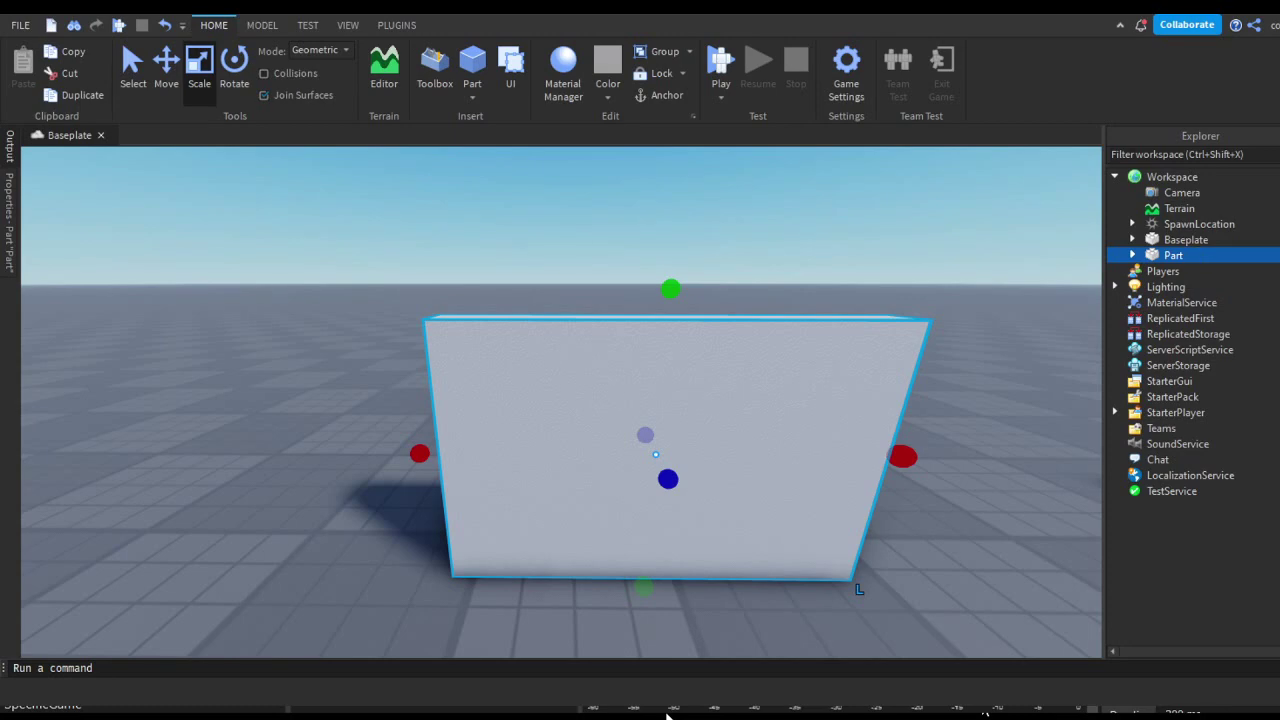
Add a SurfaceGui to the wall part and select it
{"action": "left_click", "coordinate": [1132, 255]}
{"action": "key", "text": "w"}
{"action": "mouse_move", "coordinate": [1083, 334]}
{"action": "right_mouse_down"}
{"action": "mouse_move", "coordinate": [1098, 338]}
{"action": "mouse_move", "coordinate": [1083, 334]}
{"action": "right_mouse_up"}
{"action": "key", "text": "s"}
{"action": "left_click", "coordinate": [1206, 271]}
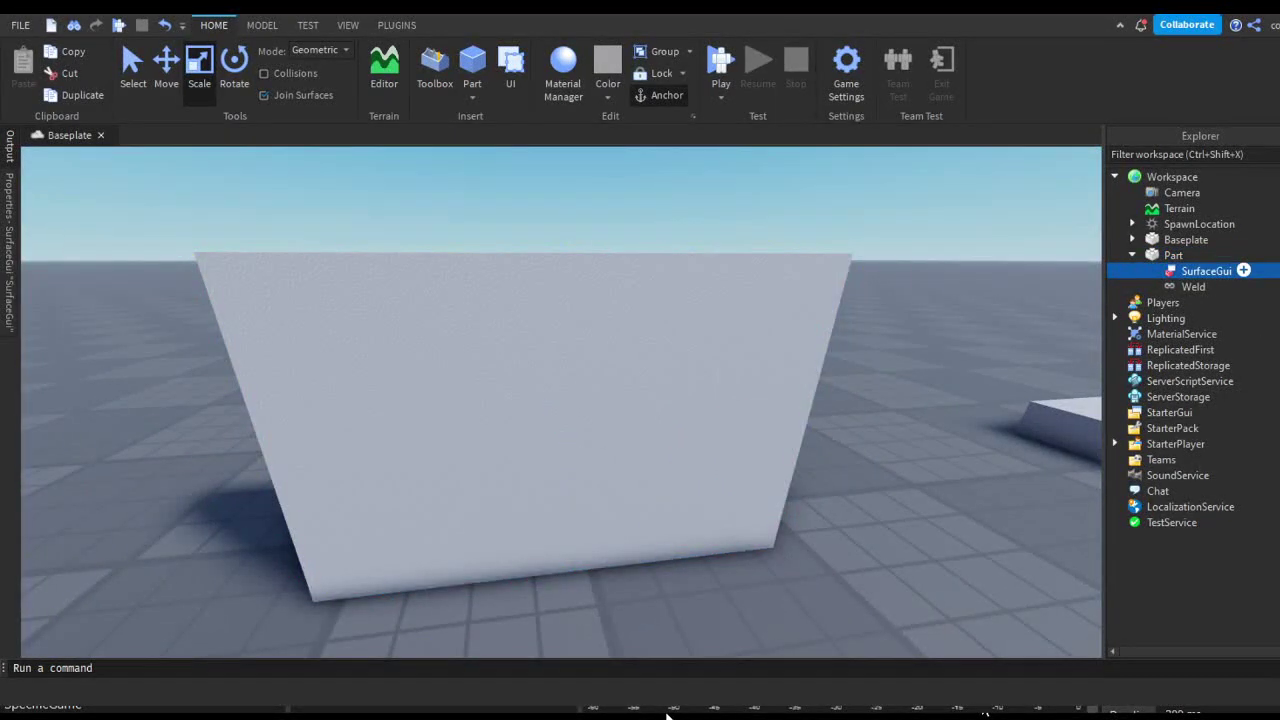
{"action": "key", "text": "s"}
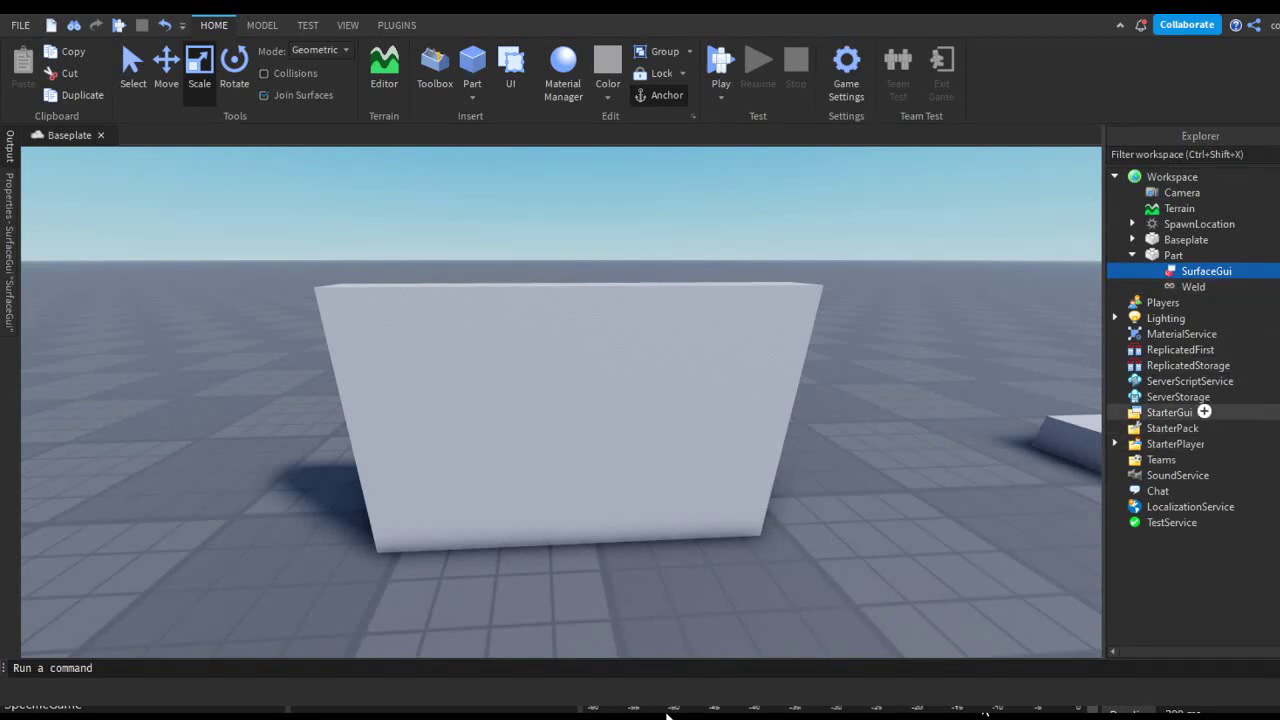
Insert a TextLabel into the wall part's SurfaceGui
{"action": "left_click", "coordinate": [1170, 412]}
{"action": "key", "text": "s"}
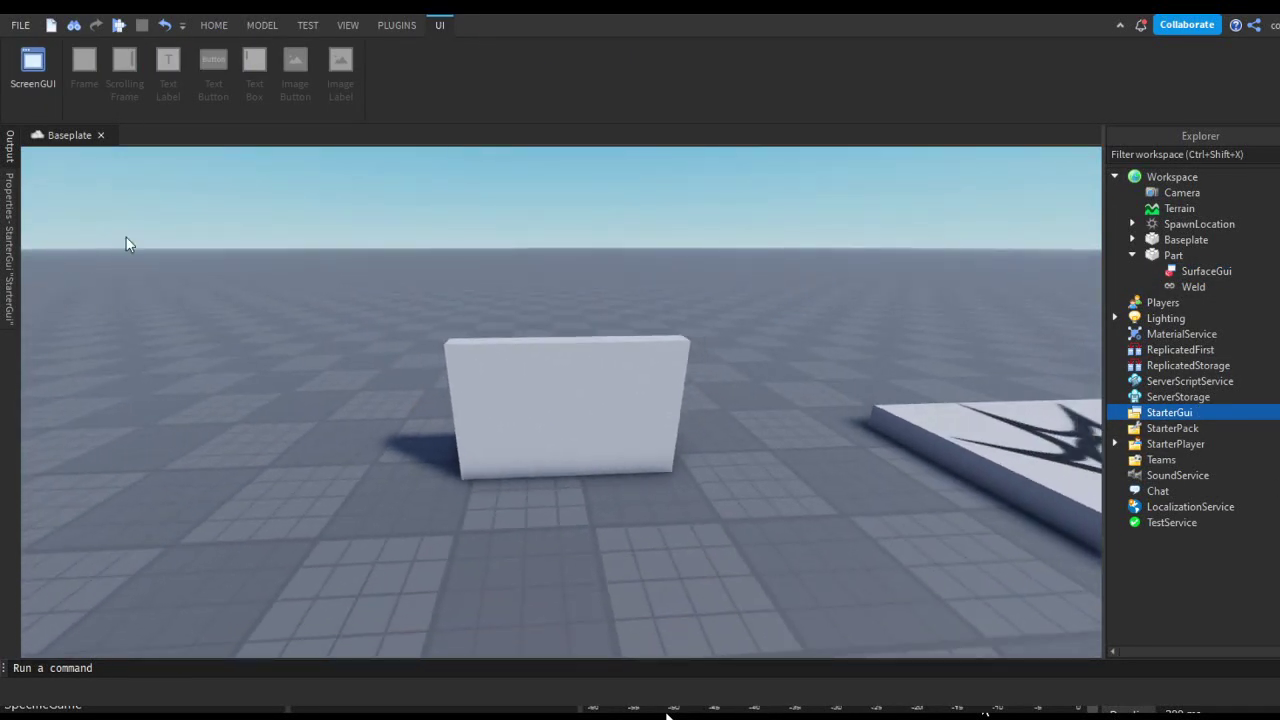
{"action": "left_click", "coordinate": [1205, 271]}
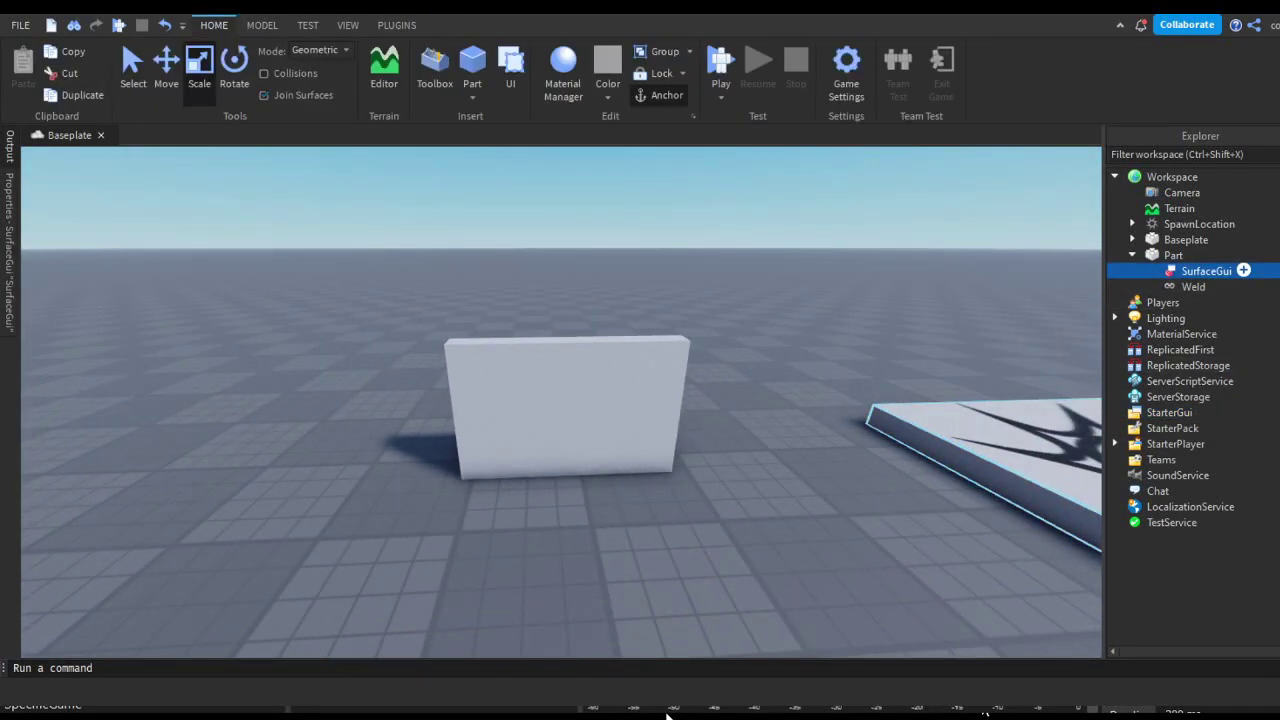
{"action": "key", "text": "w"}
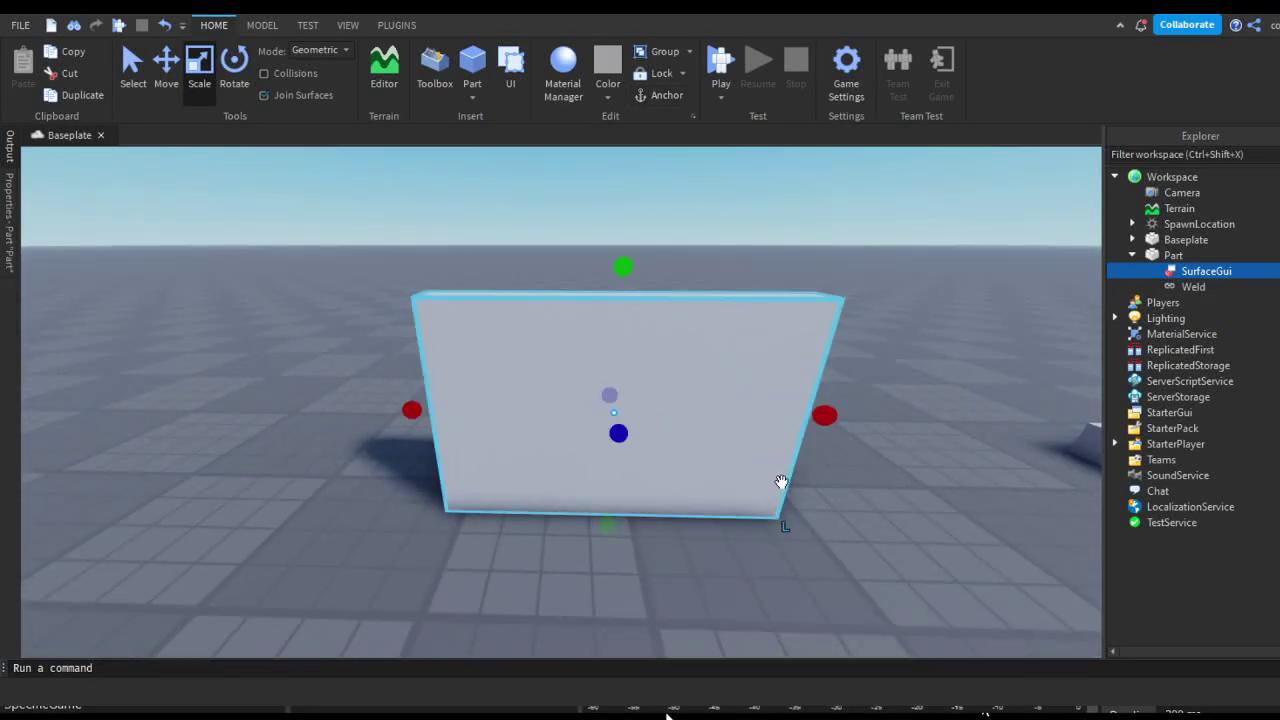
{"action": "left_click", "coordinate": [785, 481]}
{"action": "left_click", "coordinate": [1205, 271]}
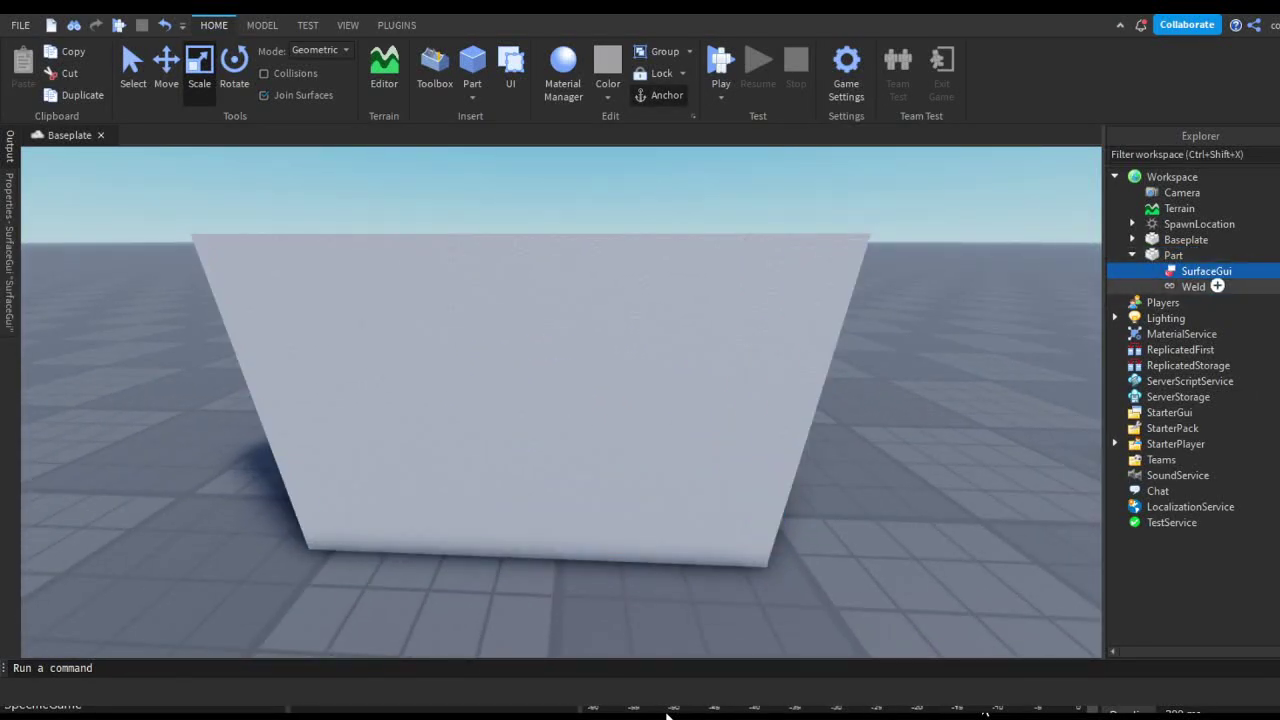
{"action": "right_click_drag", "start_coordinate": [1216, 376], "coordinate": [1275, 271]}
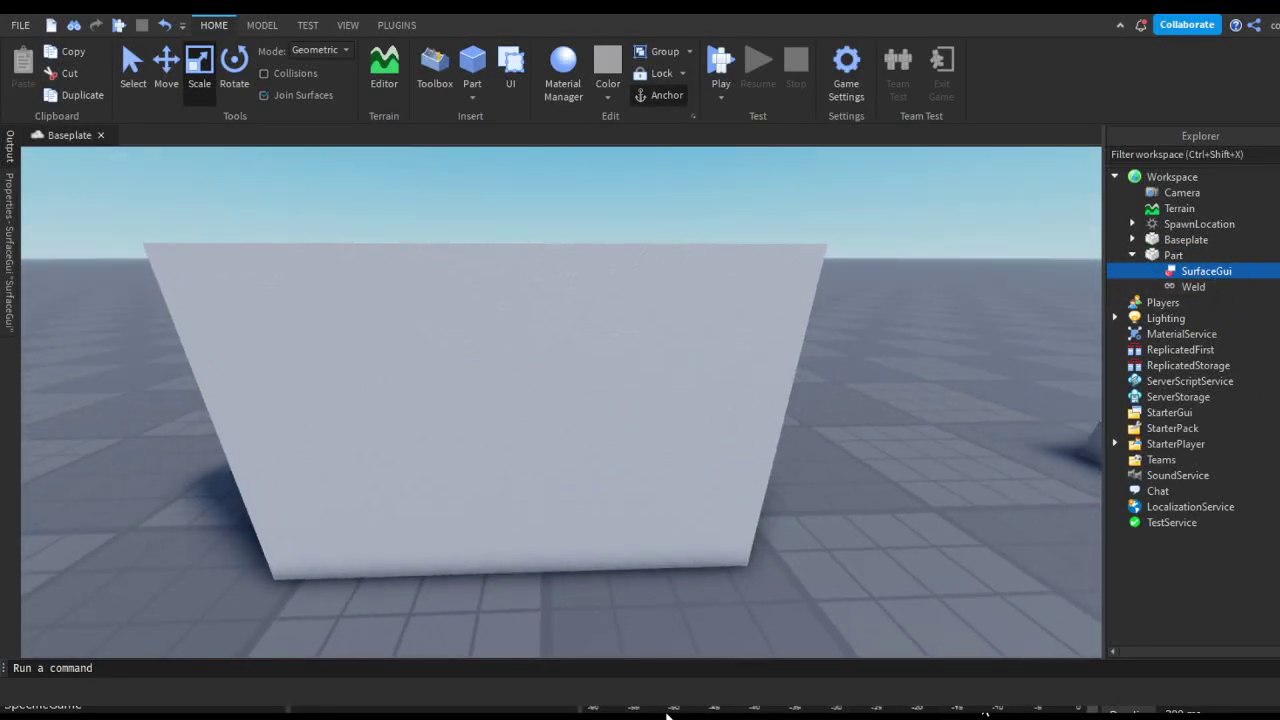
{"action": "key", "text": "Return"}
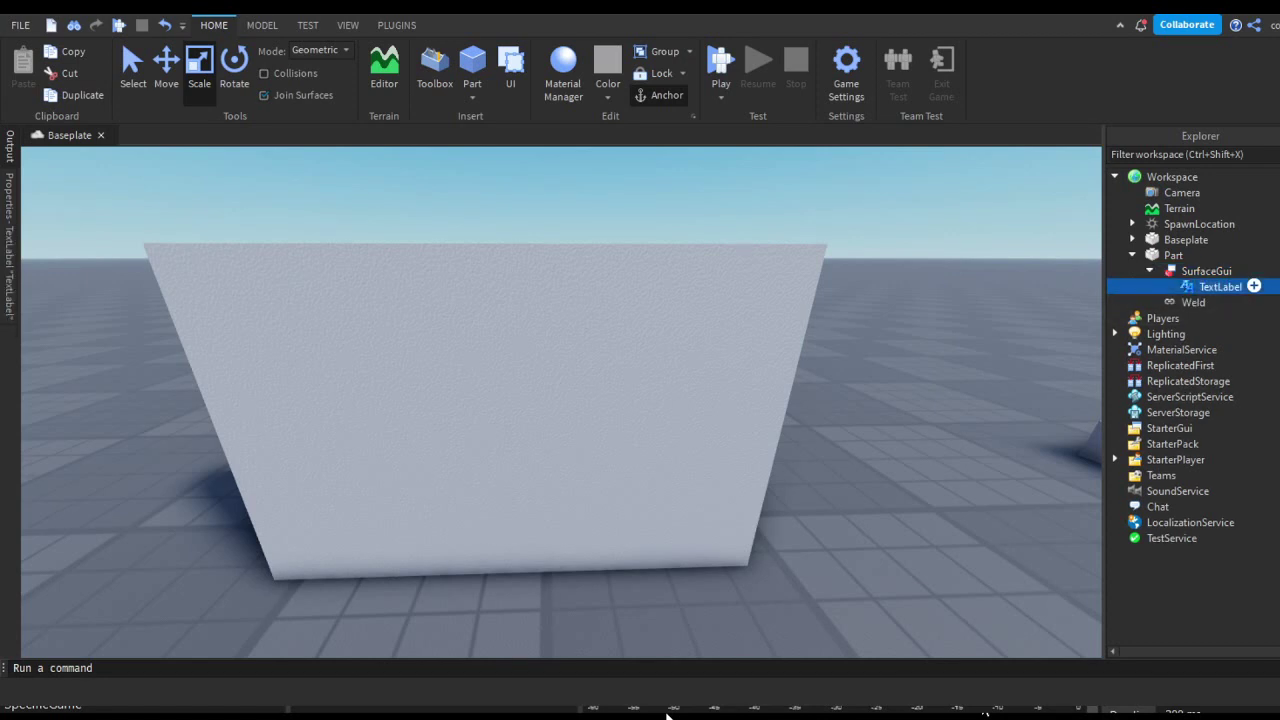
Add a ScreenGui under StarterGui and move the TextLabel into it
{"action": "left_click_drag", "start_coordinate": [1205, 427], "coordinate": [1205, 427]}
{"action": "left_click", "coordinate": [1205, 412]}
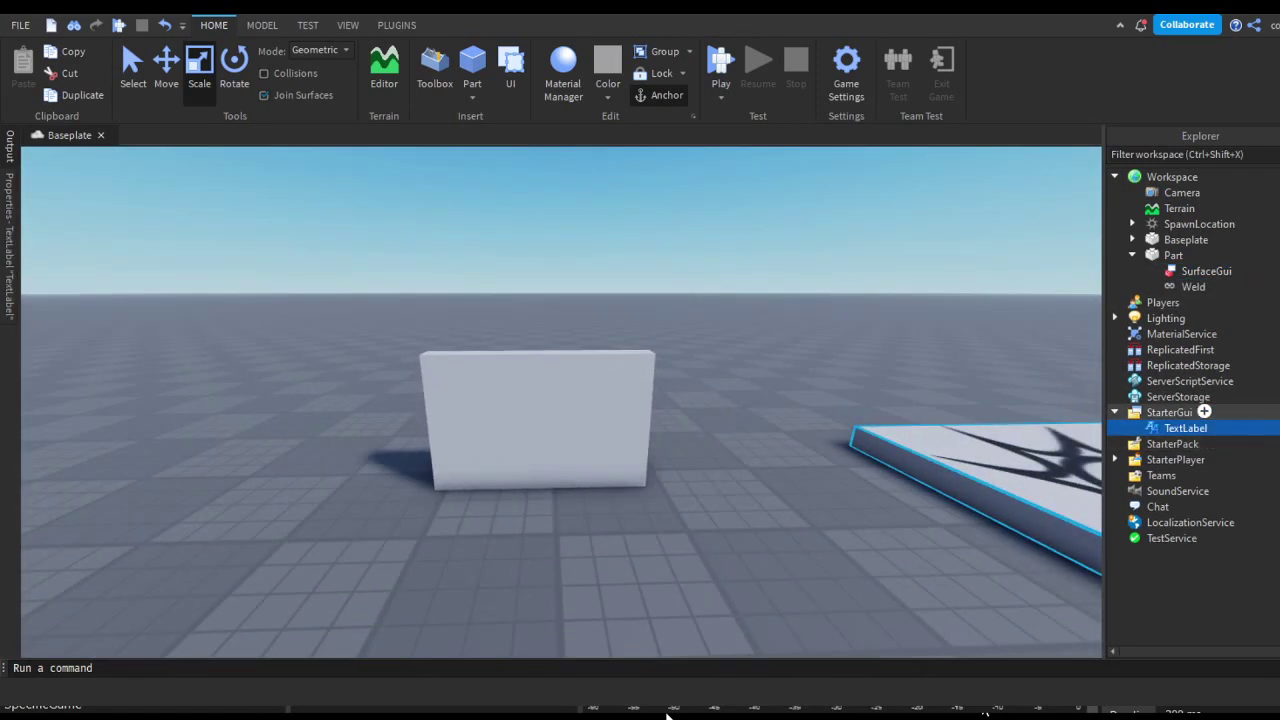
{"action": "left_click", "coordinate": [33, 68]}
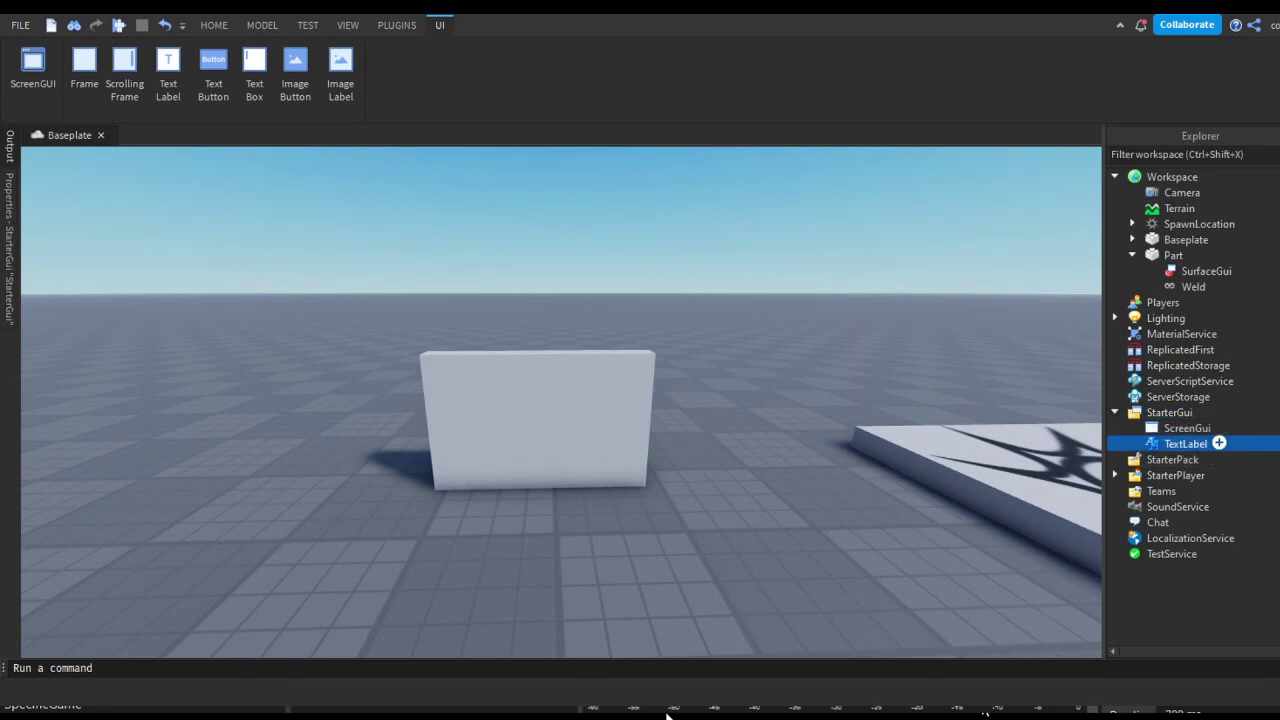
{"action": "left_click_drag", "start_coordinate": [1204, 412], "coordinate": [1222, 427]}
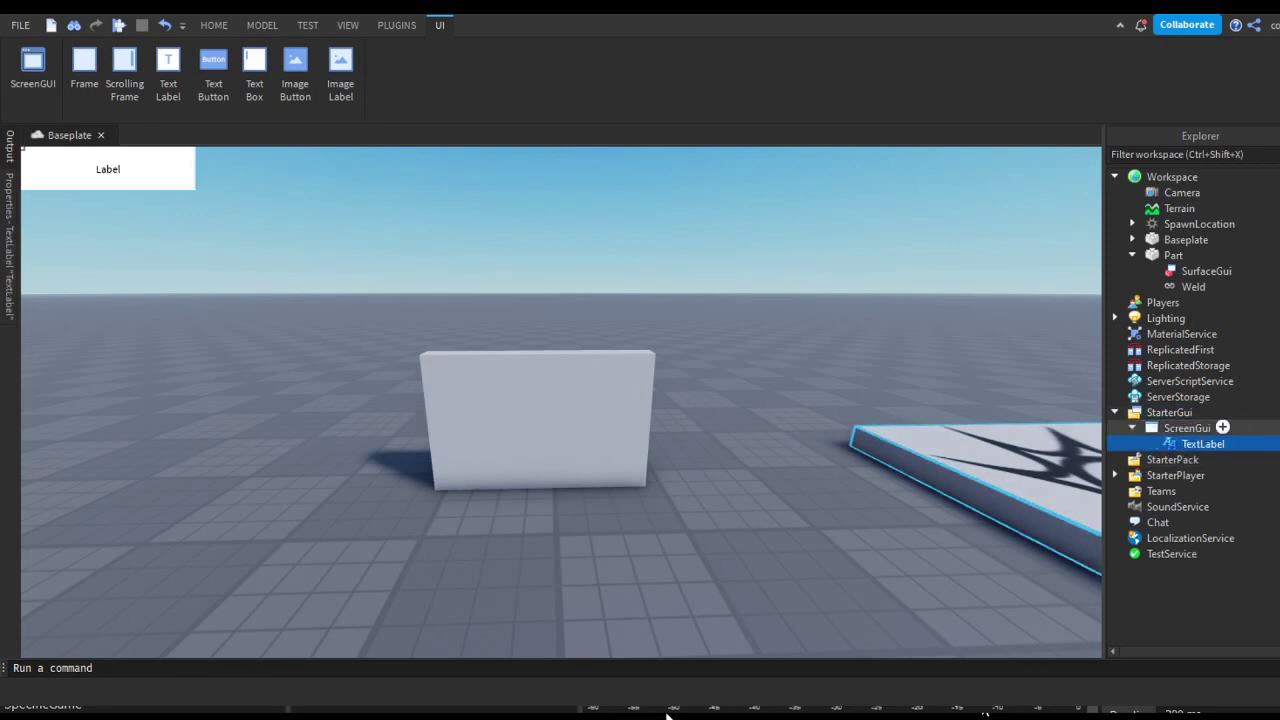
{"action": "left_click", "coordinate": [146, 214]}
{"action": "key", "text": "s"}
{"action": "key", "text": "a"}
{"action": "left_click", "coordinate": [1205, 444]}
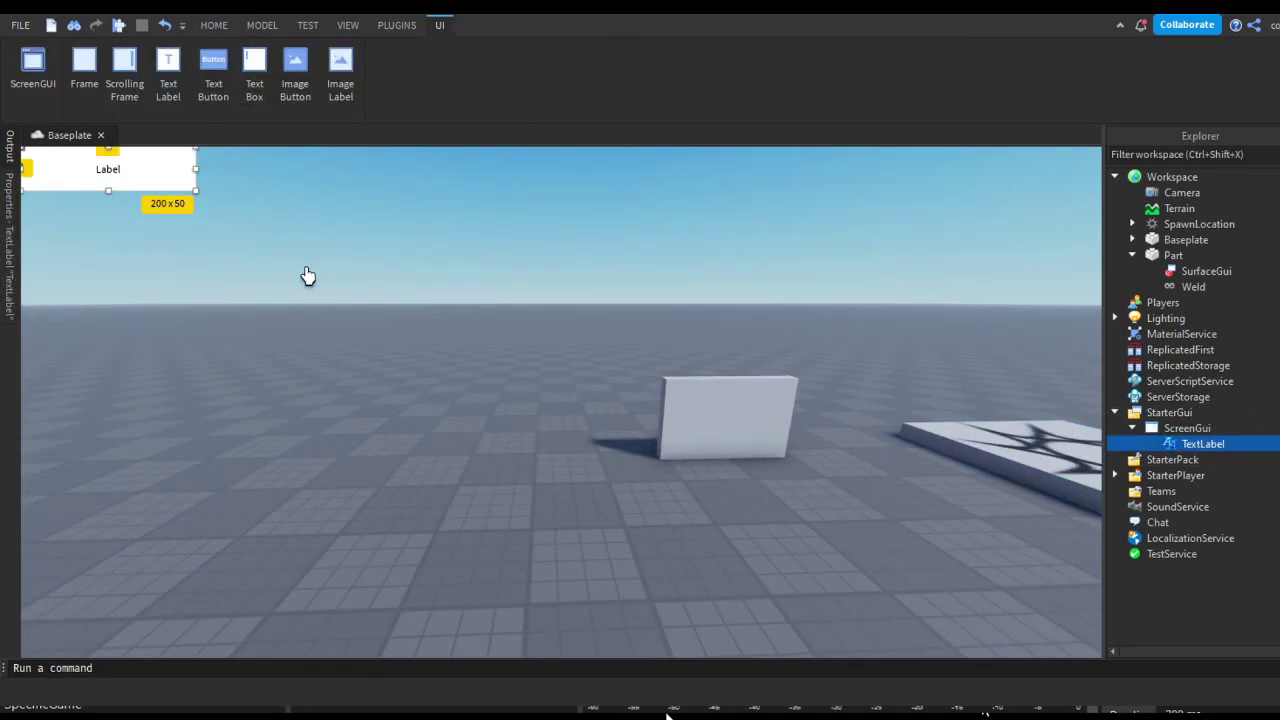
{"action": "key", "text": "d"}
{"action": "right_click_drag", "start_coordinate": [766, 426], "coordinate": [768, 400]}
{"action": "key", "text": "w"}
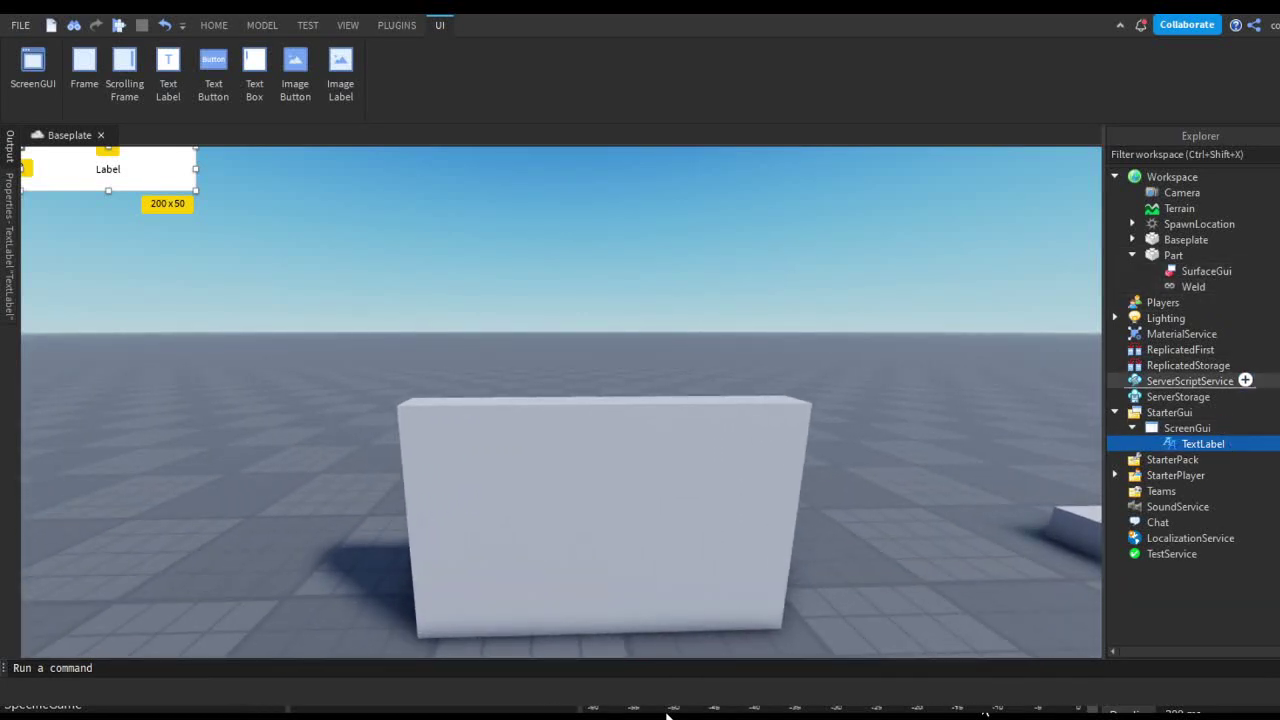
Move the TextLabel from the ScreenGui back into the wall part's SurfaceGui and bring its face into view
{"action": "left_click_drag", "start_coordinate": [1203, 444], "coordinate": [1207, 271]}
{"action": "key", "text": "w"}
{"action": "right_click_drag", "start_coordinate": [1085, 425], "coordinate": [894, 425]}
{"action": "key", "text": "d"}
{"action": "left_click", "coordinate": [772, 331]}
{"action": "key", "text": "f"}
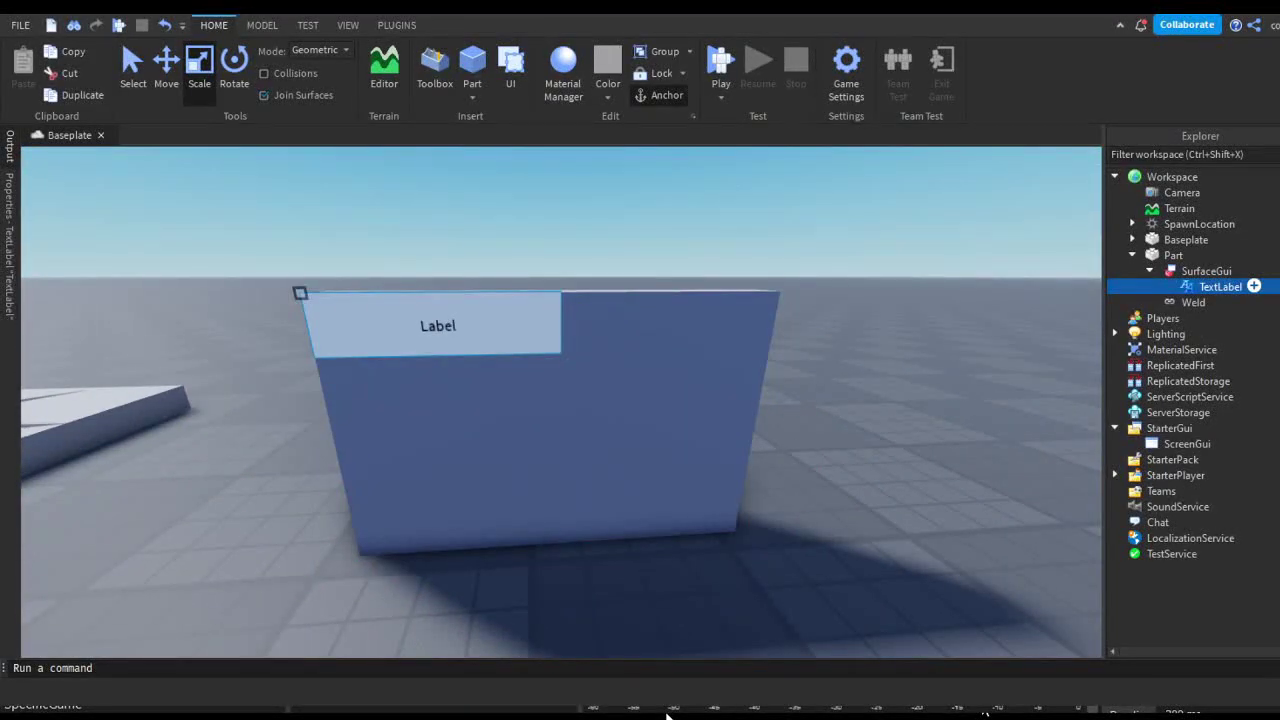
Set the TextLabel's size to {1, 0},{1, 0} so it fills the whole wall surface
{"action": "left_click", "coordinate": [9, 245]}
{"action": "scroll", "coordinate": [172, 474], "scroll_direction": "down", "scroll_amount": 3}
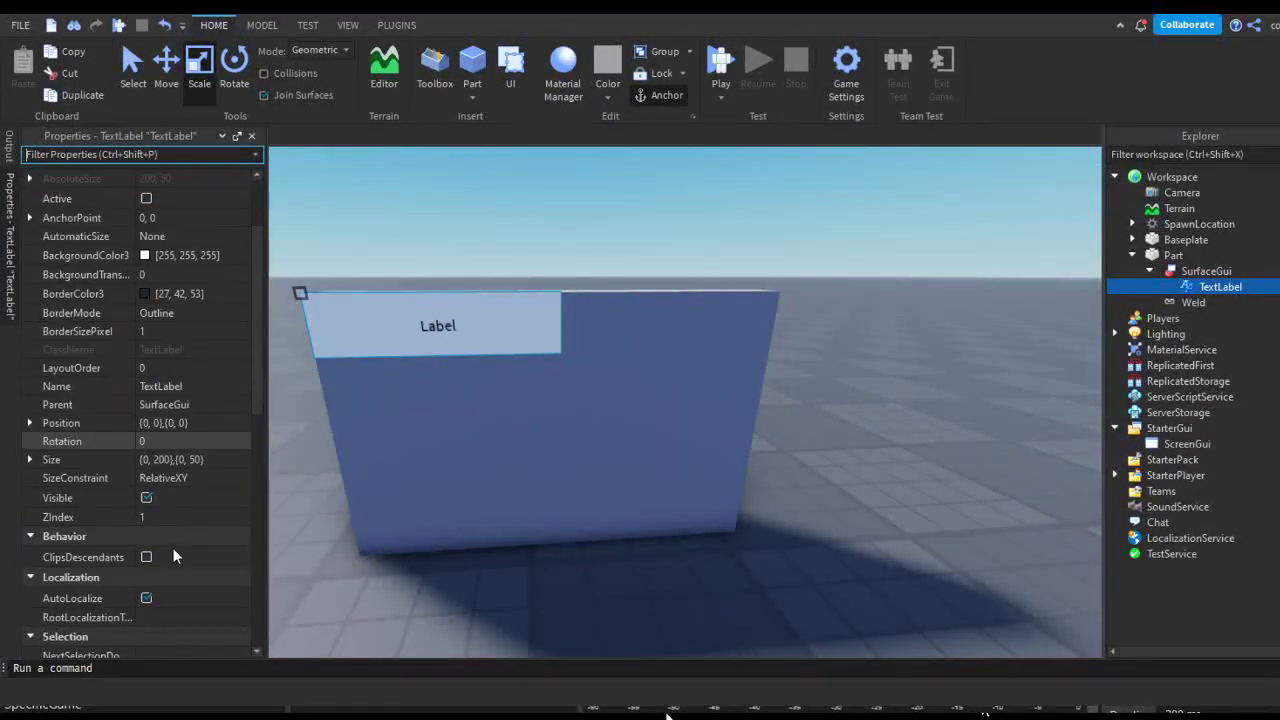
{"action": "left_click", "coordinate": [184, 459]}
{"action": "type", "text": "1,0,1,0"}
{"action": "key", "text": "Return"}
{"action": "scroll", "coordinate": [927, 597], "scroll_direction": "up", "scroll_amount": 3}
{"action": "right_click_drag", "start_coordinate": [951, 560], "coordinate": [305, 489]}
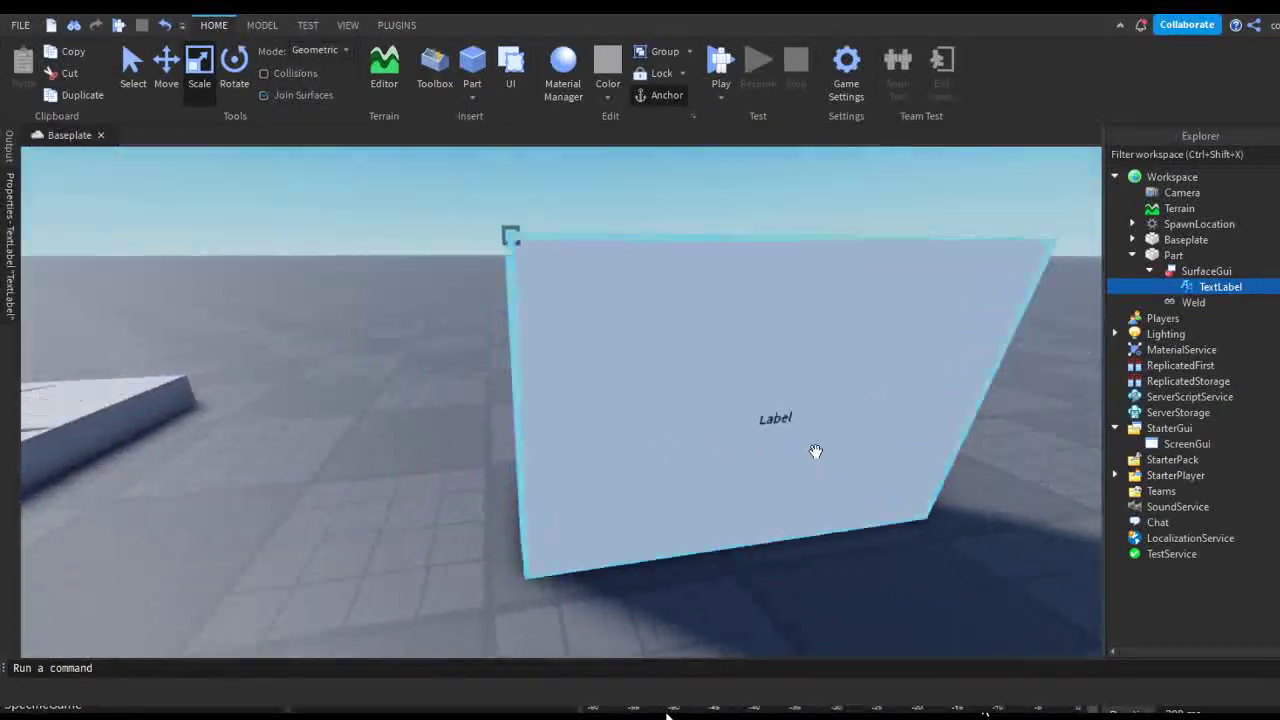
Examine how the label covers the wall face and check its Size property
{"action": "key", "text": "d"}
{"action": "mouse_move", "coordinate": [12, 310]}
{"action": "right_click_drag", "start_coordinate": [535, 404], "coordinate": [510, 408]}
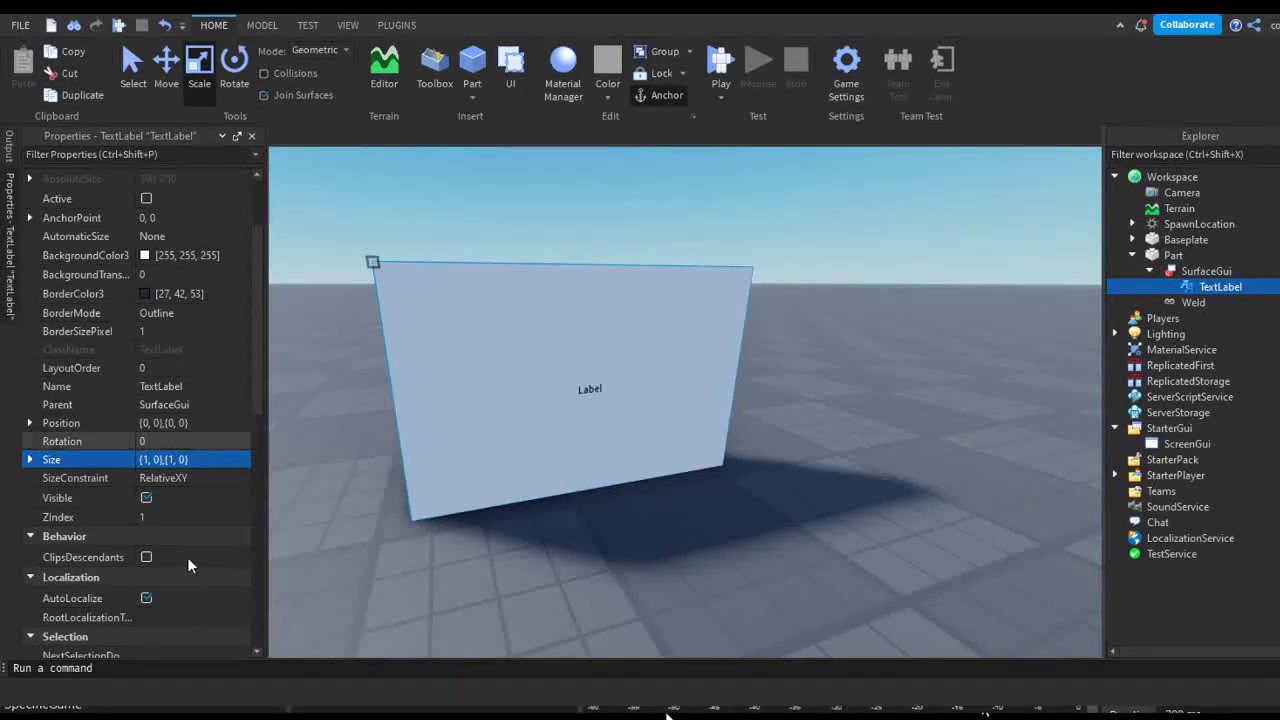
{"action": "right_click_drag", "start_coordinate": [948, 466], "coordinate": [911, 460]}
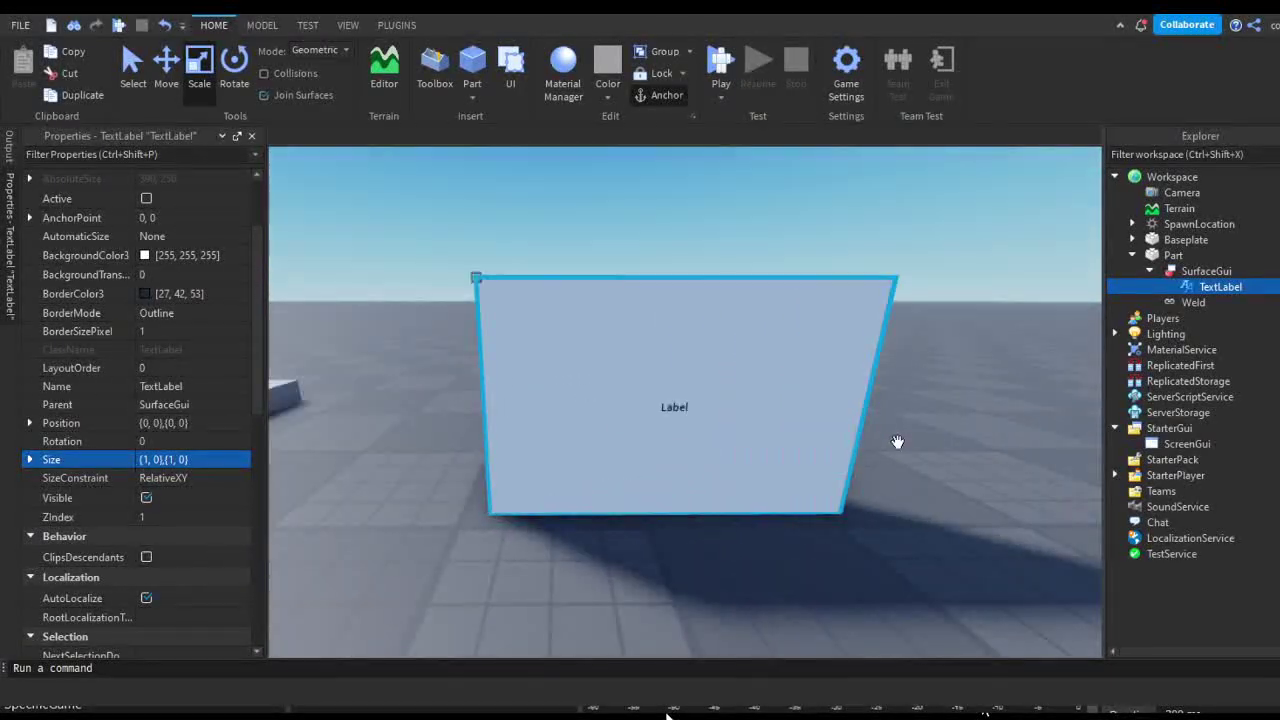
{"action": "mouse_move", "coordinate": [5, 315]}
{"action": "key", "text": "d"}
{"action": "key", "text": "w"}
{"action": "scroll", "coordinate": [183, 508], "scroll_direction": "down", "scroll_amount": 1}
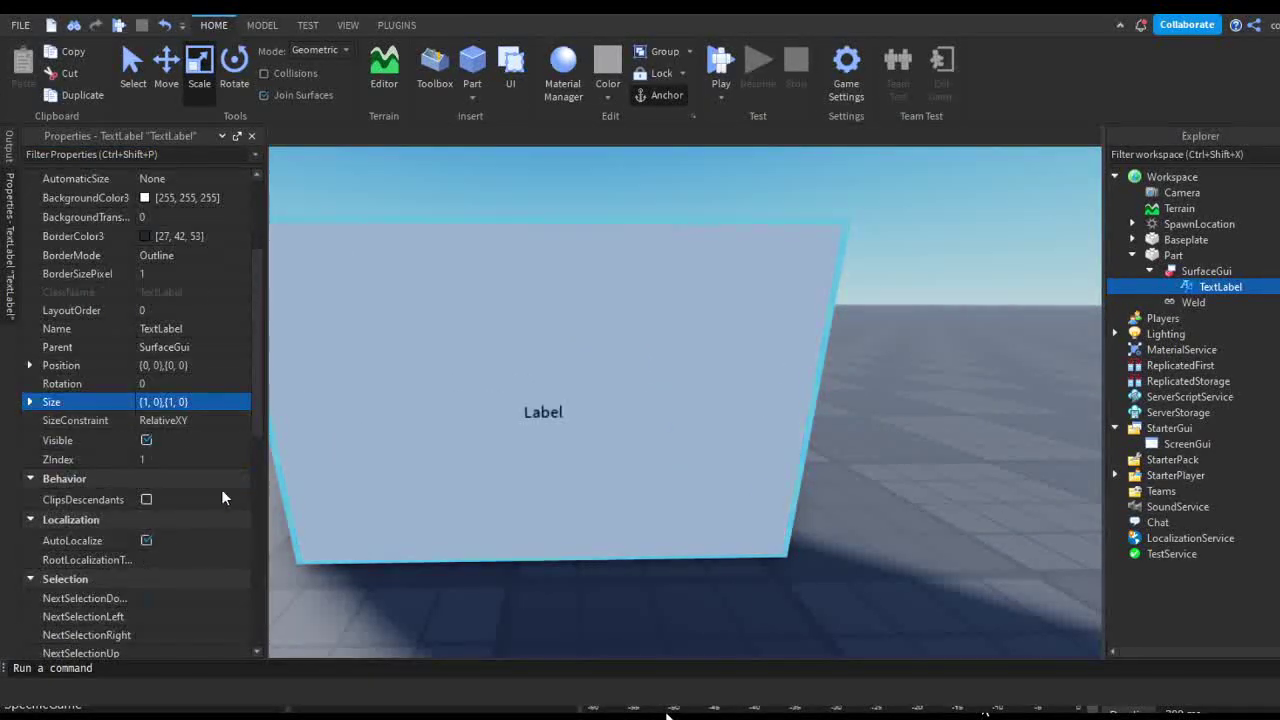
{"action": "left_click", "coordinate": [190, 401]}
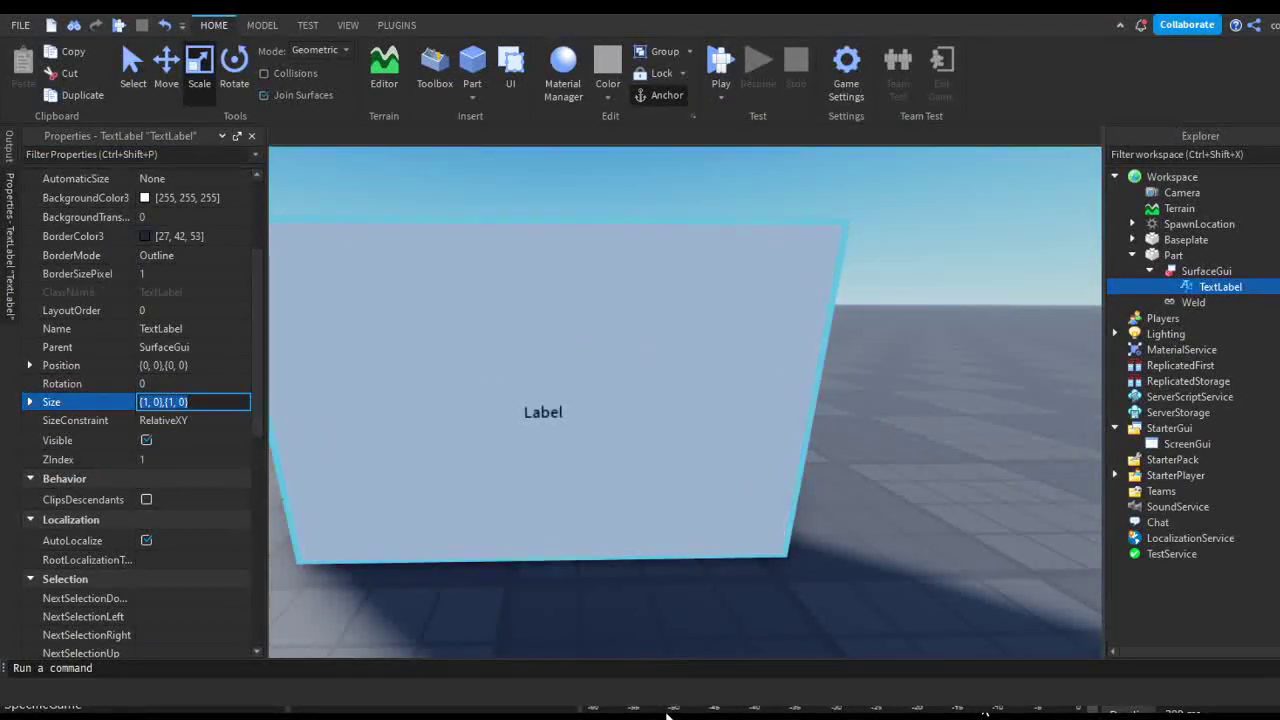
Enable TextScaled and TextWrapped for the label and set its font to Fredoka One
{"action": "scroll", "coordinate": [226, 622], "scroll_direction": "down", "scroll_amount": 9}
{"action": "left_click", "coordinate": [146, 424]}
{"action": "left_click", "coordinate": [146, 538]}
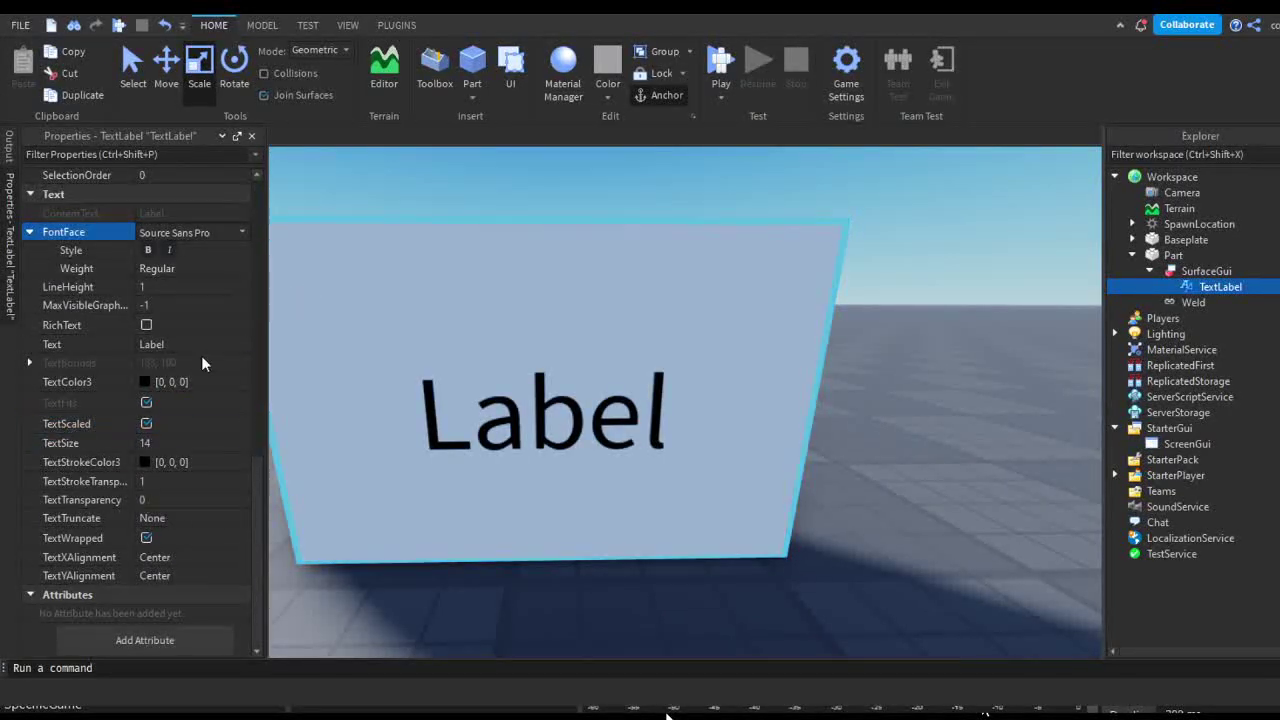
{"action": "left_click", "coordinate": [225, 468]}
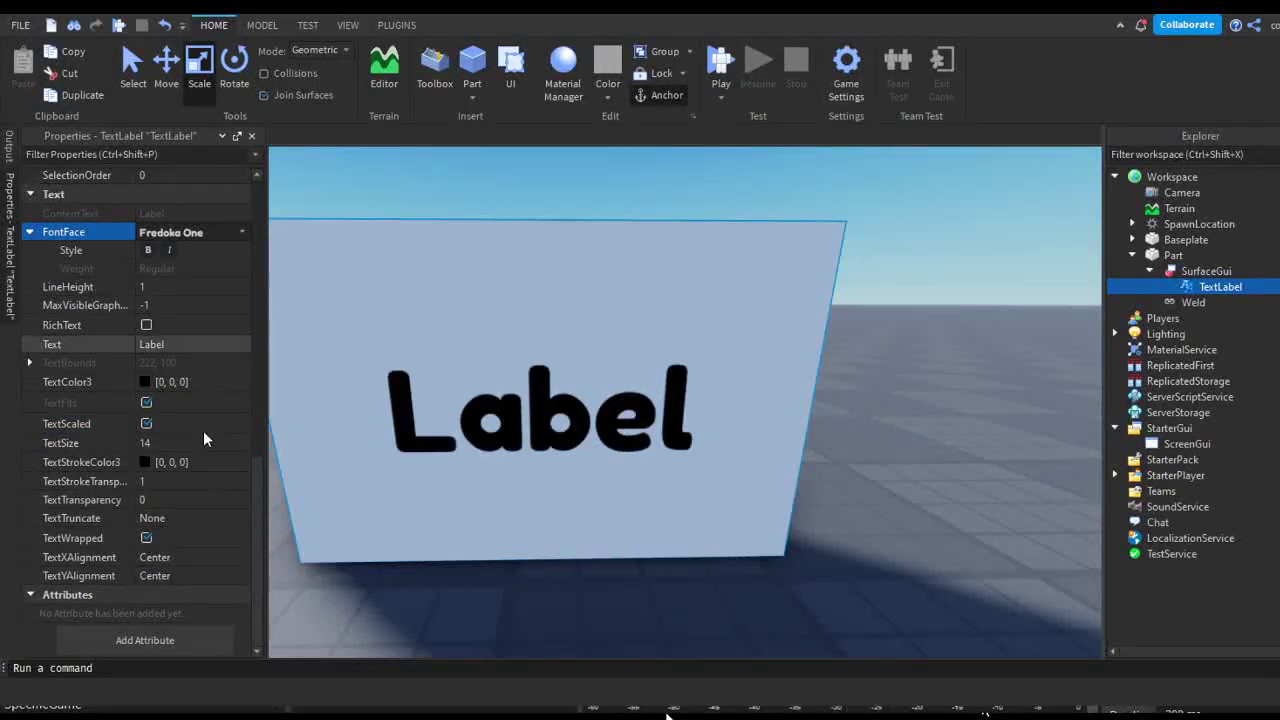
Set the label's text to "Hello!"
{"action": "left_click", "coordinate": [198, 344]}
{"action": "type", "text": "Hello!"}
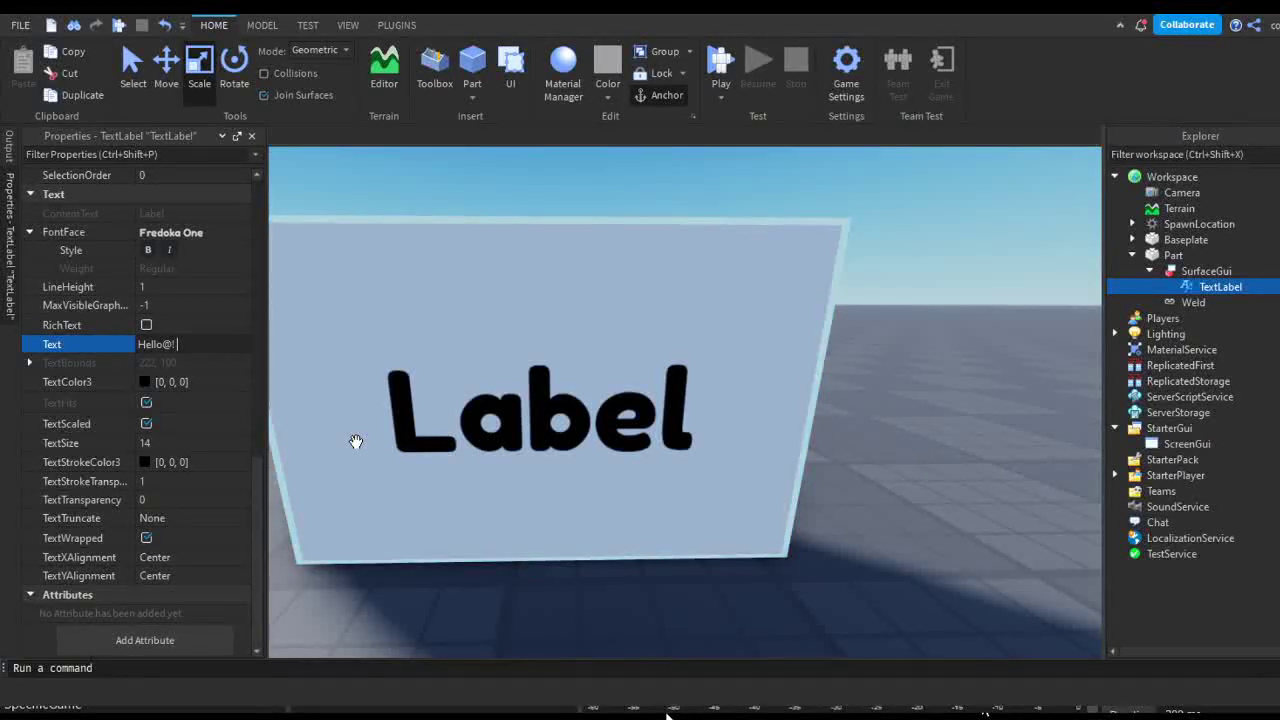
{"action": "key", "text": "Return"}
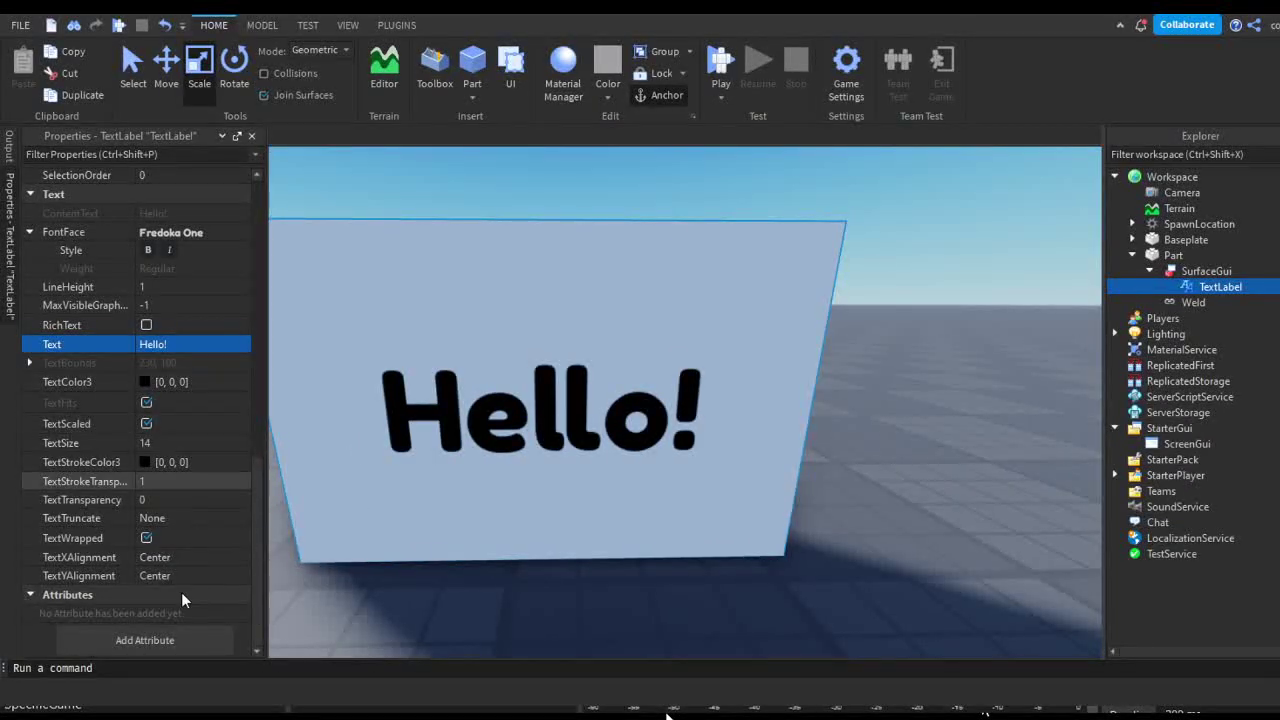
Set the label's text color to white (255, 255, 255) and its text stroke color to black (0, 0, 0)
{"action": "left_click", "coordinate": [80, 462]}
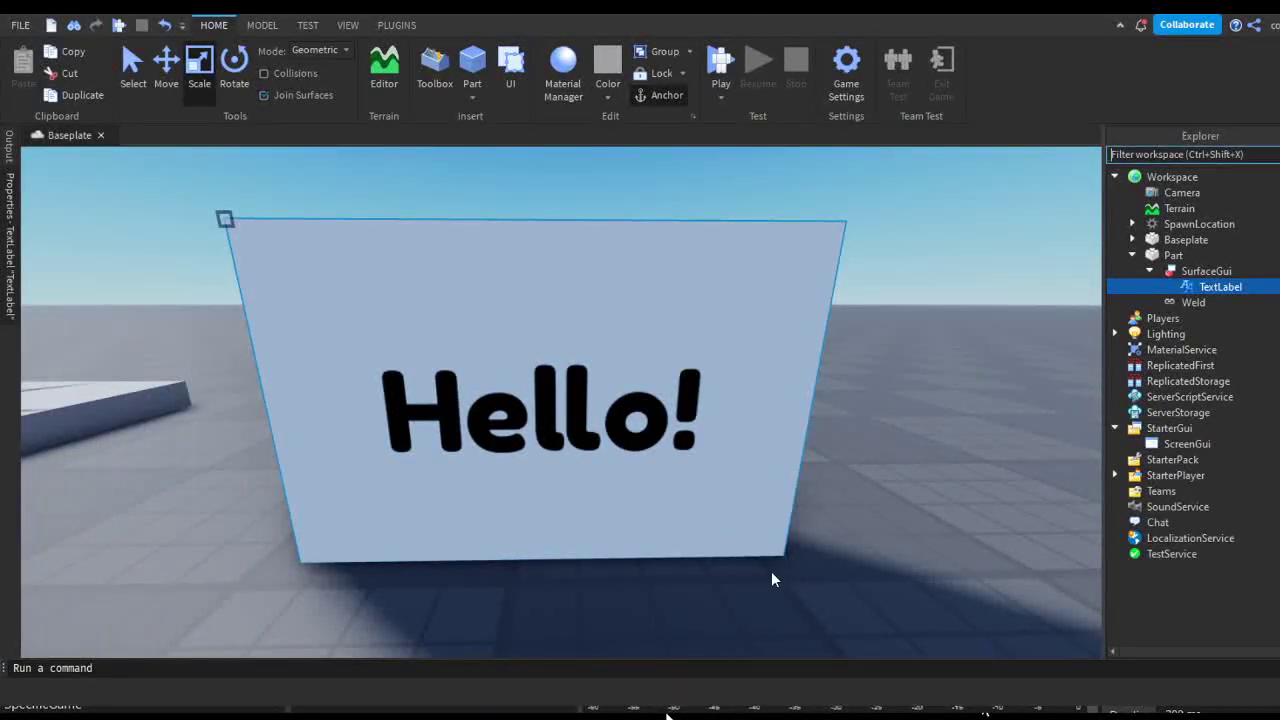
{"action": "left_click", "coordinate": [12, 300]}
{"action": "left_click", "coordinate": [190, 381]}
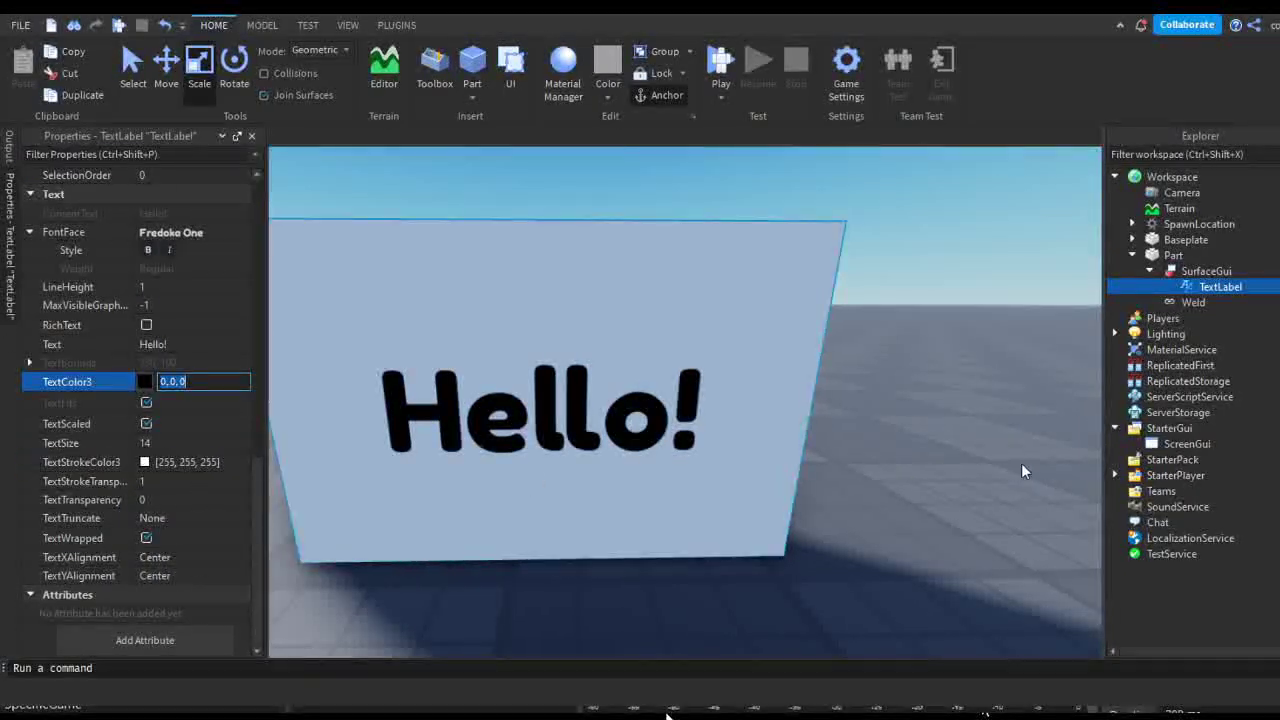
{"action": "left_click", "coordinate": [1087, 376]}
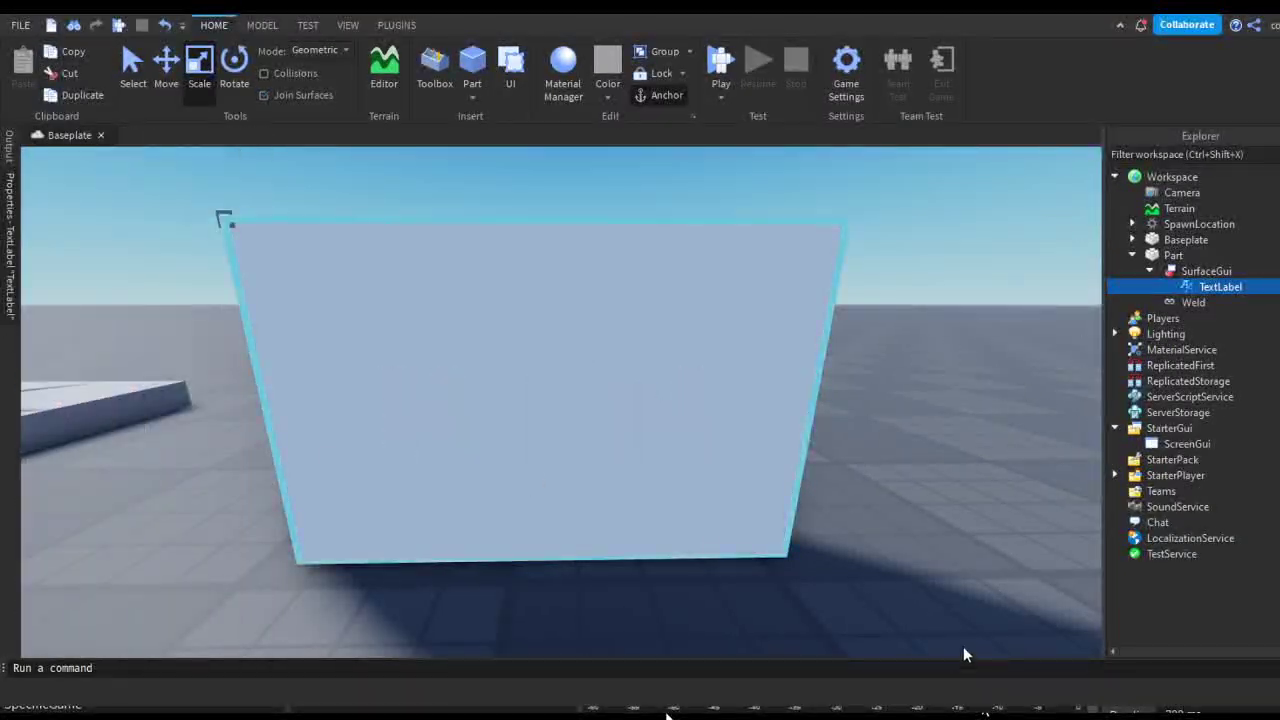
{"action": "left_click", "coordinate": [10, 290]}
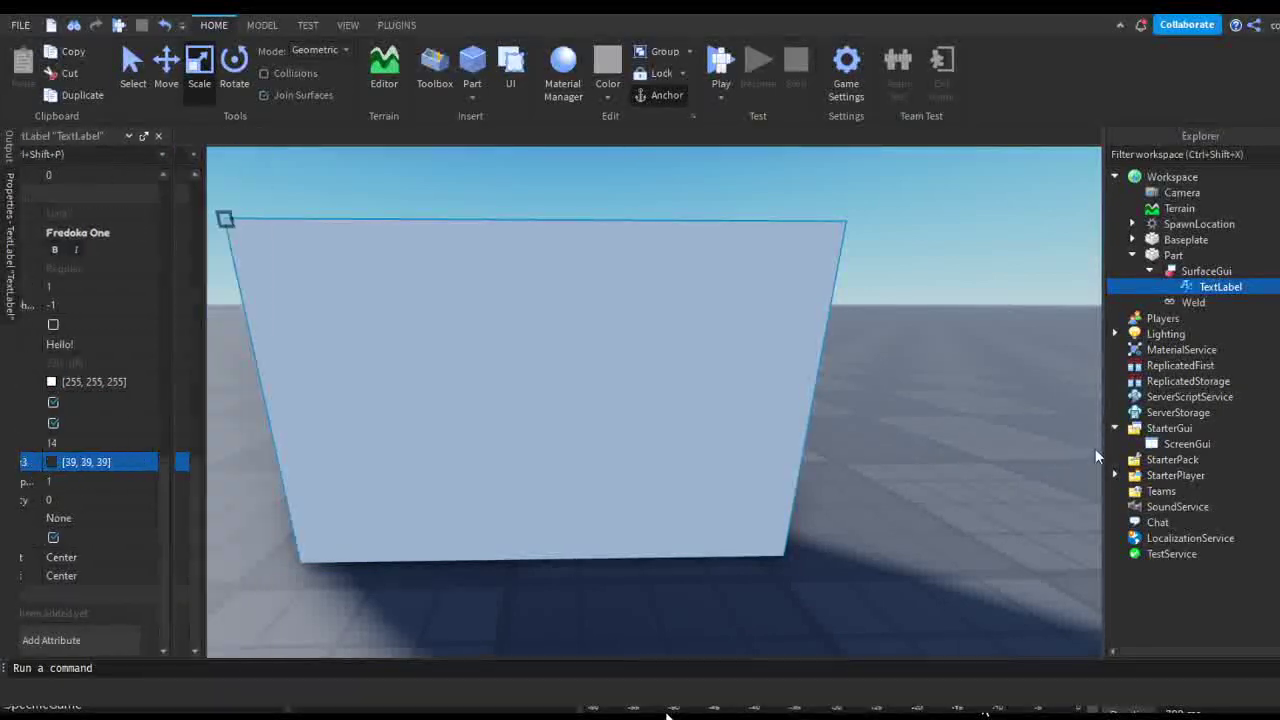
{"action": "key", "text": "ctrl+shift+p"}
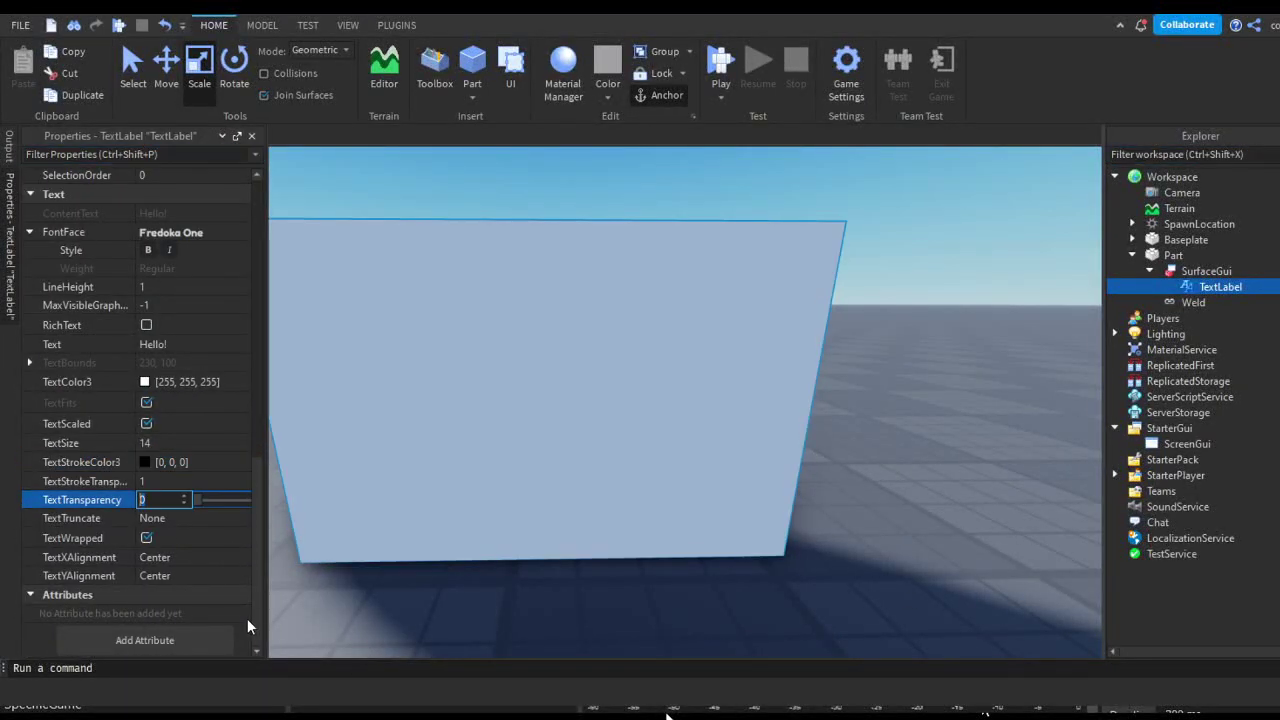
Make the text stroke visible and set the label's background transparency to 1
{"action": "scroll", "coordinate": [174, 420], "scroll_direction": "up", "scroll_amount": 10}
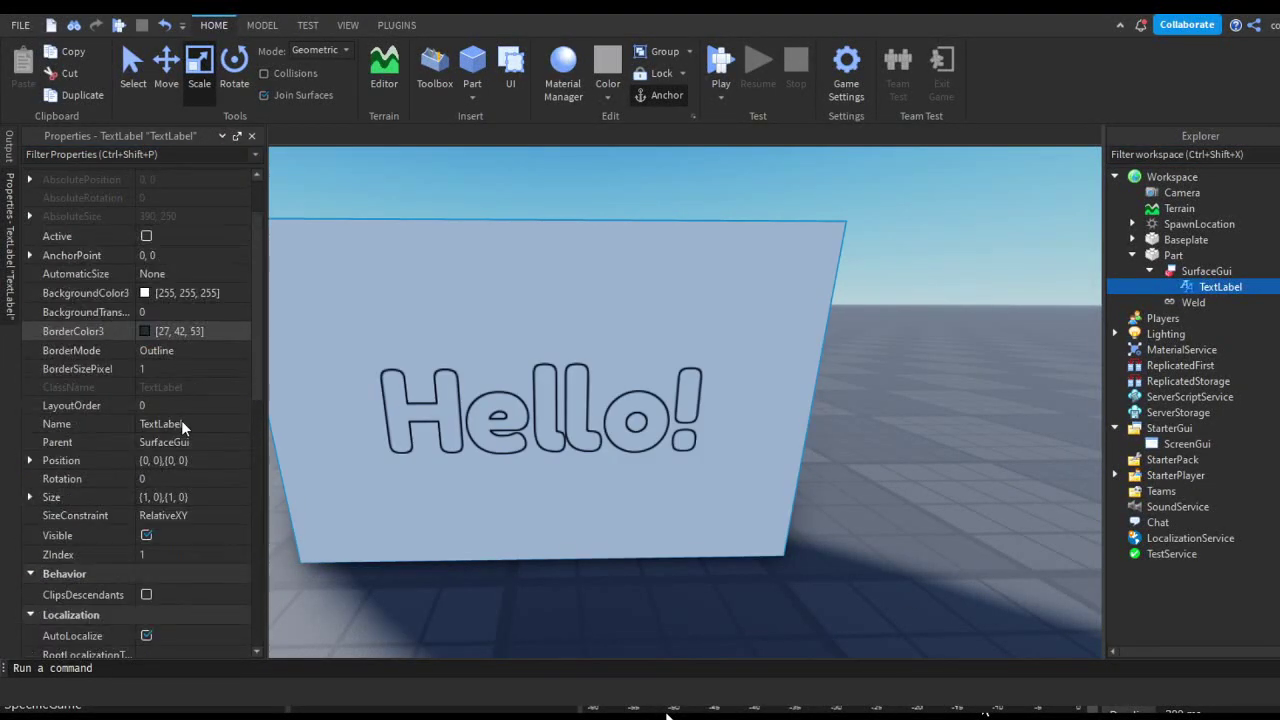
{"action": "type", "text": "1"}
{"action": "key", "text": "Return"}
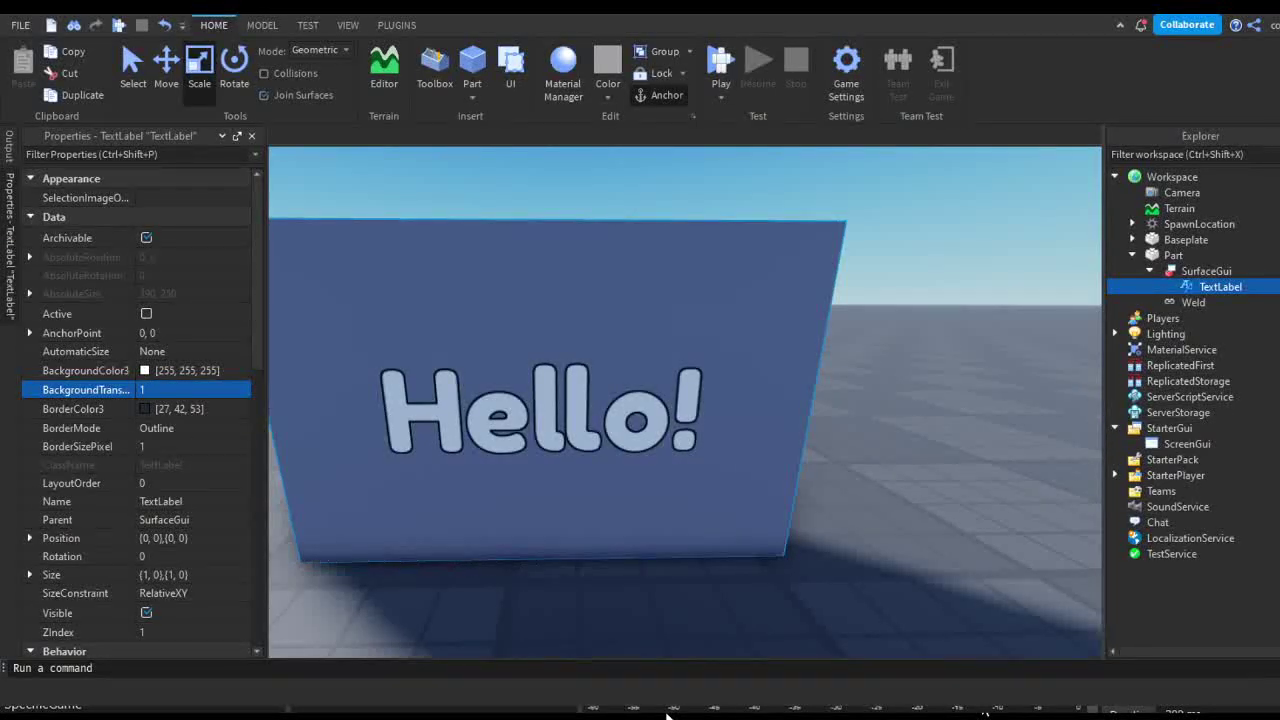
Examine the "Hello!" text on the wall from several distances and angles
{"action": "left_click", "coordinate": [928, 525]}
{"action": "key", "text": "s"}
{"action": "key", "text": "a"}
{"action": "key", "text": "w"}
{"action": "key", "text": "d"}
{"action": "left_click_drag", "start_coordinate": [1040, 588], "coordinate": [834, 617]}
{"action": "key", "text": "s"}
{"action": "key", "text": "a"}
Extend the TextLabel's text to "Hello! asdasdsjkhfbnsdkjfn" so the scaled text holds a longer string
{"action": "left_click", "coordinate": [1220, 287]}
{"action": "left_click", "coordinate": [8, 250]}
{"action": "scroll", "coordinate": [152, 604], "scroll_direction": "down", "scroll_amount": 12}
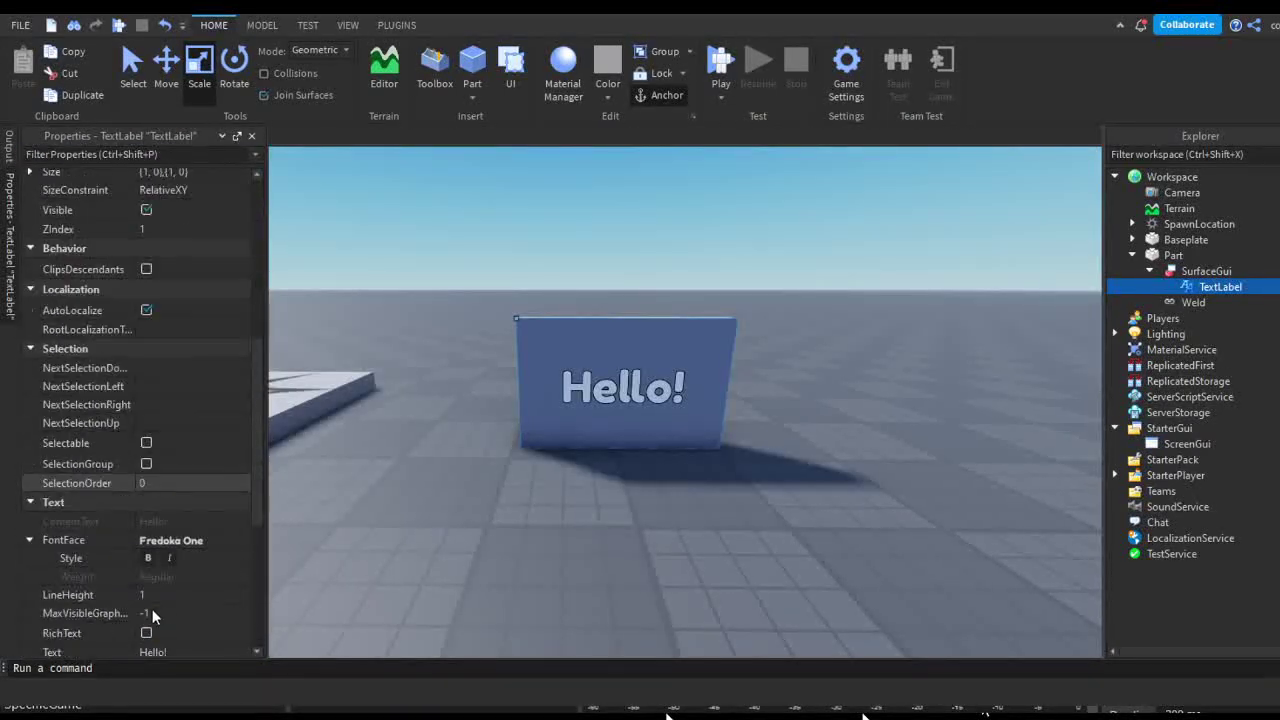
{"action": "left_click", "coordinate": [190, 421]}
{"action": "type", "text": "asdasd"}
{"action": "key", "text": "Return"}
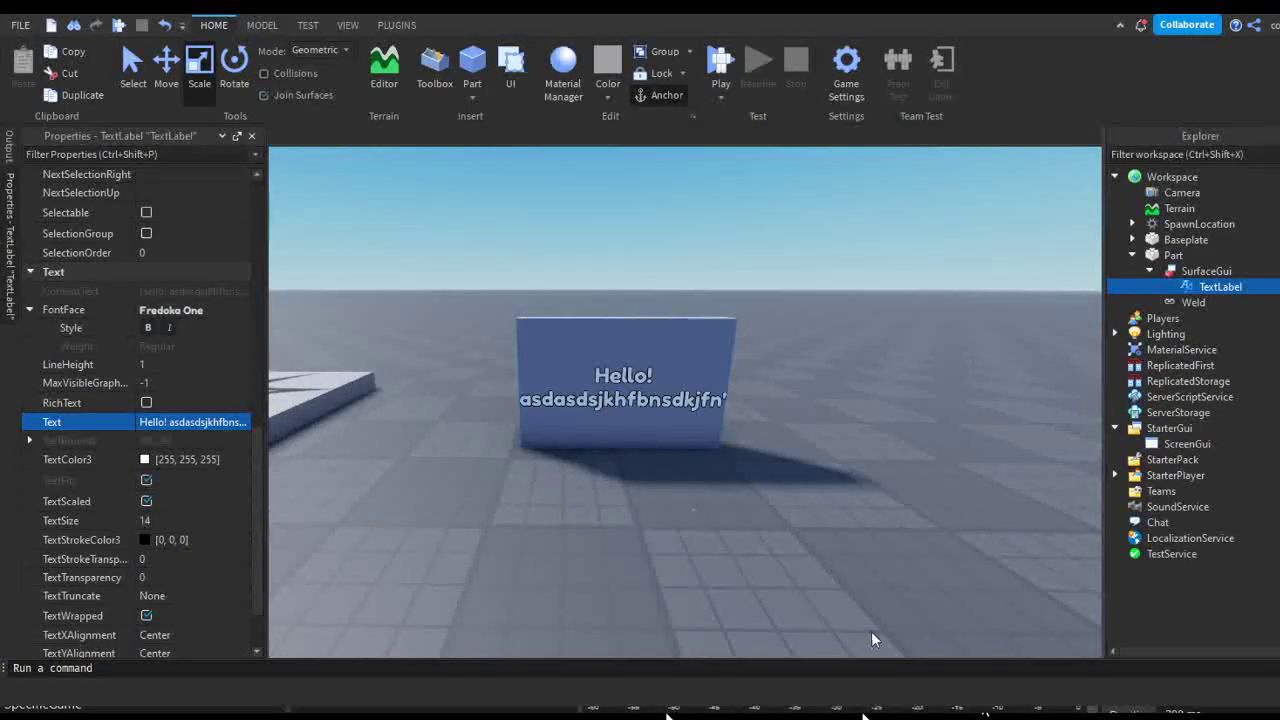
Examine the longer text on the wall's face from several distances and angles
{"action": "left_click", "coordinate": [870, 628]}
{"action": "scroll", "coordinate": [688, 480], "scroll_direction": "up", "scroll_amount": 3}
{"action": "right_click_drag", "start_coordinate": [688, 480], "coordinate": [512, 282]}
{"action": "scroll", "coordinate": [512, 282], "scroll_direction": "down", "scroll_amount": 4}
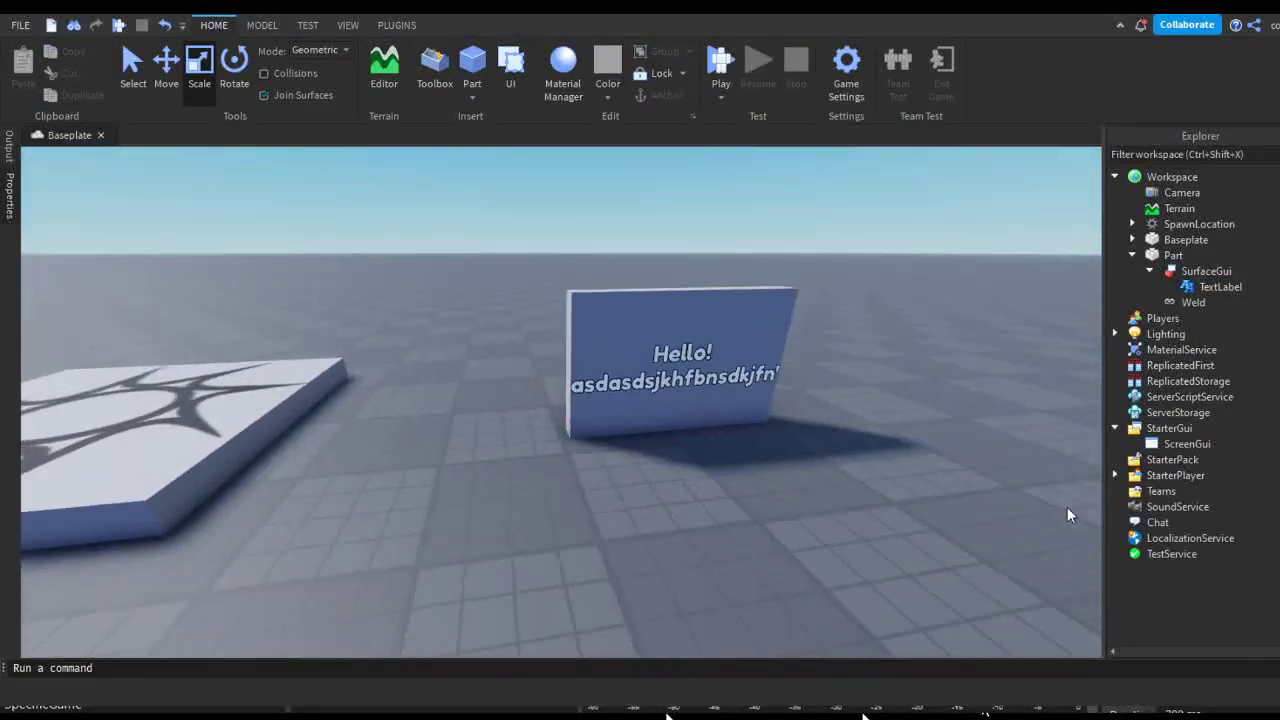
{"action": "right_click_drag", "start_coordinate": [700, 425], "coordinate": [871, 506]}
{"action": "key", "text": "w"}
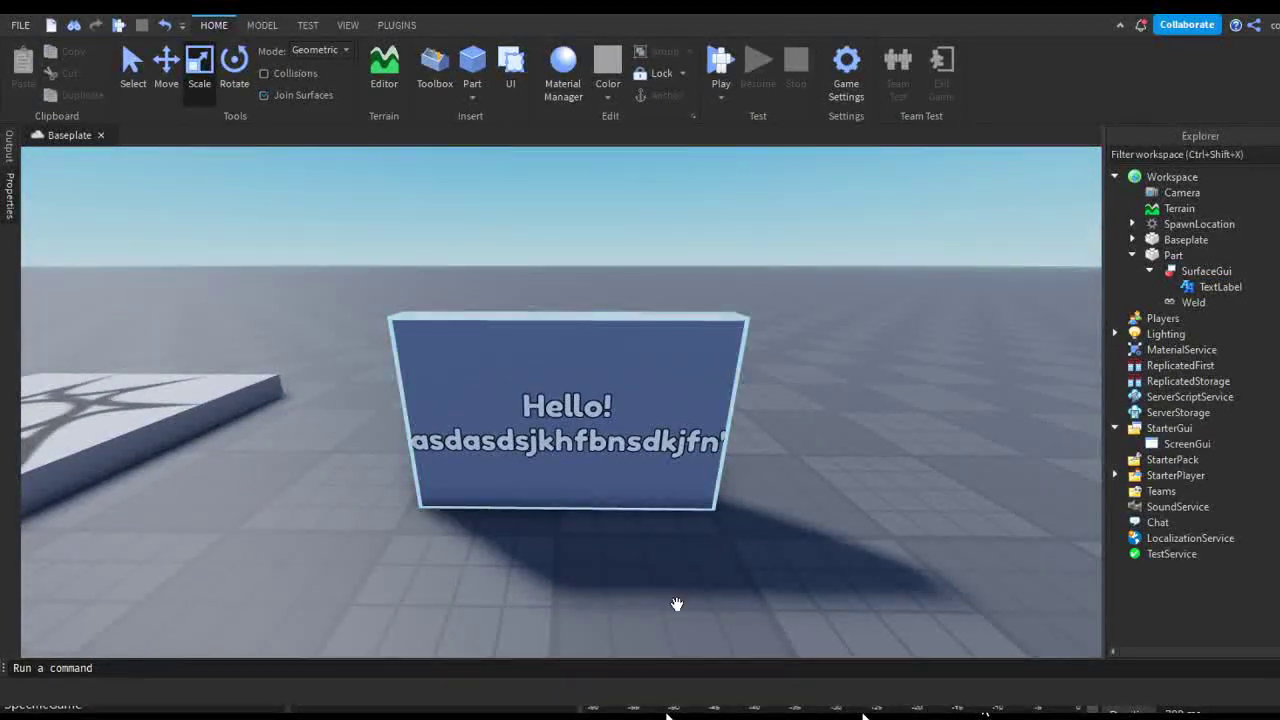
{"action": "right_click_drag", "start_coordinate": [867, 581], "coordinate": [1030, 481]}
{"action": "key", "text": "w"}
{"action": "key", "text": "s"}
{"action": "key", "text": "w"}
{"action": "key", "text": "s"}
{"action": "key", "text": "s"}
{"action": "key", "text": "s"}
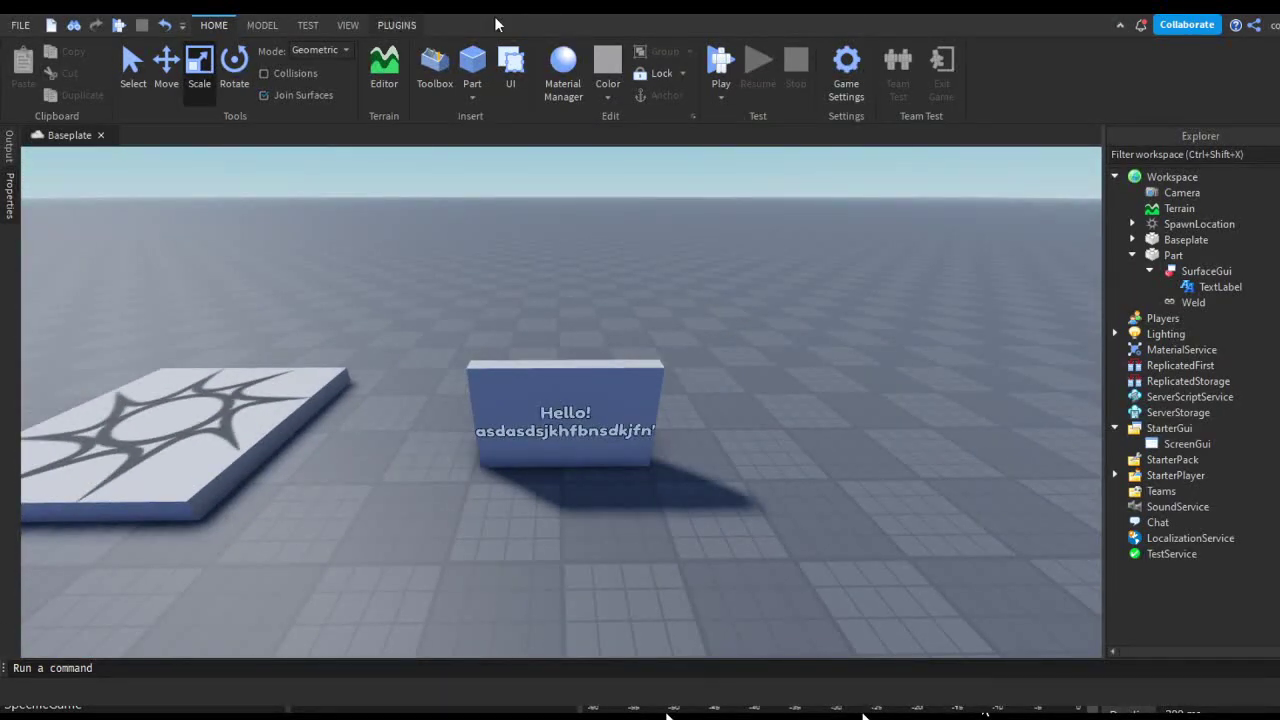
Open the ThreeDText plugin and activate its text cursor
{"action": "left_click", "coordinate": [397, 25]}
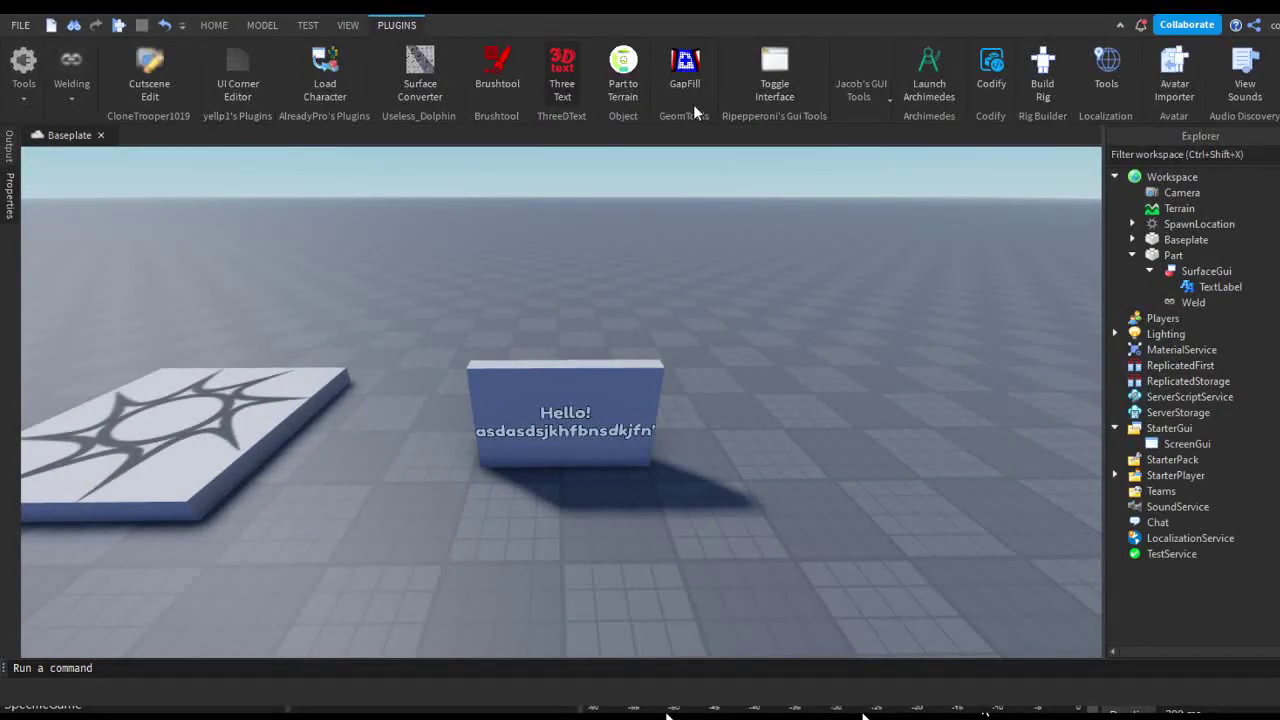
{"action": "left_click", "coordinate": [562, 76]}
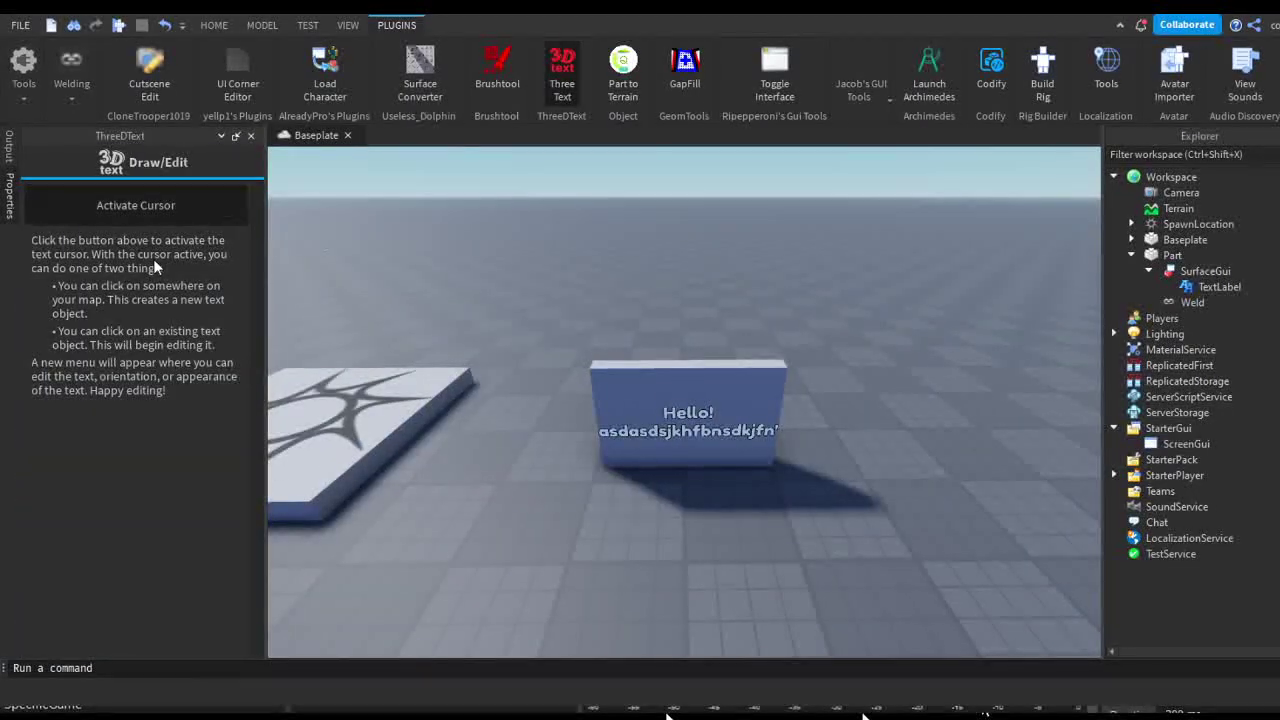
{"action": "left_click", "coordinate": [140, 207]}
{"action": "left_click", "coordinate": [142, 206]}
{"action": "left_click", "coordinate": [146, 205]}
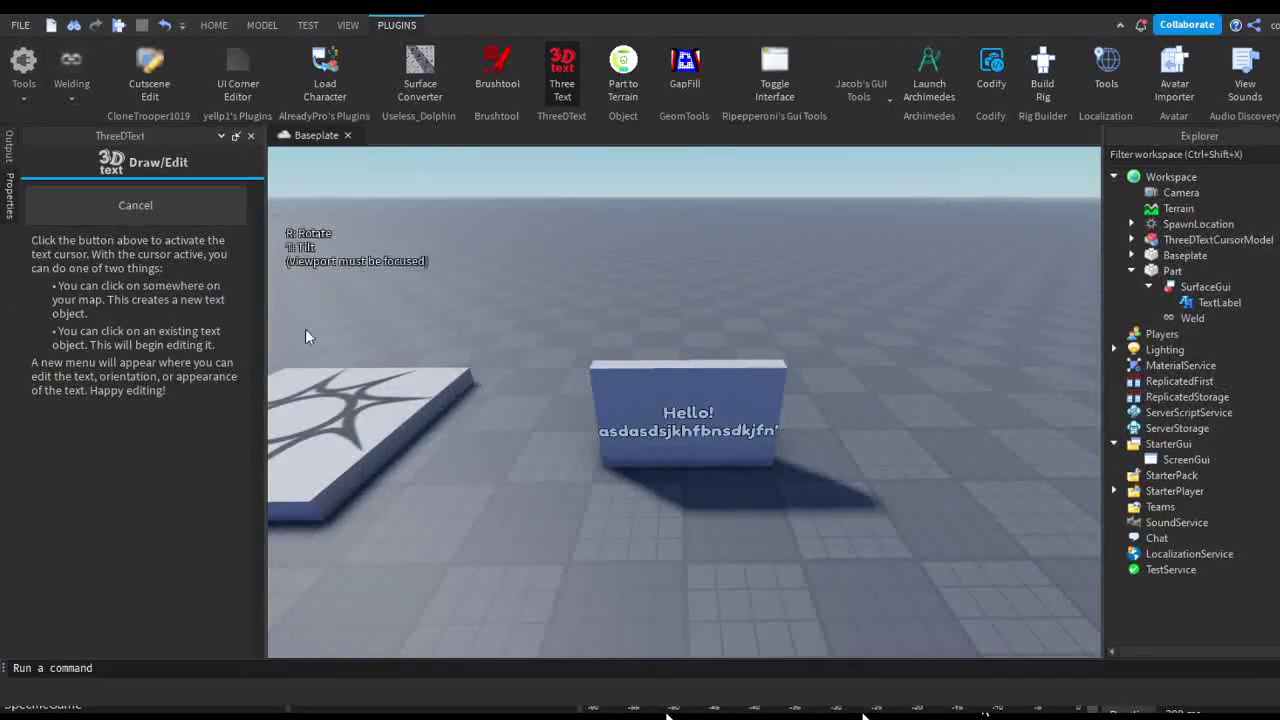
Try different rotations and tilts of the sample text preview over the baseplate
{"action": "scroll", "coordinate": [629, 601], "scroll_direction": "up", "scroll_amount": 3}
{"action": "right_click_drag", "start_coordinate": [629, 601], "coordinate": [751, 640]}
{"action": "scroll", "coordinate": [751, 640], "scroll_direction": "down", "scroll_amount": 5}
{"action": "key", "text": "t"}
{"action": "key", "text": "t"}
{"action": "key", "text": "t"}
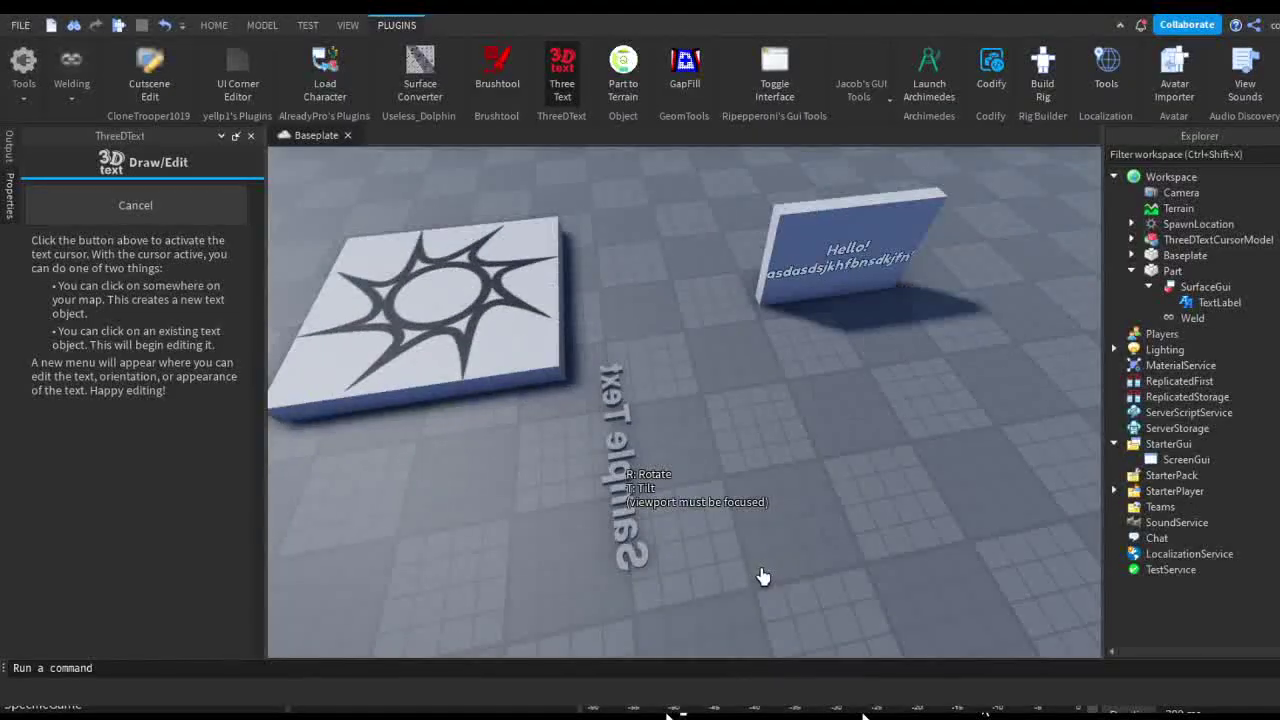
{"action": "key", "text": "r"}
{"action": "key", "text": "t"}
{"action": "key", "text": "t"}
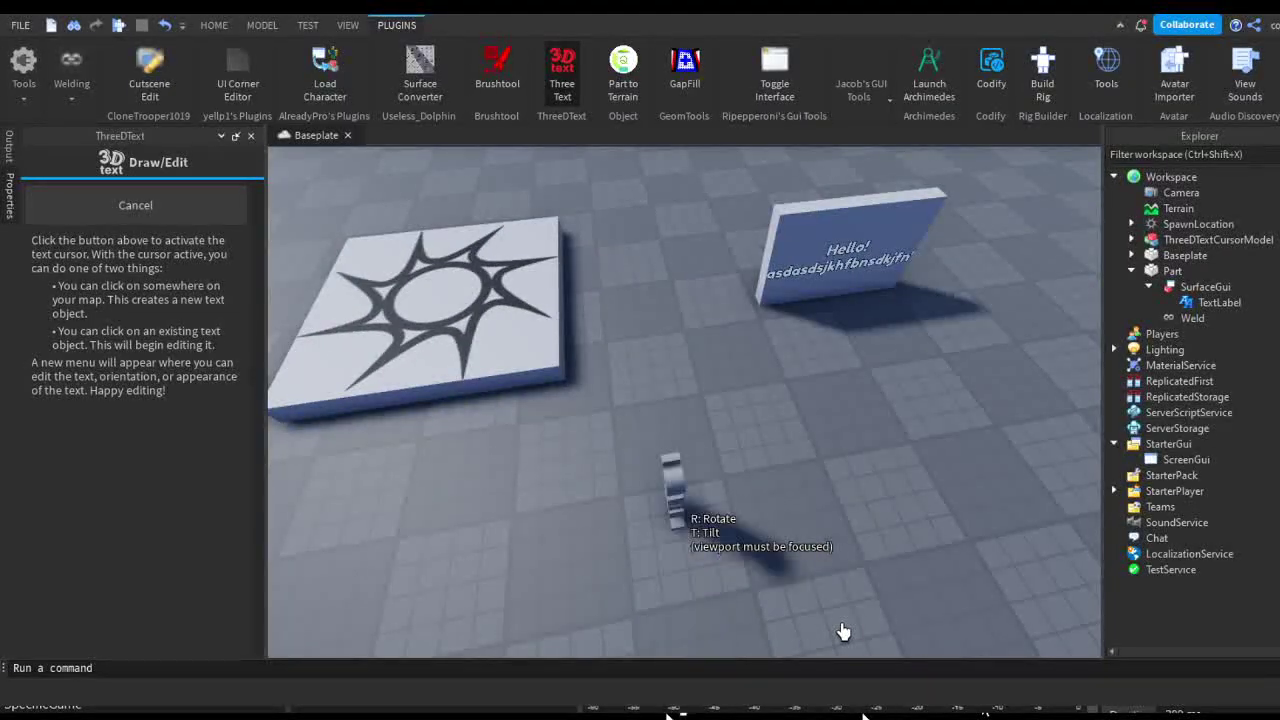
{"action": "key", "text": "t"}
Rotate and tilt the sample text until it reads upright against the wall's blank face, and place it there
{"action": "right_click_drag", "start_coordinate": [831, 580], "coordinate": [958, 388]}
{"action": "key", "text": "w"}
{"action": "key", "text": "t"}
{"action": "key", "text": "r"}
{"action": "key", "text": "t"}
{"action": "key", "text": "t"}
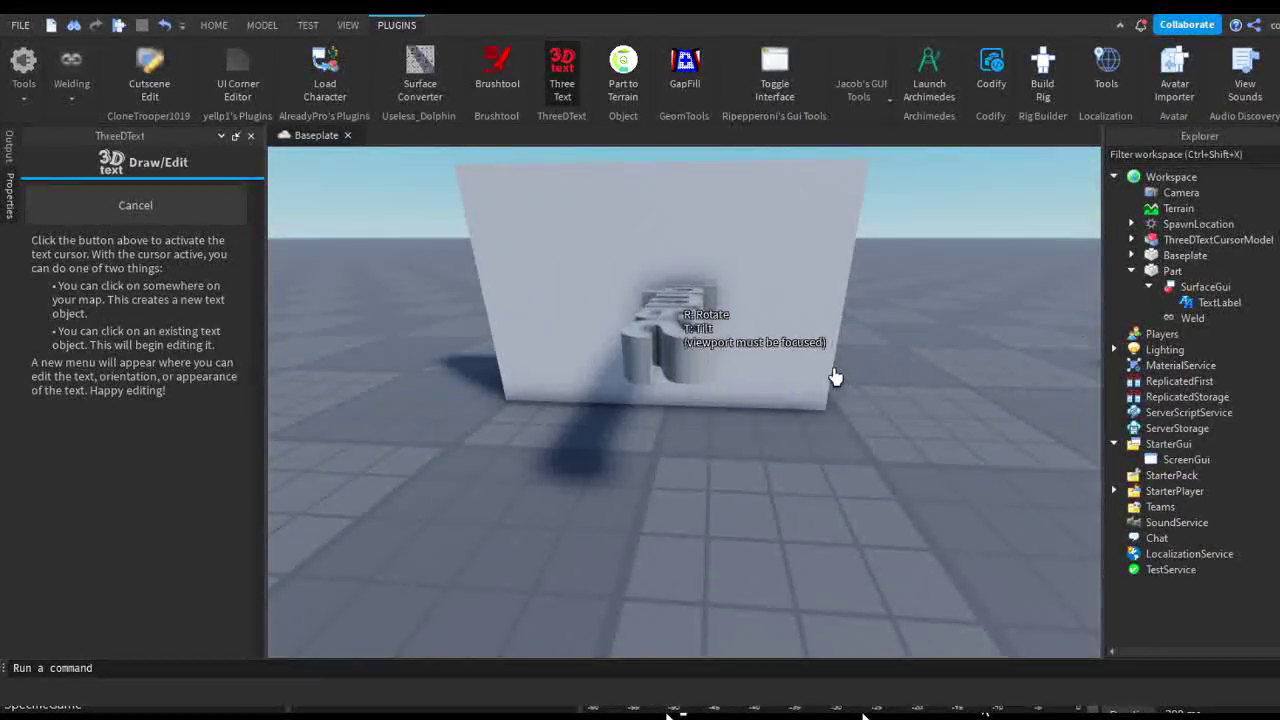
{"action": "key", "text": "r"}
{"action": "key", "text": "t"}
{"action": "key", "text": "r"}
{"action": "key", "text": "r"}
{"action": "key", "text": "t"}
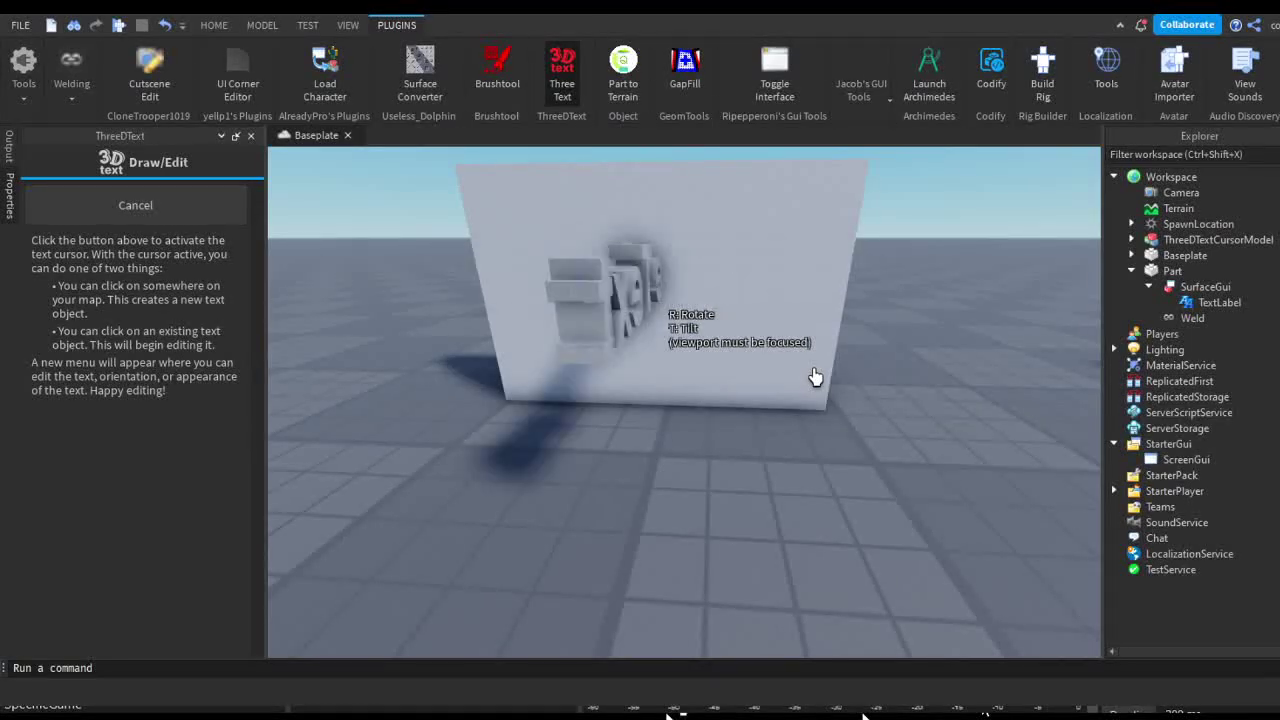
{"action": "key", "text": "t"}
{"action": "right_click_drag", "start_coordinate": [817, 376], "coordinate": [820, 378]}
{"action": "key", "text": "a"}
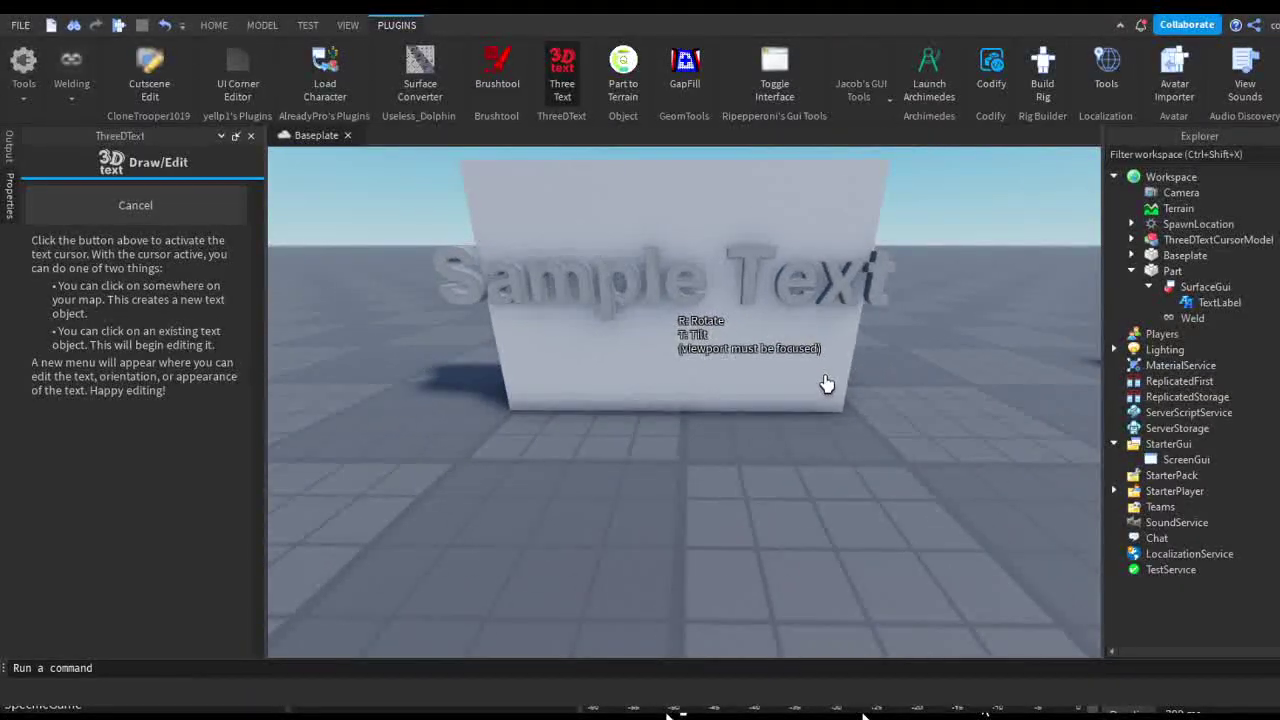
{"action": "left_click", "coordinate": [823, 386]}
Replace the placed 3D sample text with "Hello! asdjknsfkljnsdf"
{"action": "scroll", "coordinate": [766, 471], "scroll_direction": "up", "scroll_amount": 3}
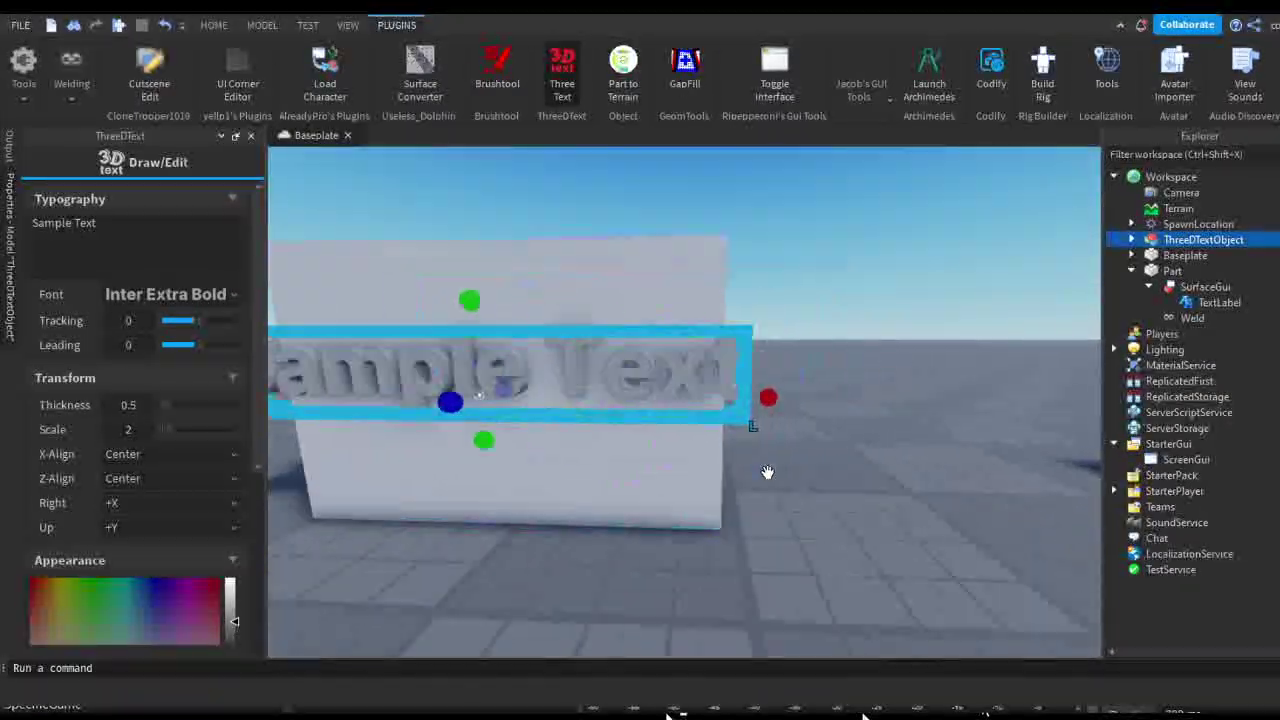
{"action": "key", "text": "s"}
{"action": "key", "text": "a"}
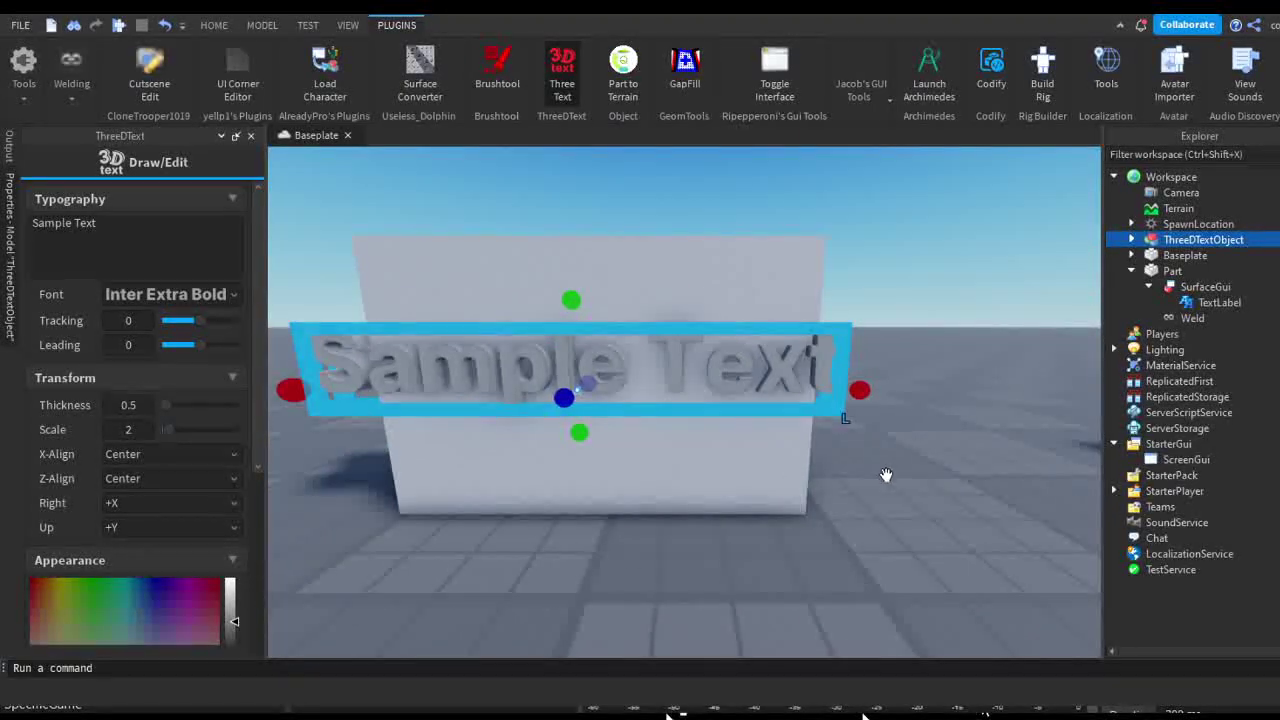
{"action": "right_click_drag", "start_coordinate": [886, 477], "coordinate": [795, 453]}
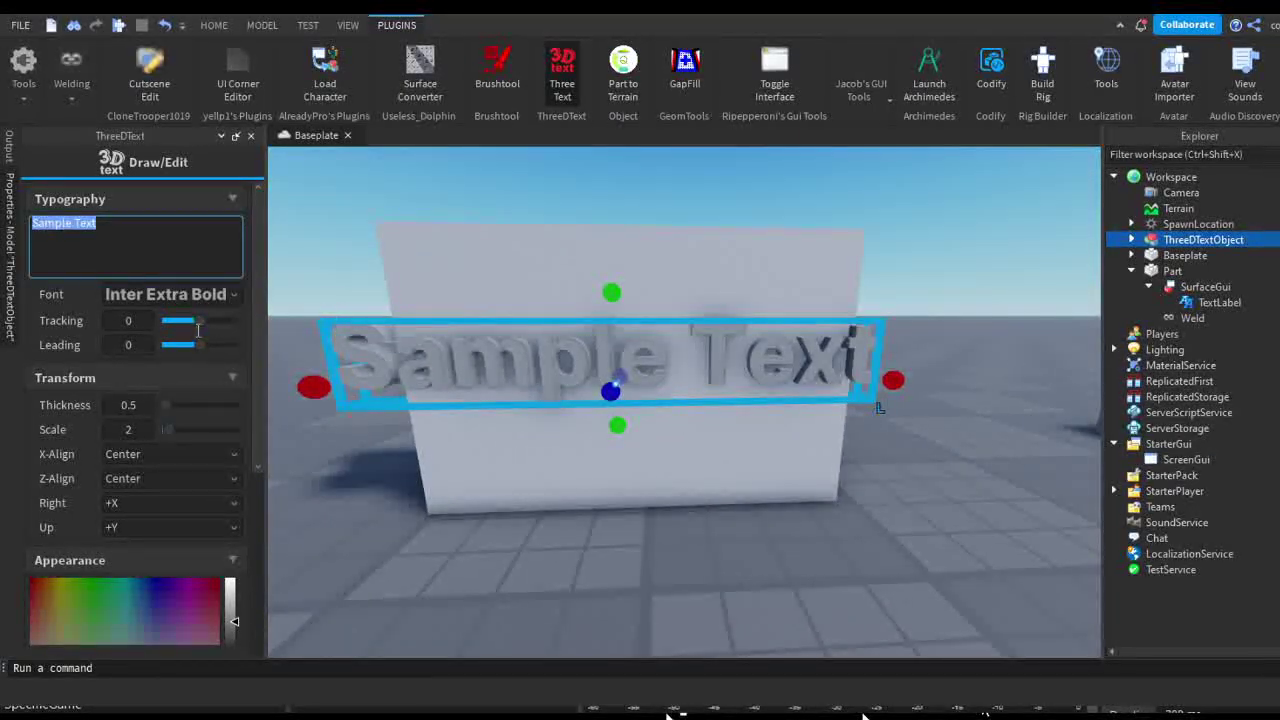
{"action": "key", "text": "BackSpace"}
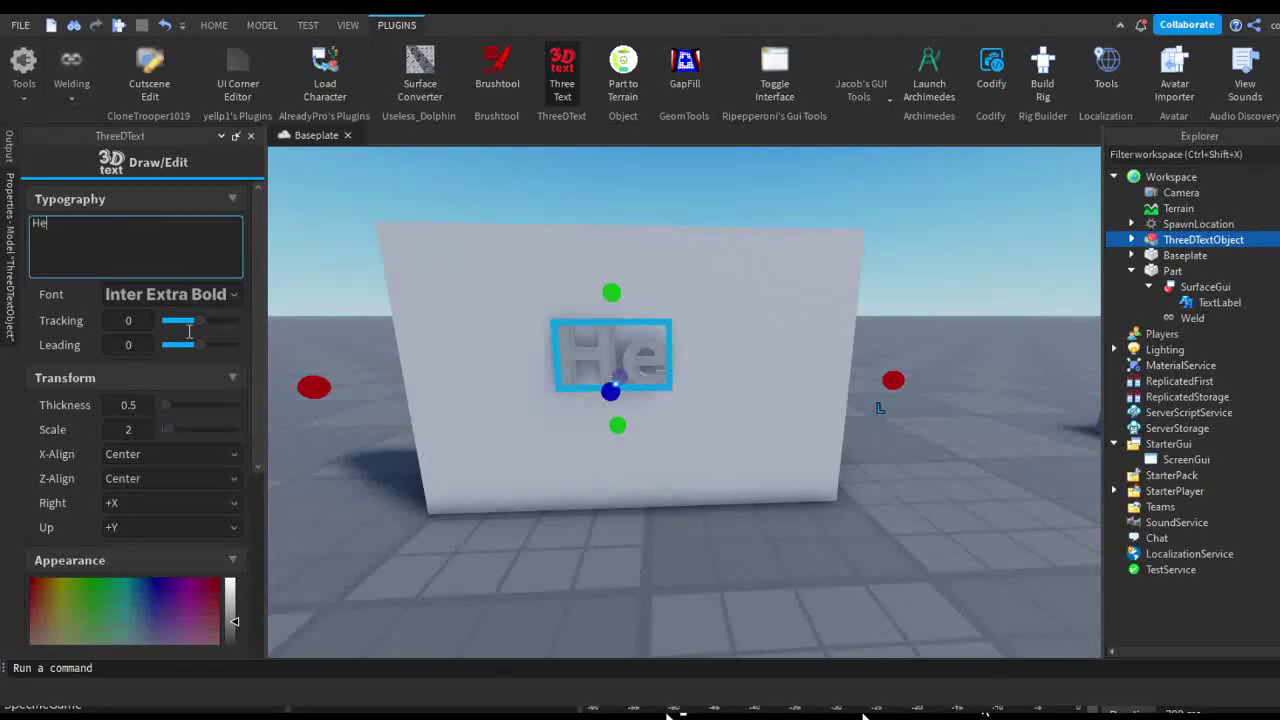
{"action": "type", "text": "Hello! asdjknsfkljnsdf"}
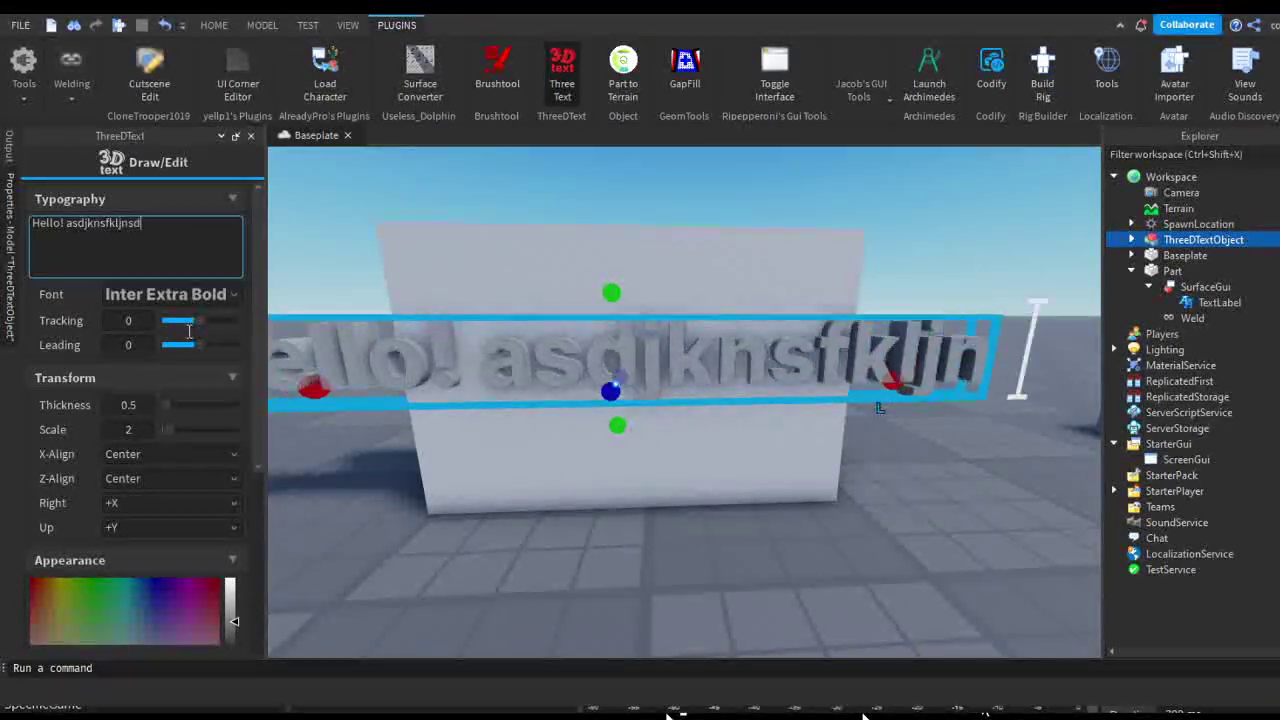
Delete the random letters from the 3D text, leaving only "Hello!"
{"action": "key", "text": "BackSpace"}
{"action": "key", "text": "BackSpace"}
{"action": "key", "text": "BackSpace"}
{"action": "key", "text": "BackSpace"}
{"action": "key", "text": "BackSpace"}
{"action": "key", "text": "BackSpace"}
{"action": "key", "text": "BackSpace"}
{"action": "key", "text": "BackSpace"}
{"action": "key", "text": "BackSpace"}
{"action": "key", "text": "BackSpace"}
{"action": "key", "text": "BackSpace"}
{"action": "key", "text": "BackSpace"}
{"action": "key", "text": "BackSpace"}
{"action": "key", "text": "BackSpace"}
{"action": "key", "text": "BackSpace"}
{"action": "key", "text": "BackSpace"}
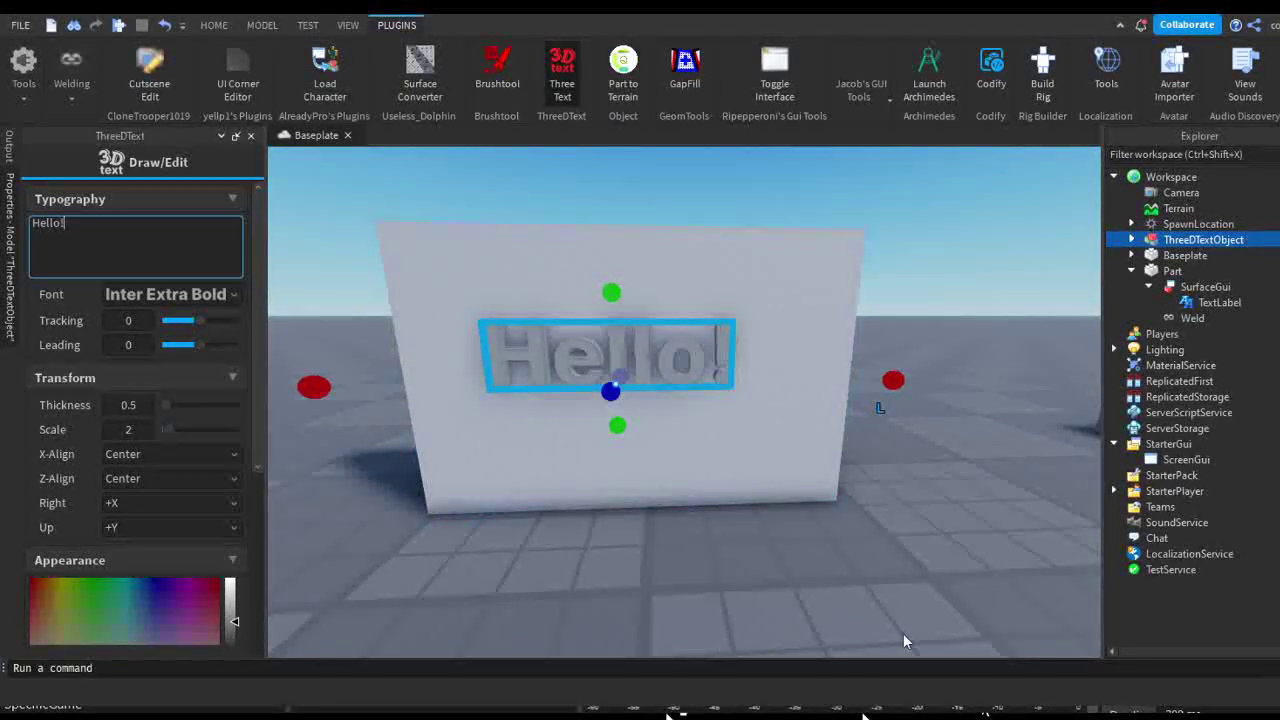
Change the 3D text's font to Graduate
{"action": "right_click_drag", "start_coordinate": [1026, 594], "coordinate": [1011, 594]}
{"action": "key", "text": "s"}
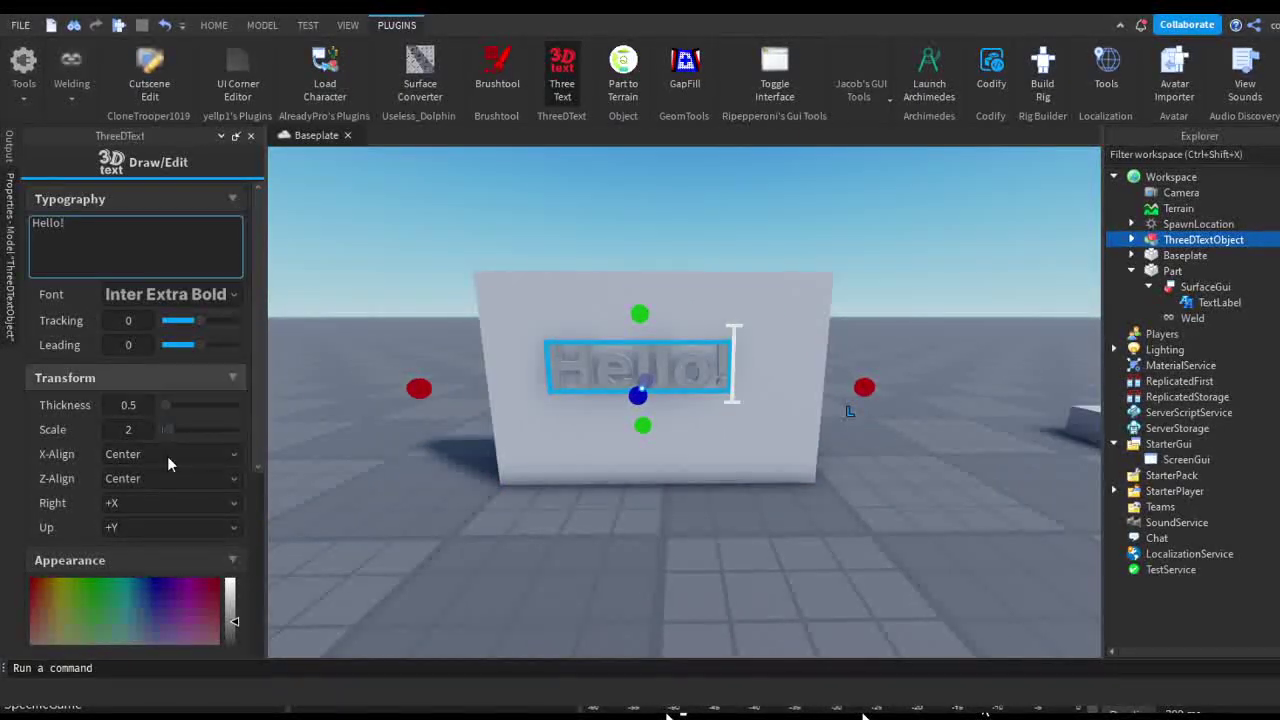
{"action": "scroll", "coordinate": [159, 456], "scroll_direction": "down", "scroll_amount": 5}
{"action": "scroll", "coordinate": [165, 430], "scroll_direction": "up", "scroll_amount": 5}
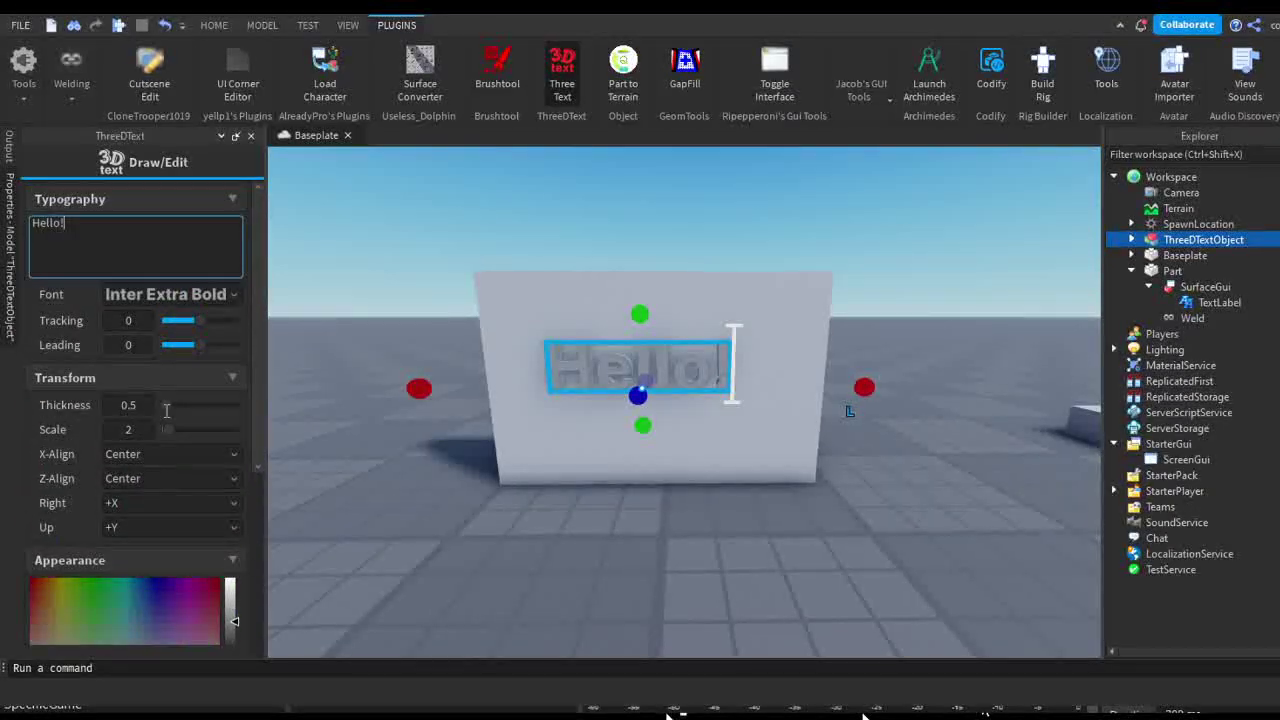
{"action": "left_click", "coordinate": [170, 294]}
{"action": "left_click", "coordinate": [155, 323]}
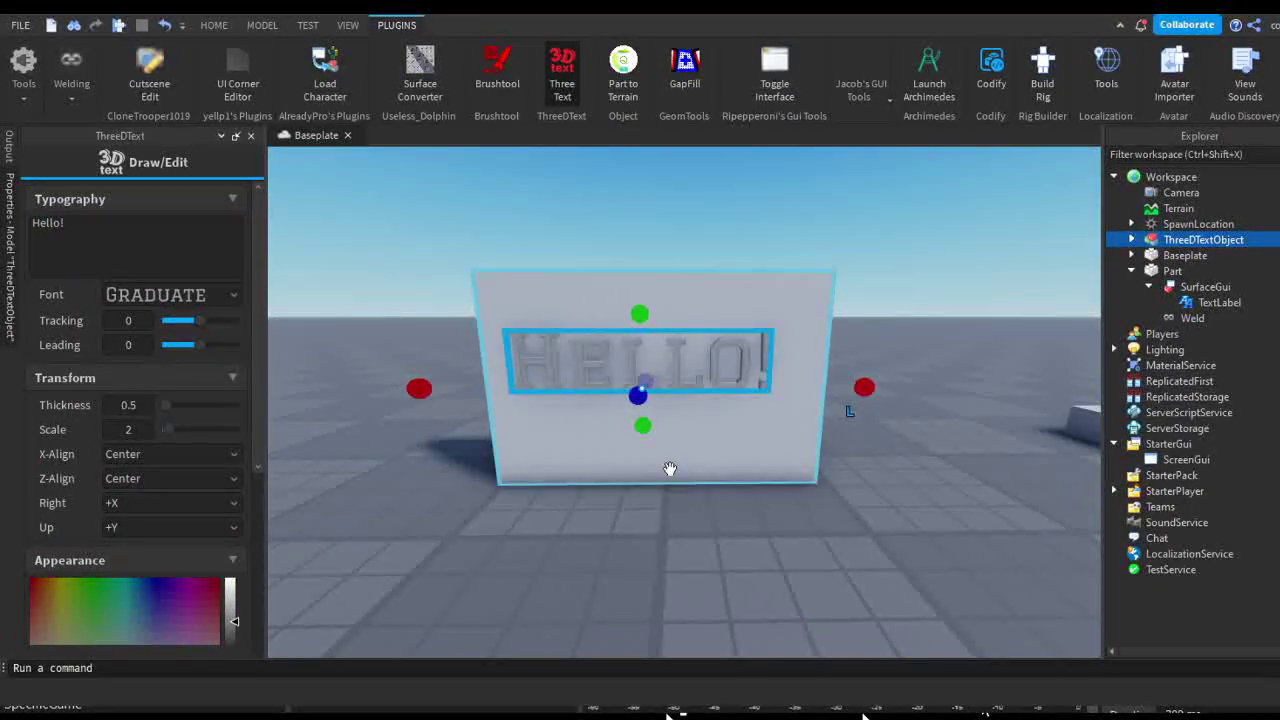
{"action": "scroll", "coordinate": [683, 451], "scroll_direction": "up", "scroll_amount": 5}
Change the 3D text's font to GrandHotel-Regular
{"action": "left_click", "coordinate": [170, 294]}
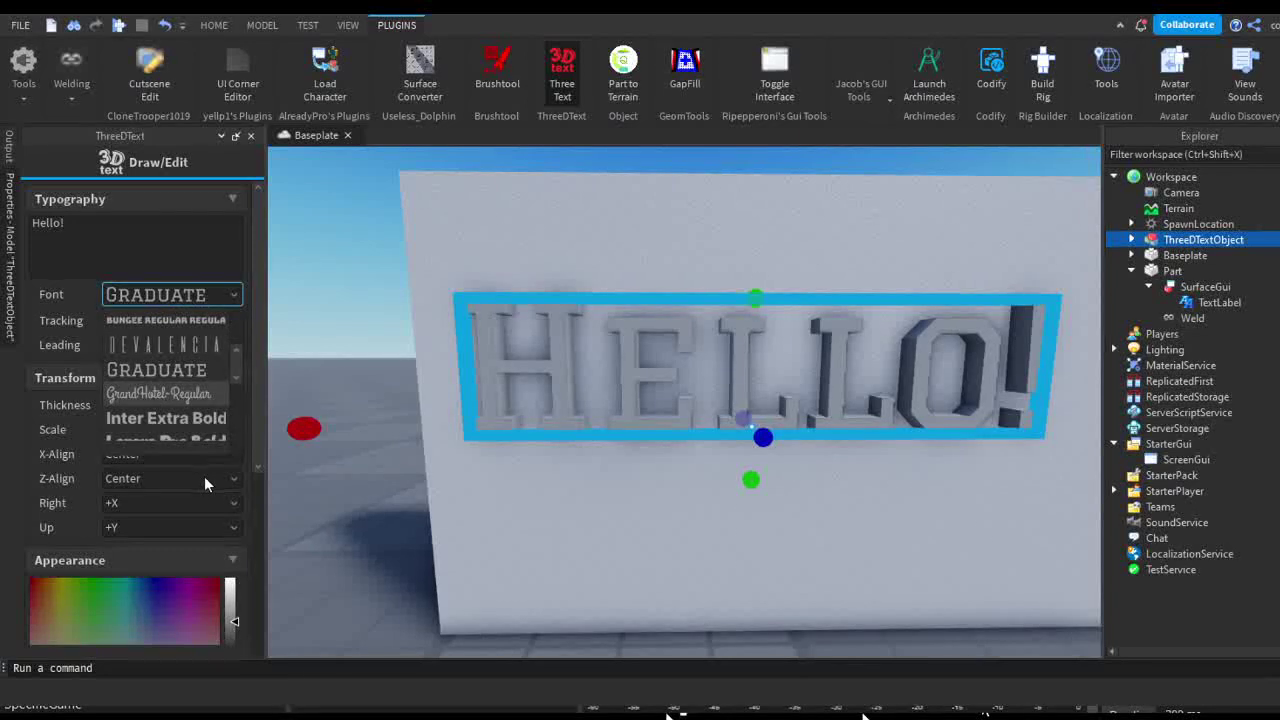
{"action": "left_click", "coordinate": [155, 318]}
{"action": "left_click", "coordinate": [226, 295]}
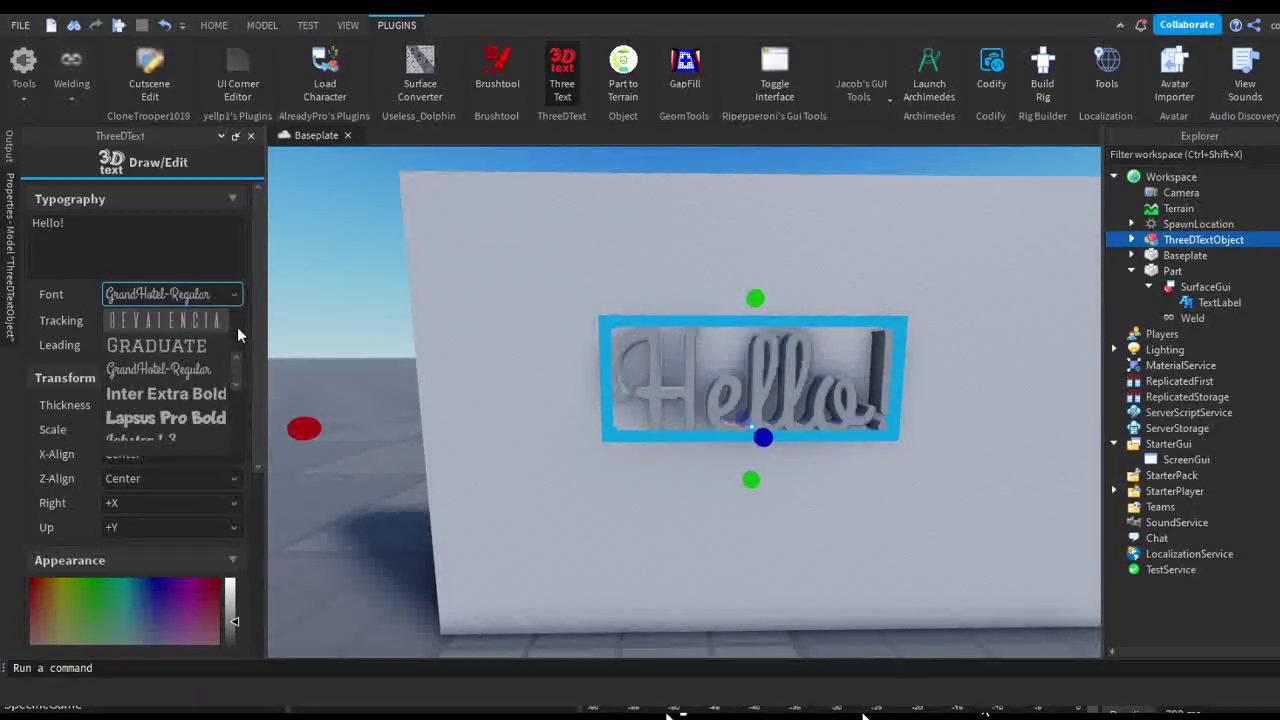
{"action": "left_click", "coordinate": [226, 297]}
{"action": "scroll", "coordinate": [480, 397], "scroll_direction": "down", "scroll_amount": 4}
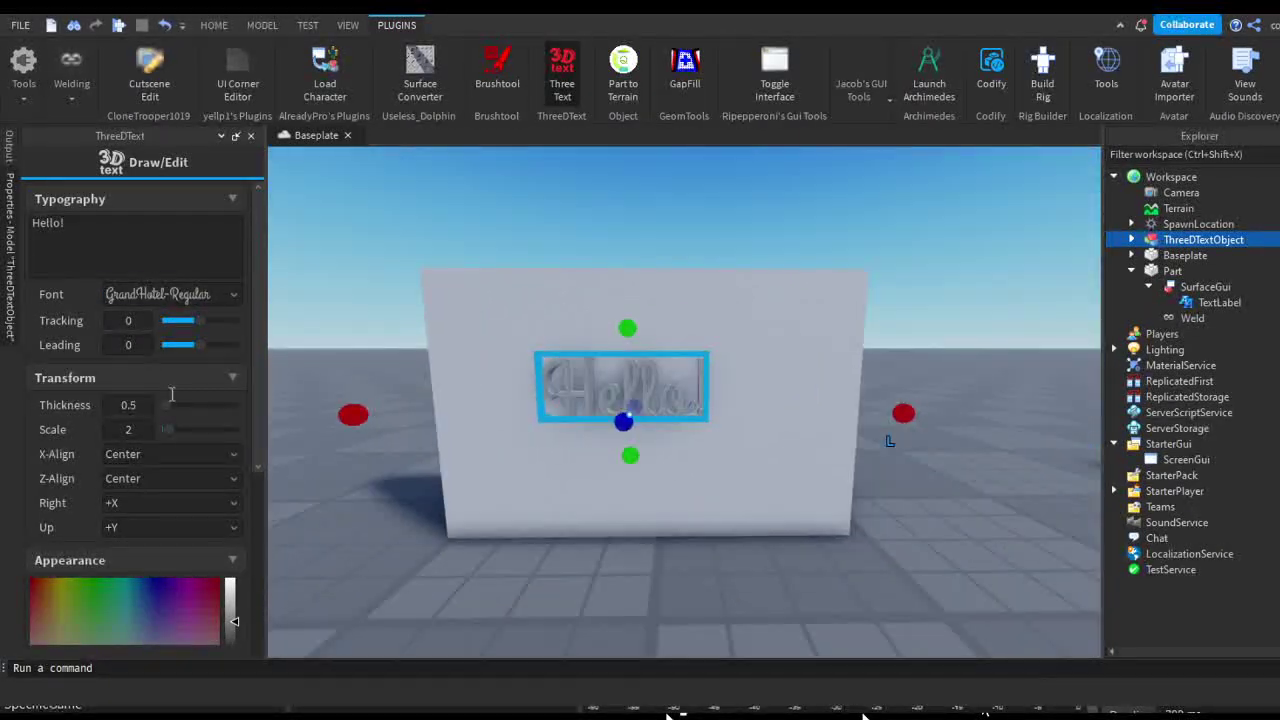
Set the 3D text's tracking to 0.06
{"action": "key", "text": "w"}
{"action": "key", "text": "a"}
{"action": "mouse_move", "coordinate": [203, 320]}
{"action": "left_mouse_down"}
{"action": "mouse_move", "coordinate": [246, 319]}
{"action": "mouse_move", "coordinate": [206, 321]}
{"action": "left_mouse_up"}
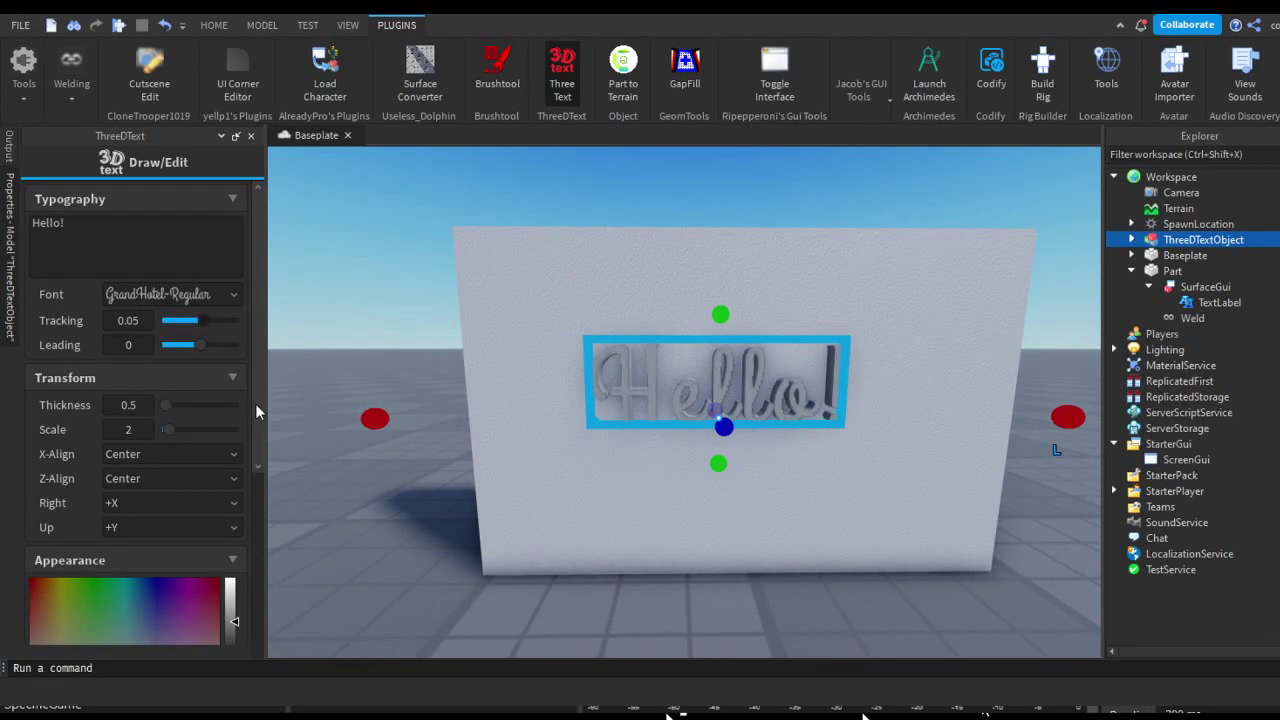
Set the 3D text's up direction to -Y and its right direction to -X
{"action": "scroll", "coordinate": [96, 528], "scroll_direction": "down", "scroll_amount": 3}
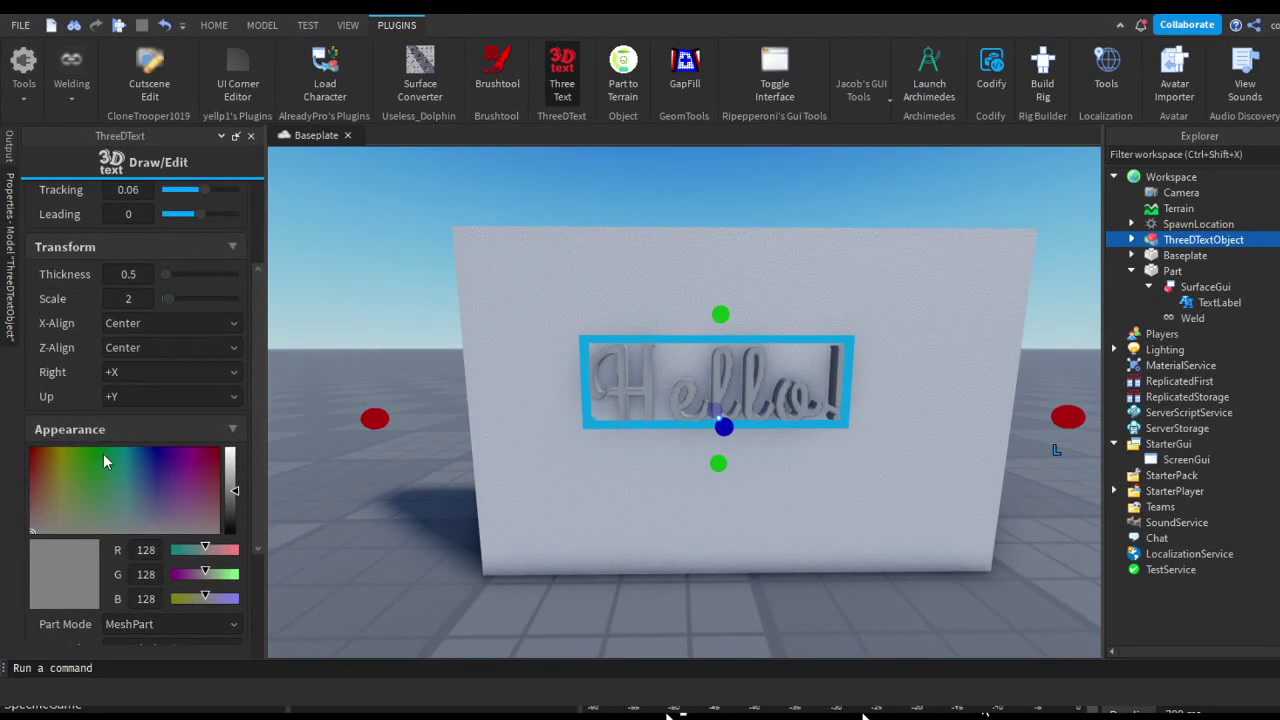
{"action": "left_click", "coordinate": [124, 416]}
{"action": "left_click", "coordinate": [127, 371]}
{"action": "left_click", "coordinate": [126, 437]}
{"action": "left_click", "coordinate": [124, 416]}
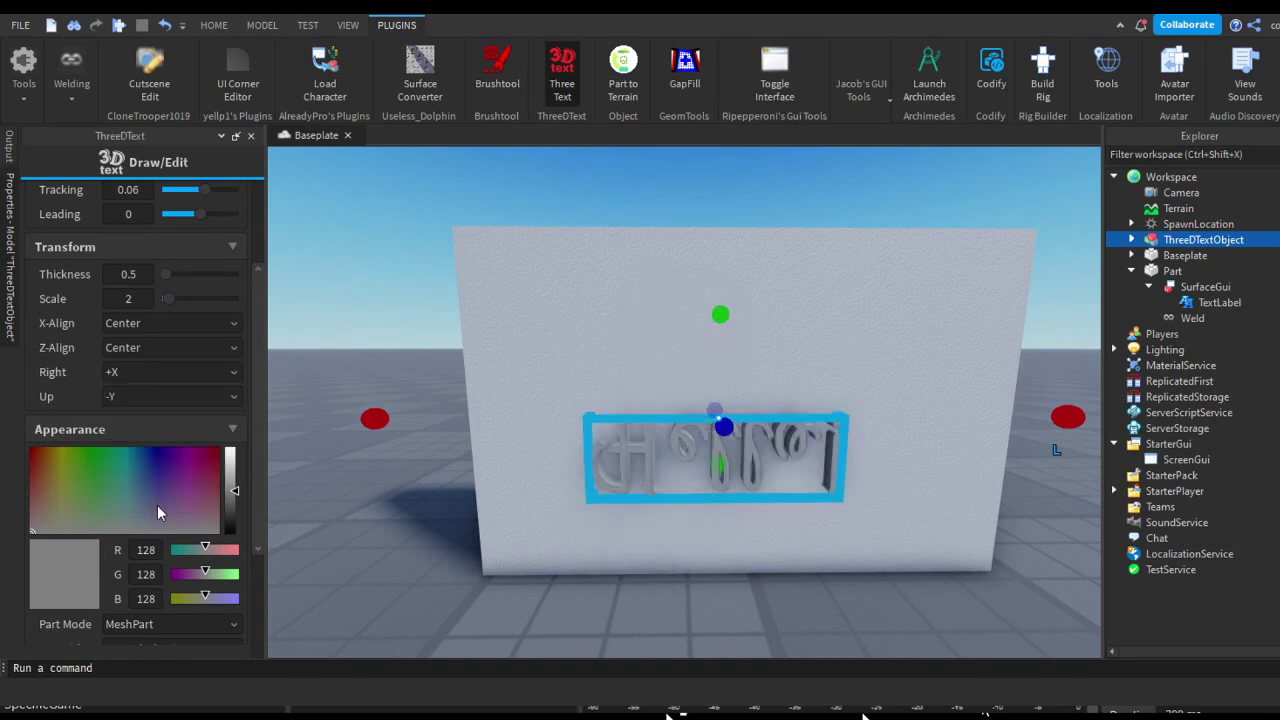
{"action": "left_click", "coordinate": [120, 395]}
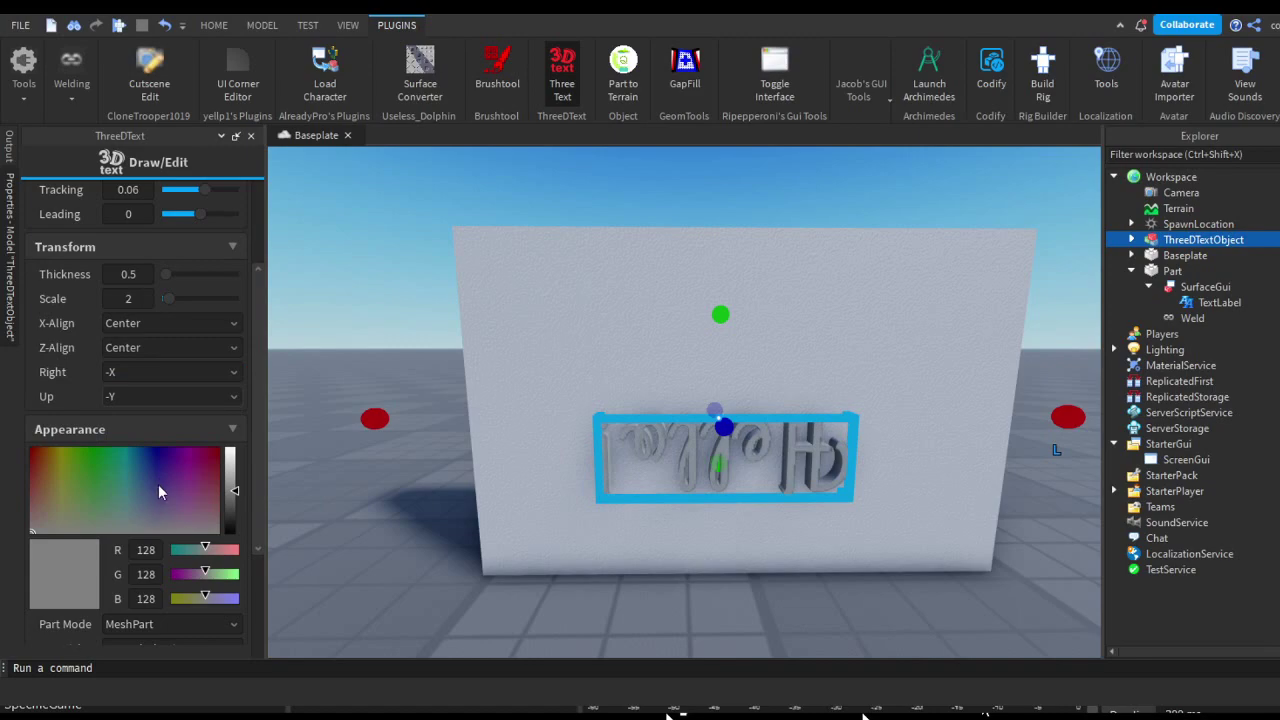
Pull the 3D text away from the wall's face into the open space in front of it
{"action": "left_click_drag", "start_coordinate": [806, 453], "coordinate": [778, 424]}
{"action": "left_click_drag", "start_coordinate": [972, 530], "coordinate": [983, 534]}
{"action": "key", "text": "s"}
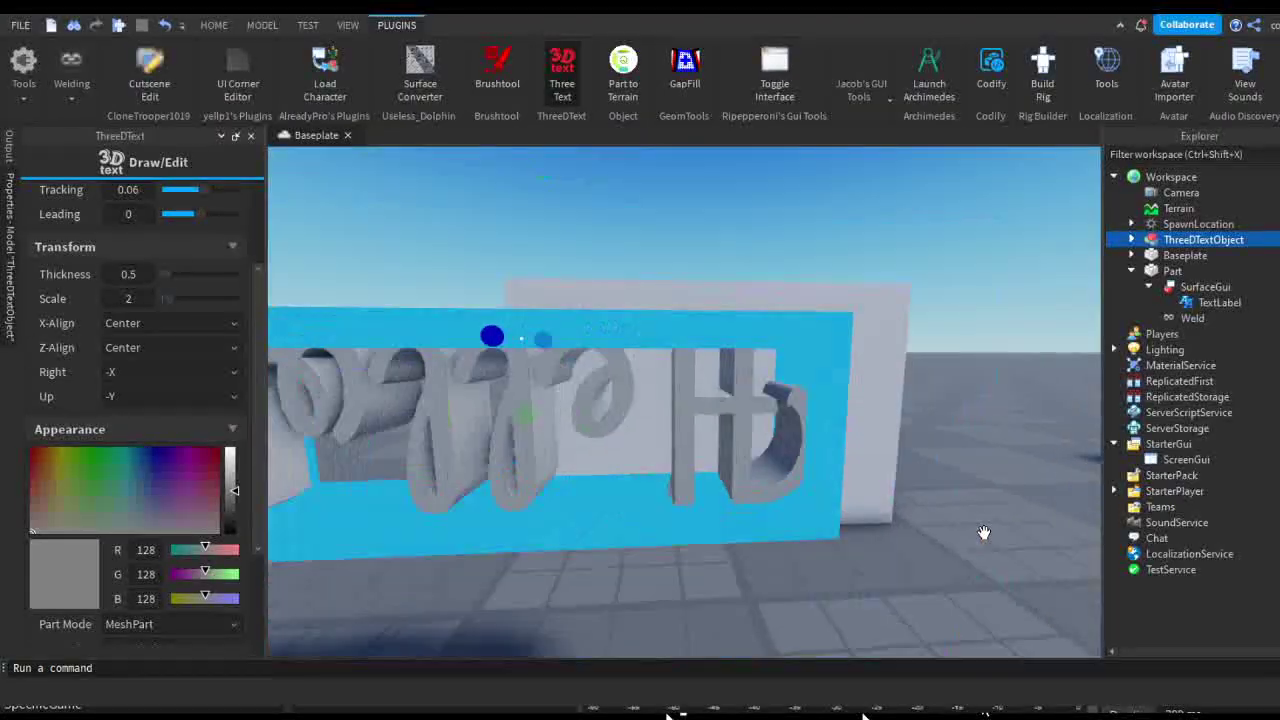
{"action": "key", "text": "a"}
{"action": "key", "text": "w"}
{"action": "key", "text": "d"}
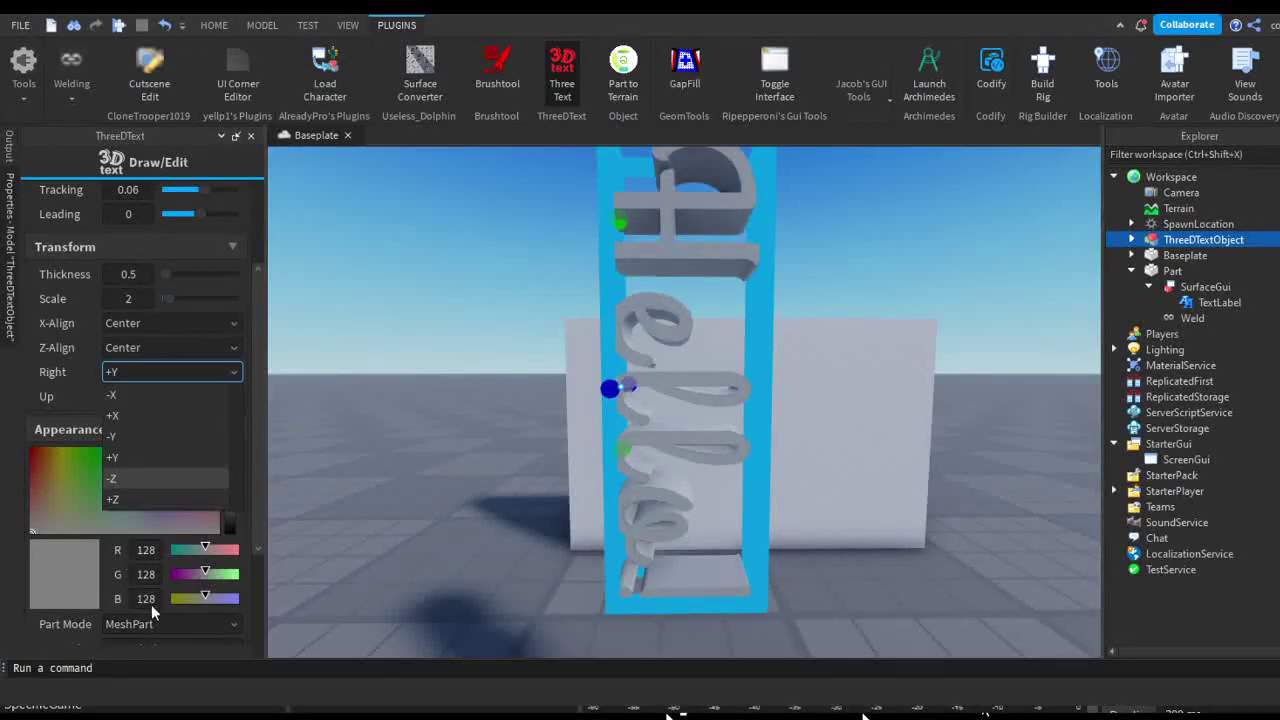
Set the 3D text's right direction to -Z and its up direction to -X
{"action": "left_click", "coordinate": [151, 478]}
{"action": "right_click_drag", "start_coordinate": [480, 605], "coordinate": [482, 606]}
{"action": "right_click_drag", "start_coordinate": [879, 396], "coordinate": [877, 394]}
Enlarge the 3D text to a scale of 20
{"action": "left_click_drag", "start_coordinate": [225, 376], "coordinate": [291, 369]}
{"action": "scroll", "coordinate": [763, 426], "scroll_direction": "down", "scroll_amount": 5}
{"action": "right_click_drag", "start_coordinate": [966, 487], "coordinate": [960, 640]}
{"action": "scroll", "coordinate": [183, 622], "scroll_direction": "down", "scroll_amount": 4}
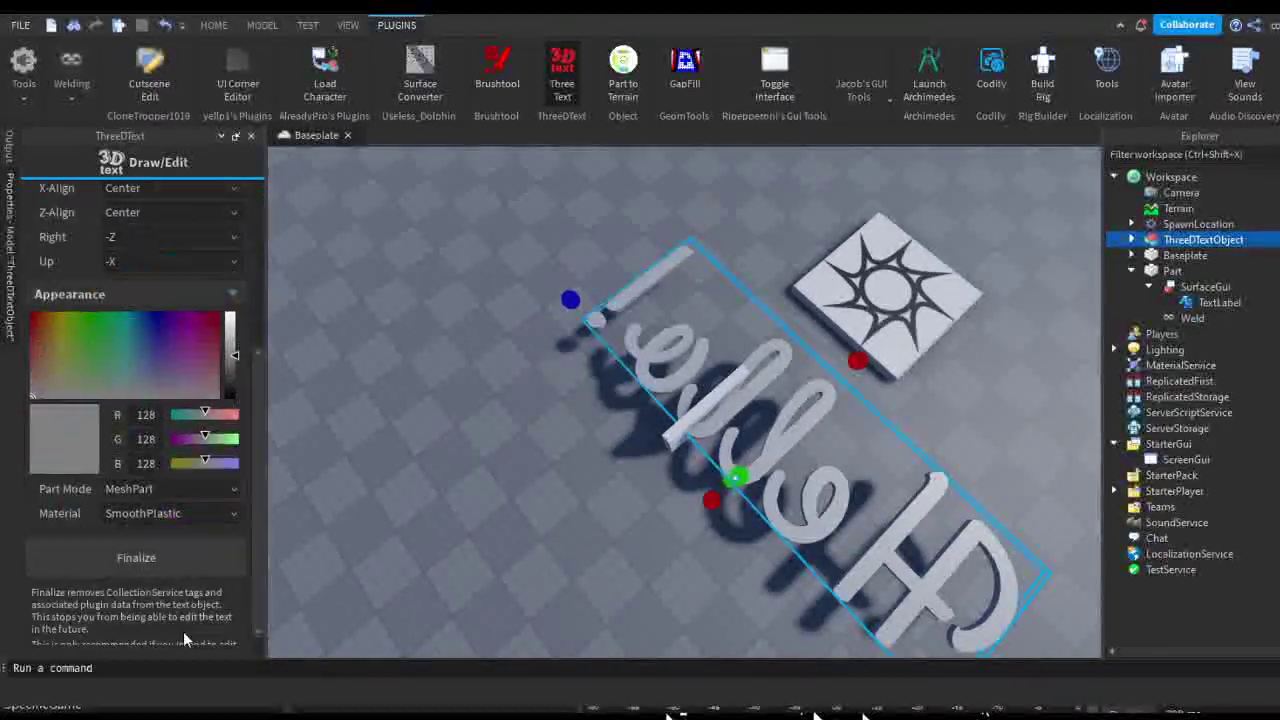
Set the 3D text's thickness to 0.1 and view the thin letters from the side
{"action": "scroll", "coordinate": [180, 555], "scroll_direction": "up", "scroll_amount": 4}
{"action": "right_click_drag", "start_coordinate": [590, 530], "coordinate": [228, 548]}
{"action": "right_click_drag", "start_coordinate": [708, 511], "coordinate": [384, 500]}
{"action": "right_click_drag", "start_coordinate": [924, 458], "coordinate": [860, 475]}
{"action": "key", "text": "w"}
{"action": "key", "text": "a"}
{"action": "left_click_drag", "start_coordinate": [236, 405], "coordinate": [162, 405]}
{"action": "right_click_drag", "start_coordinate": [760, 549], "coordinate": [790, 552]}
{"action": "key", "text": "w"}
{"action": "key", "text": "w"}
{"action": "right_click_drag", "start_coordinate": [790, 348], "coordinate": [506, 380]}
{"action": "key", "text": "s"}
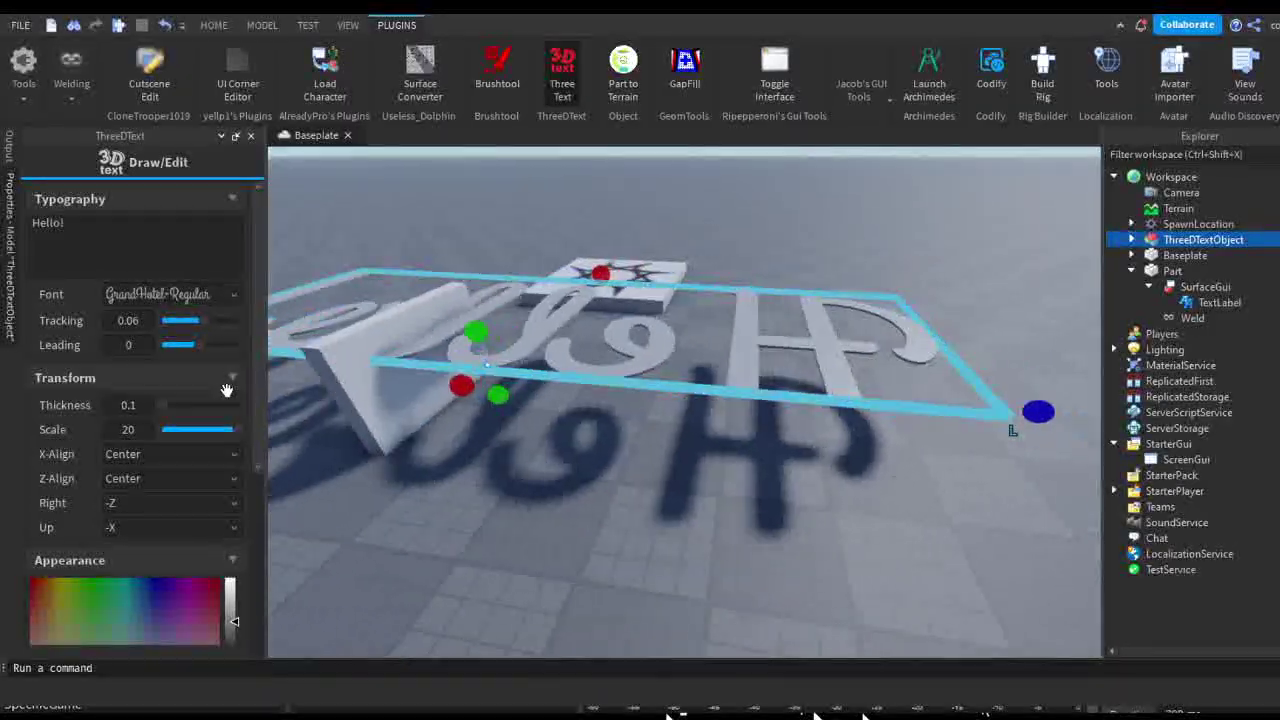
Set the 3D text's thickness to 1.9
{"action": "mouse_move", "coordinate": [162, 405]}
{"action": "left_mouse_down"}
{"action": "mouse_move", "coordinate": [199, 405]}
{"action": "mouse_move", "coordinate": [177, 405]}
{"action": "left_mouse_up"}
{"action": "right_click_drag", "start_coordinate": [757, 491], "coordinate": [772, 490]}
{"action": "key", "text": "w"}
{"action": "key", "text": "a"}
{"action": "key", "text": "s"}
Color the 3D text olive yellow with RGB values 128, 123, 13
{"action": "scroll", "coordinate": [212, 620], "scroll_direction": "down", "scroll_amount": 3}
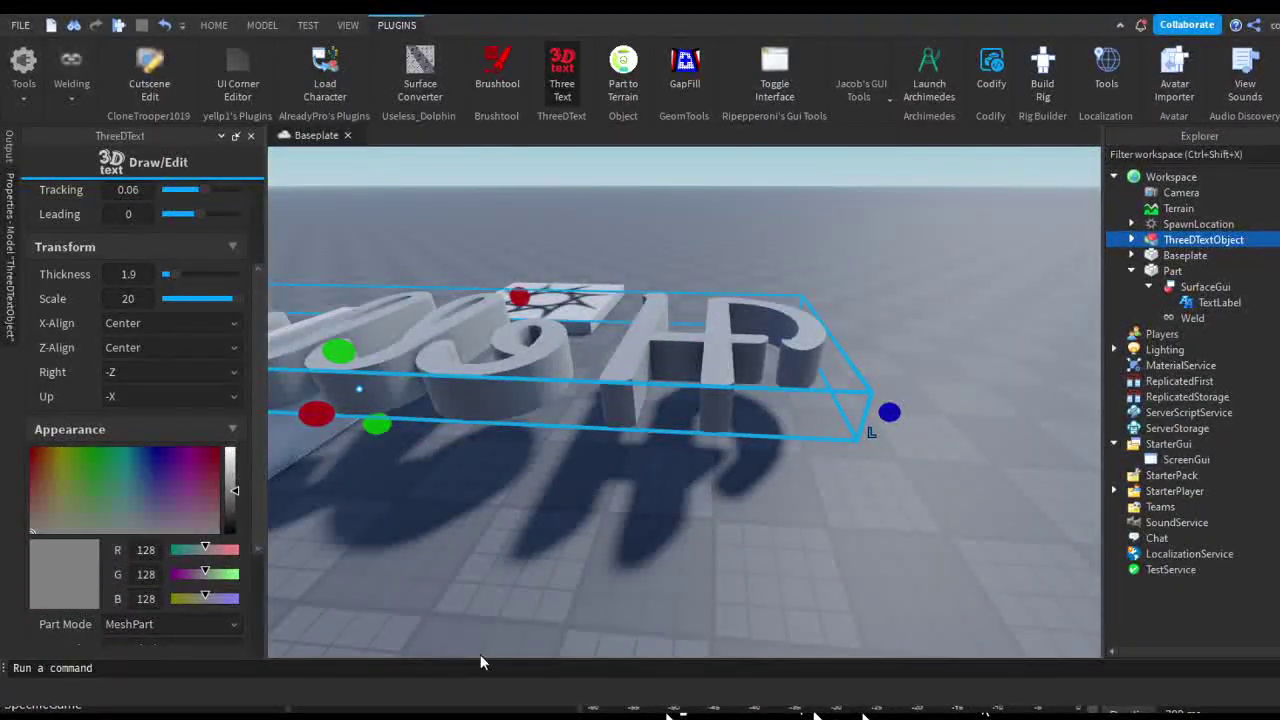
{"action": "scroll", "coordinate": [152, 610], "scroll_direction": "down", "scroll_amount": 3}
{"action": "right_click_drag", "start_coordinate": [748, 378], "coordinate": [782, 366]}
{"action": "key", "text": "w"}
{"action": "key", "text": "s"}
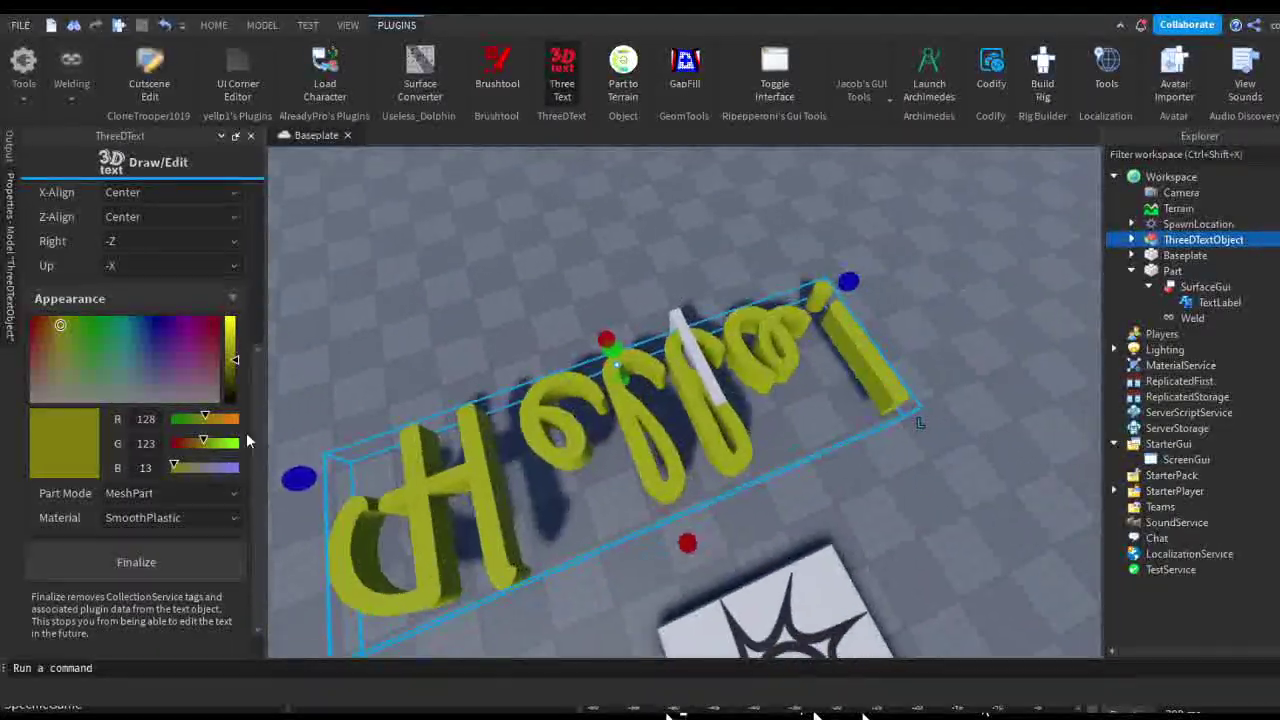
Recolor the 3D text purple with RGB values 172, 33, 255
{"action": "mouse_move", "coordinate": [249, 441]}
{"action": "left_mouse_down"}
{"action": "mouse_move", "coordinate": [286, 440]}
{"action": "mouse_move", "coordinate": [262, 398]}
{"action": "left_mouse_up"}
{"action": "mouse_move", "coordinate": [205, 428]}
{"action": "left_mouse_down"}
{"action": "mouse_move", "coordinate": [226, 434]}
{"action": "mouse_move", "coordinate": [214, 411]}
{"action": "mouse_move", "coordinate": [192, 412]}
{"action": "mouse_move", "coordinate": [227, 412]}
{"action": "left_mouse_up"}
{"action": "key", "text": "d"}
{"action": "right_click_drag", "start_coordinate": [789, 391], "coordinate": [398, 538]}
Try the SpecialMesh part mode on the 3D text and switch it back to MeshPart
{"action": "left_click", "coordinate": [160, 493]}
{"action": "left_click", "coordinate": [141, 535]}
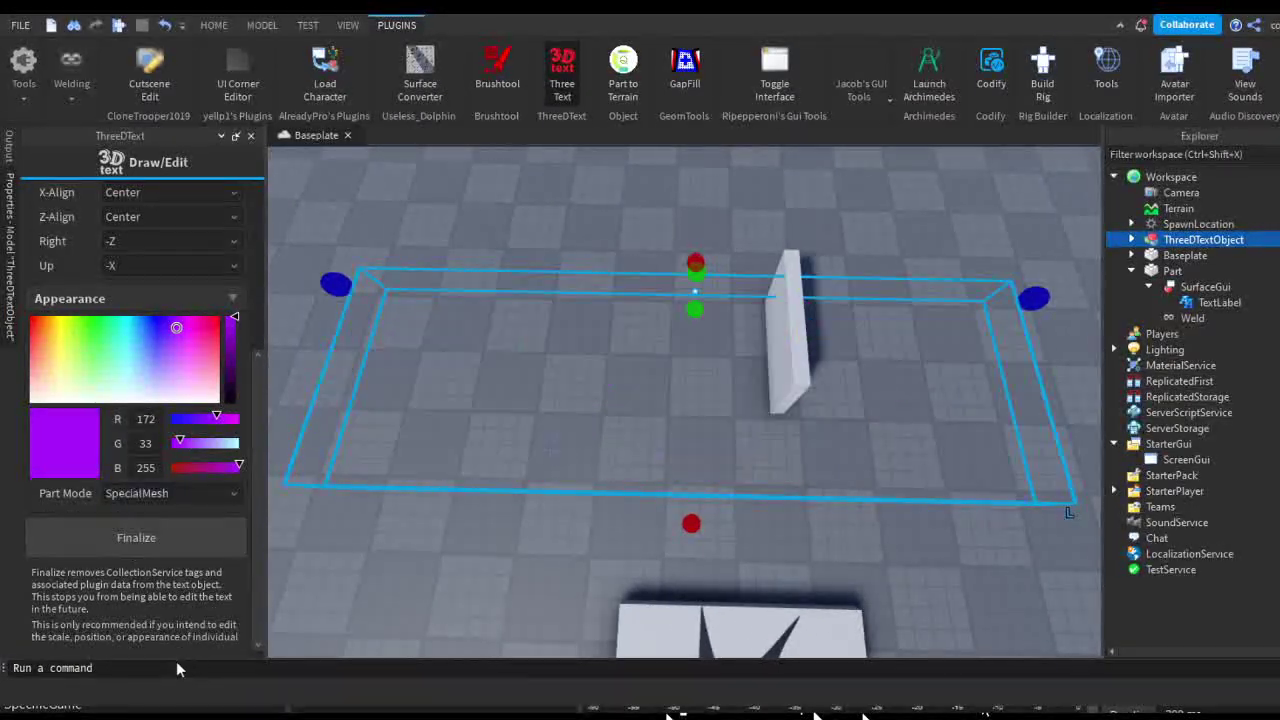
{"action": "right_click_drag", "start_coordinate": [640, 420], "coordinate": [685, 420]}
{"action": "key", "text": "s"}
{"action": "key", "text": "a"}
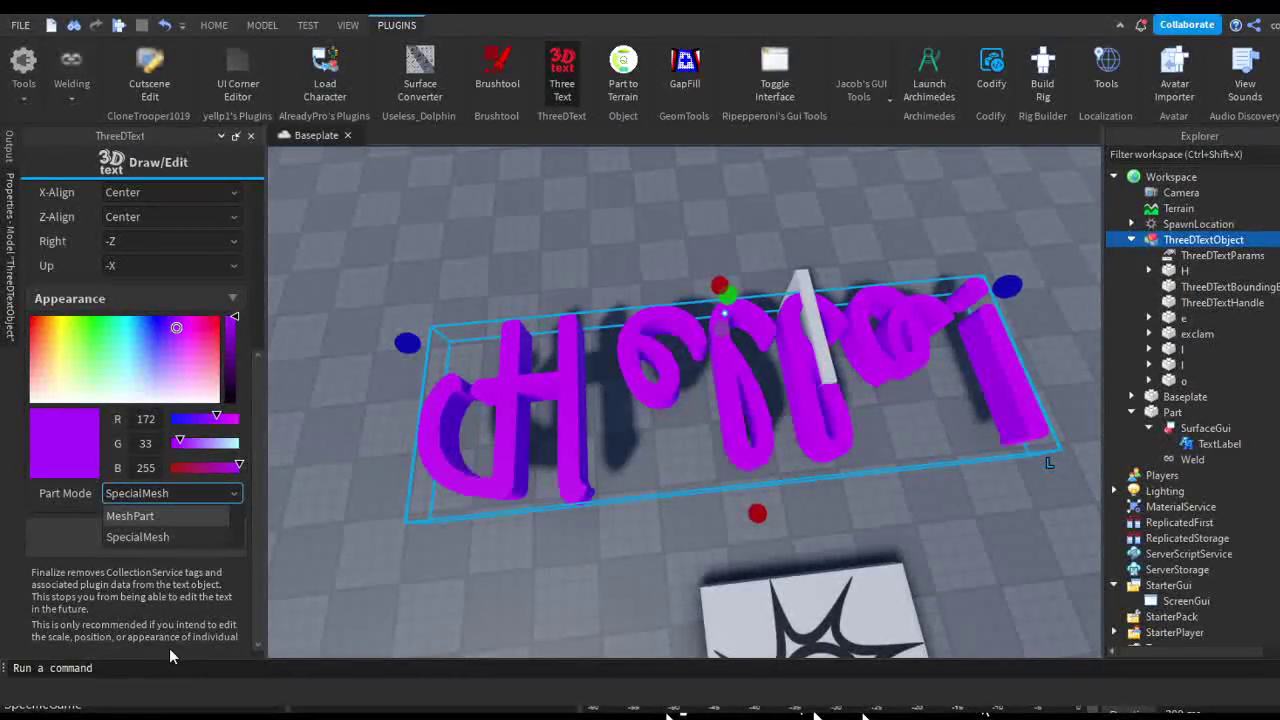
{"action": "left_click", "coordinate": [141, 516]}
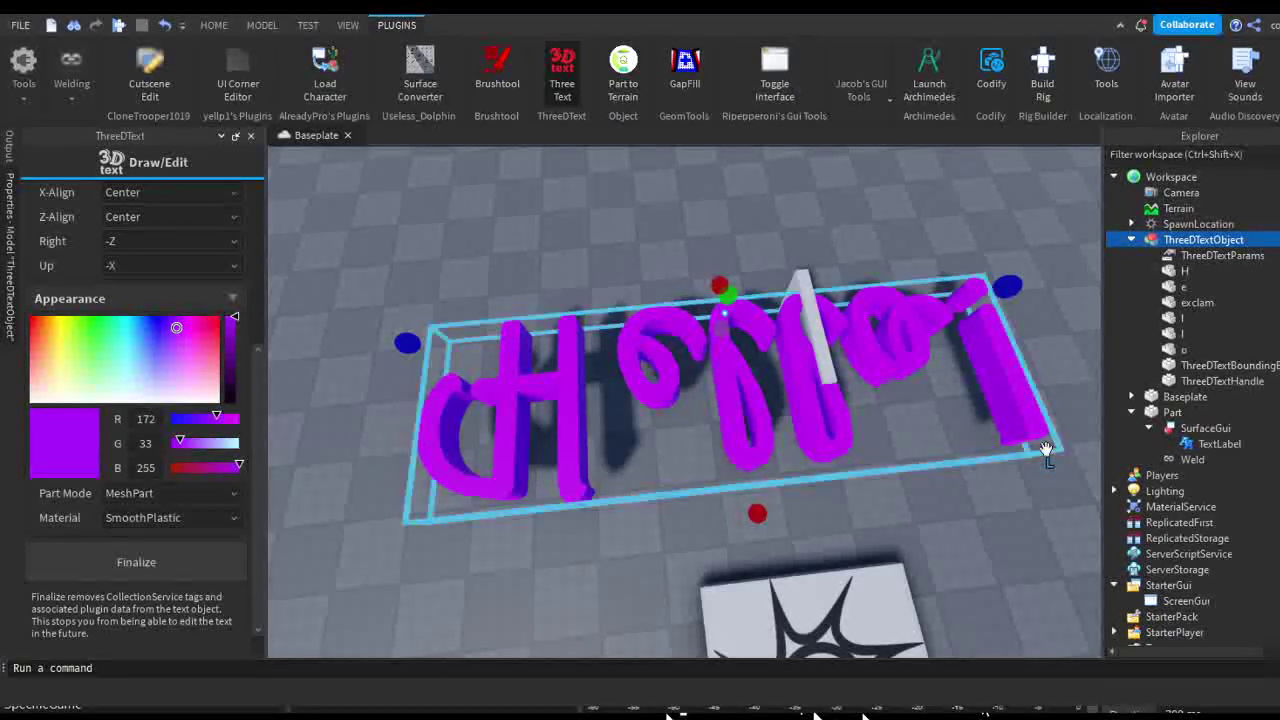
{"action": "left_click", "coordinate": [137, 537]}
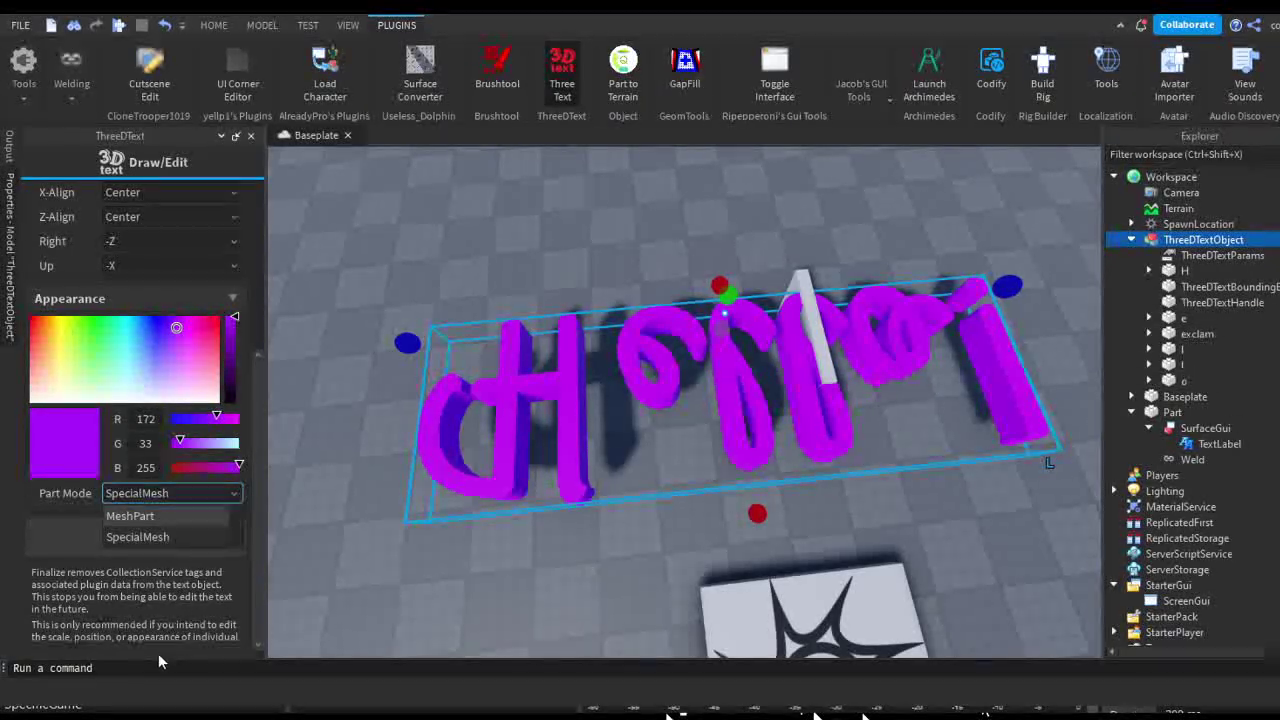
{"action": "left_click", "coordinate": [130, 516]}
Apply the Wood material to the 3D text and inspect its grain up close
{"action": "left_click", "coordinate": [170, 517]}
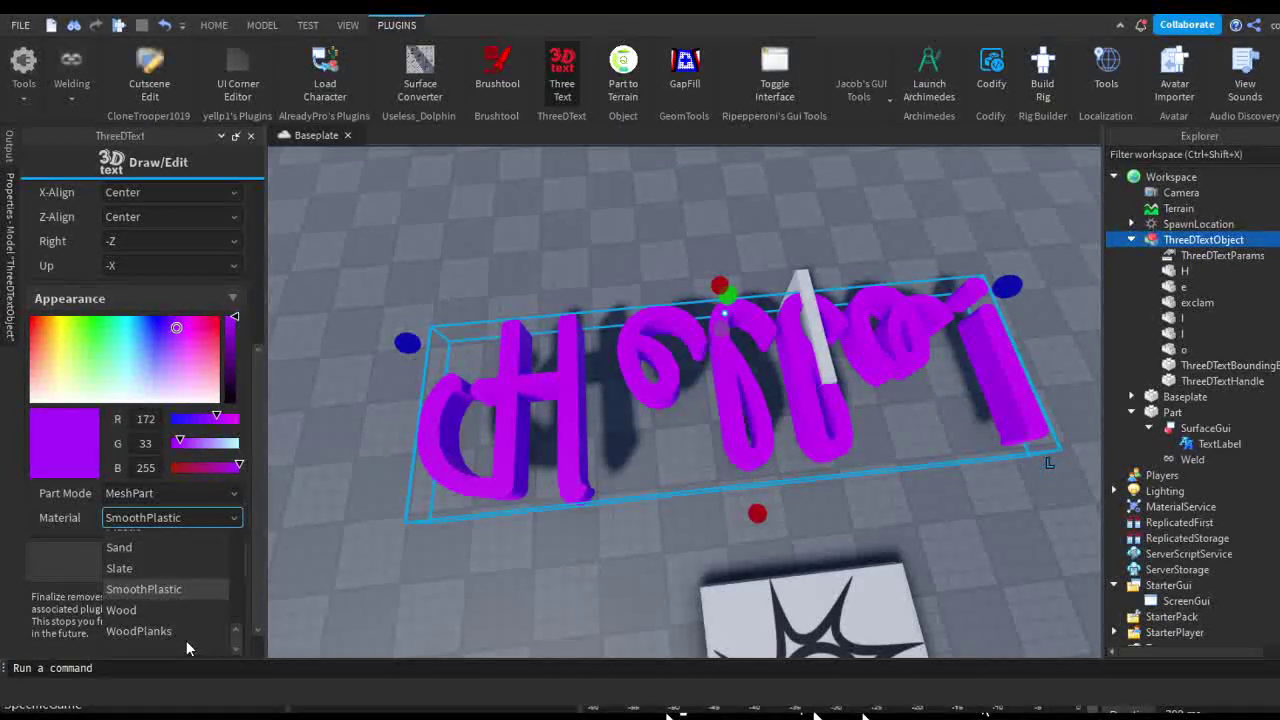
{"action": "left_click", "coordinate": [121, 610]}
{"action": "scroll", "coordinate": [984, 436], "scroll_direction": "up", "scroll_amount": 6}
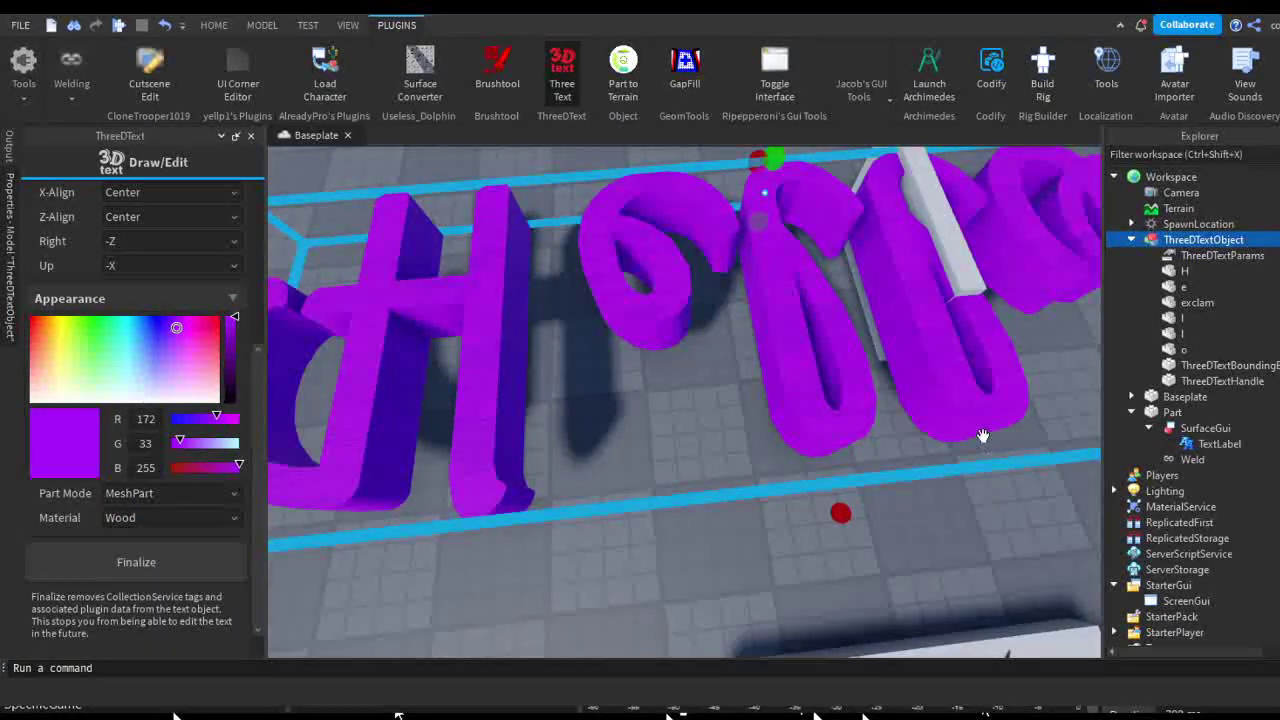
{"action": "scroll", "coordinate": [984, 436], "scroll_direction": "up", "scroll_amount": 6}
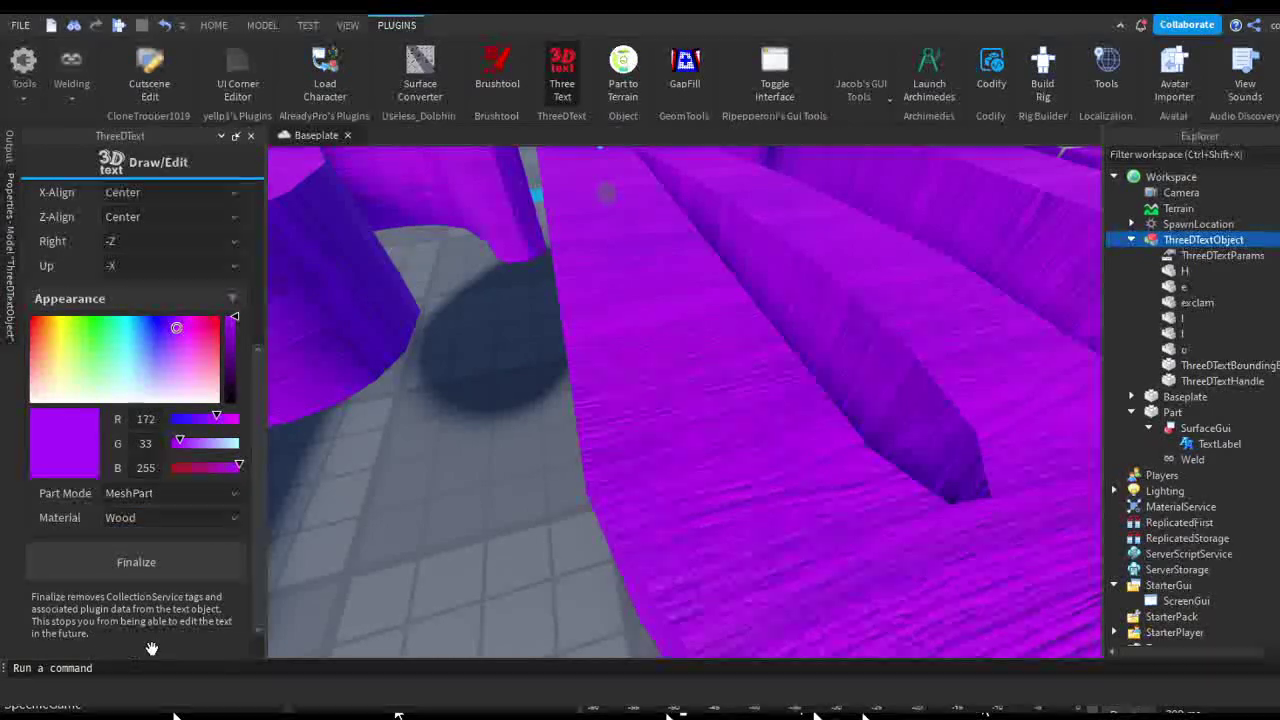
Set the 3D text's material to Cobblestone and view the textured letters from a distance
{"action": "left_click", "coordinate": [140, 561]}
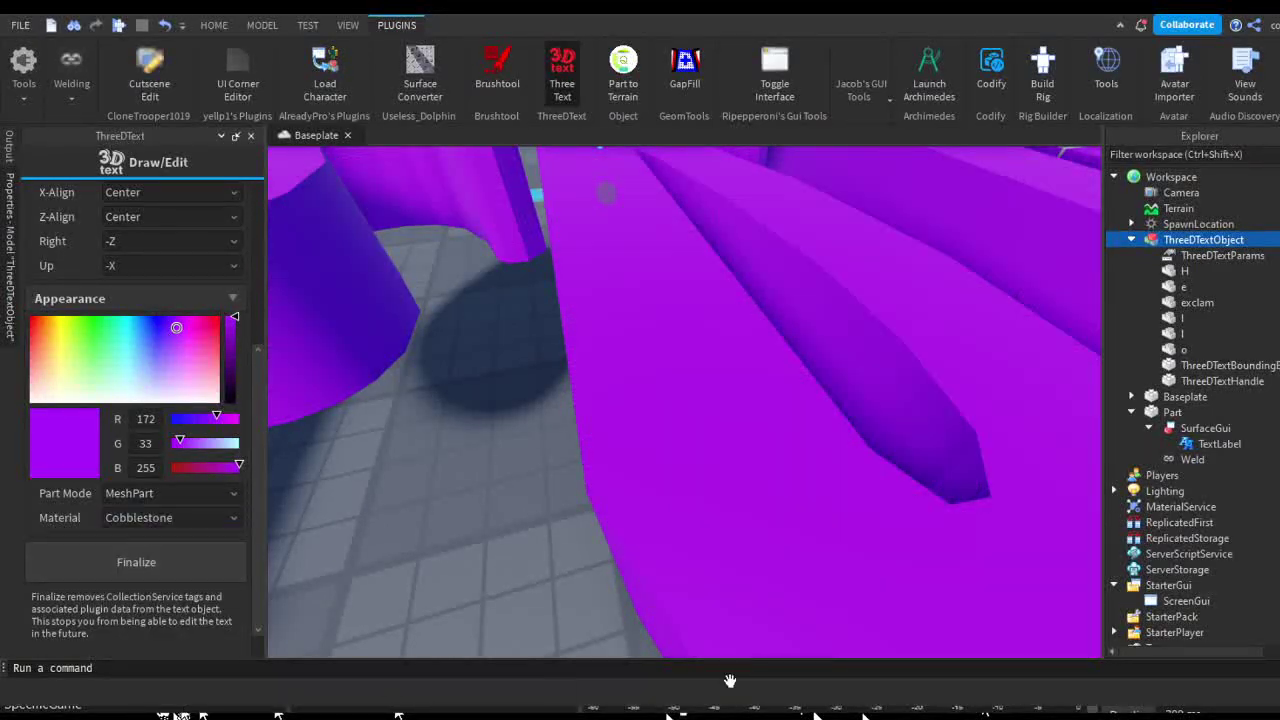
{"action": "scroll", "coordinate": [863, 523], "scroll_direction": "down", "scroll_amount": 10}
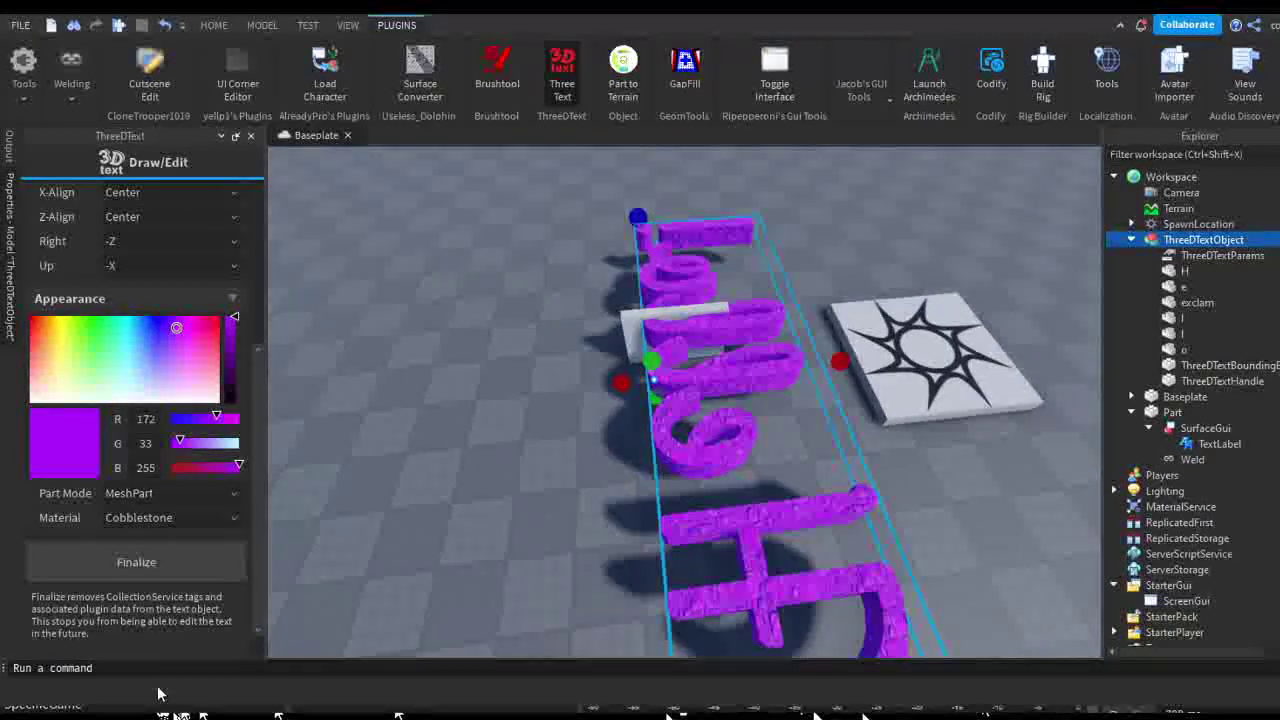
{"action": "right_click_drag", "start_coordinate": [765, 547], "coordinate": [799, 545]}
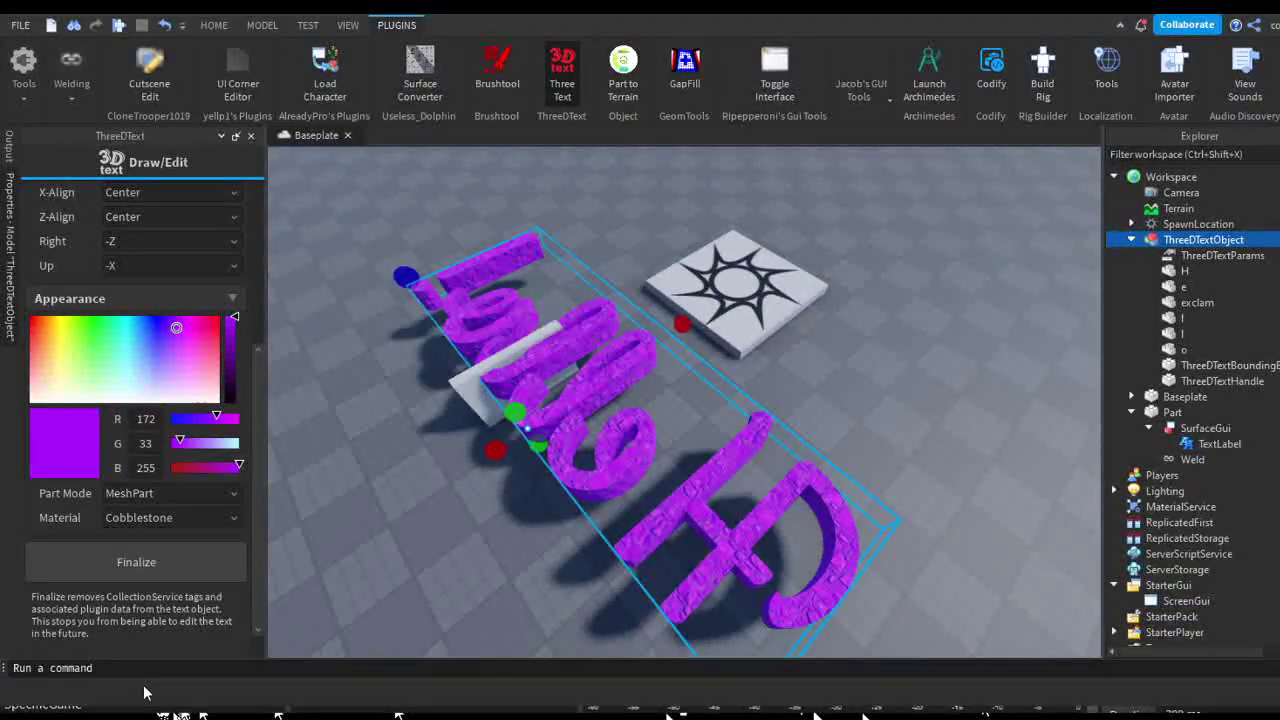
Finalize the 3D text and close the ThreeDText plugin window
{"action": "left_click", "coordinate": [136, 562]}
{"action": "left_click_drag", "start_coordinate": [880, 620], "coordinate": [452, 386]}
{"action": "left_click", "coordinate": [251, 136]}
Move the finalized text away from the wall part and rotate it on the baseplate
{"action": "right_click_drag", "start_coordinate": [523, 343], "coordinate": [743, 650]}
{"action": "left_click", "coordinate": [743, 650]}
{"action": "left_click_drag", "start_coordinate": [757, 440], "coordinate": [790, 565]}
{"action": "key", "text": "r"}
{"action": "key", "text": "r"}
{"action": "key", "text": "r"}
{"action": "key", "text": "r"}
{"action": "key", "text": "r"}
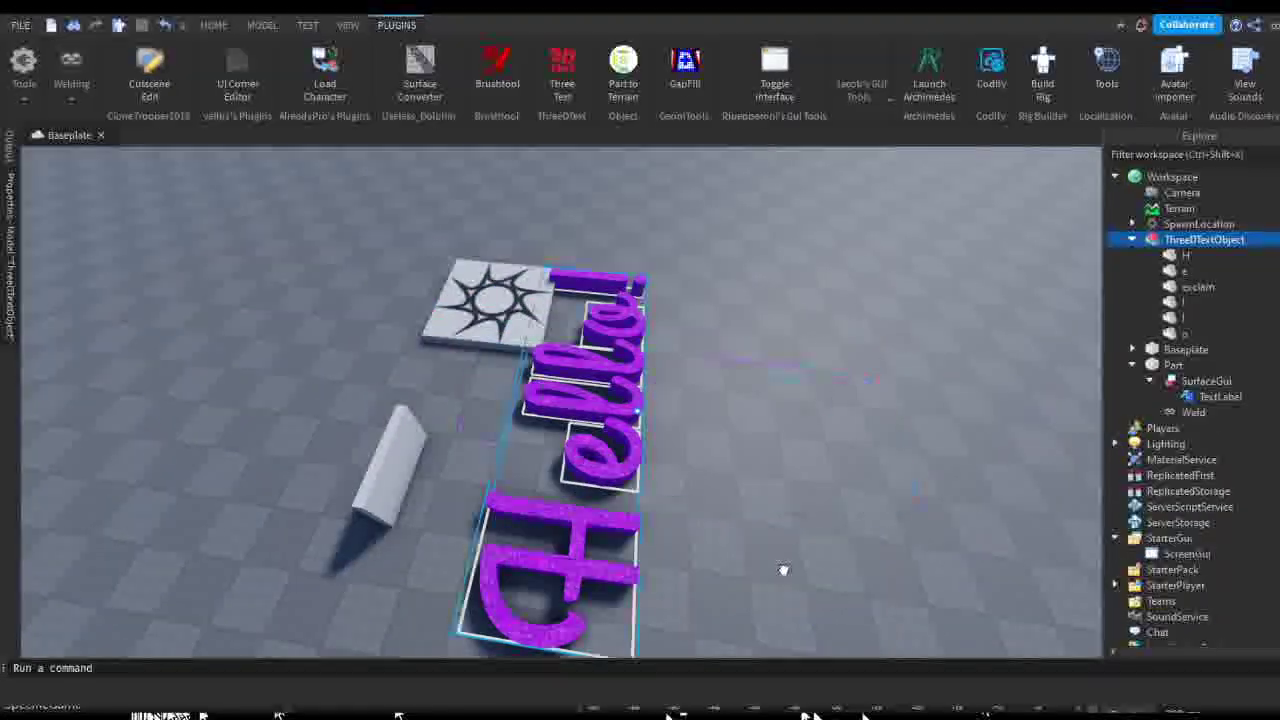
Scale the finalized text model up until it towers over the spawn location
{"action": "key", "text": "ctrl+3"}
{"action": "right_click_drag", "start_coordinate": [768, 578], "coordinate": [728, 426]}
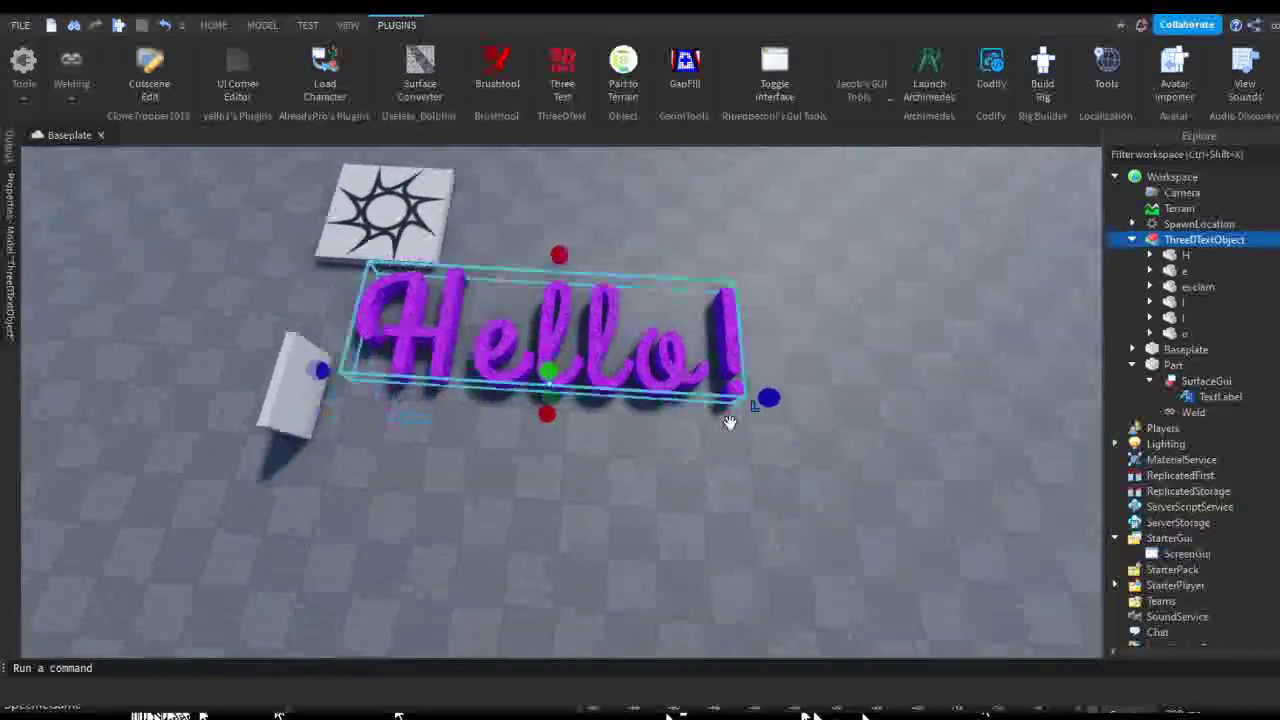
{"action": "left_click_drag", "start_coordinate": [694, 506], "coordinate": [740, 626]}
{"action": "scroll", "coordinate": [745, 622], "scroll_direction": "down", "scroll_amount": 5}
Examine the properties of the 3D text model and its individual letter parts
{"action": "left_click", "coordinate": [12, 316]}
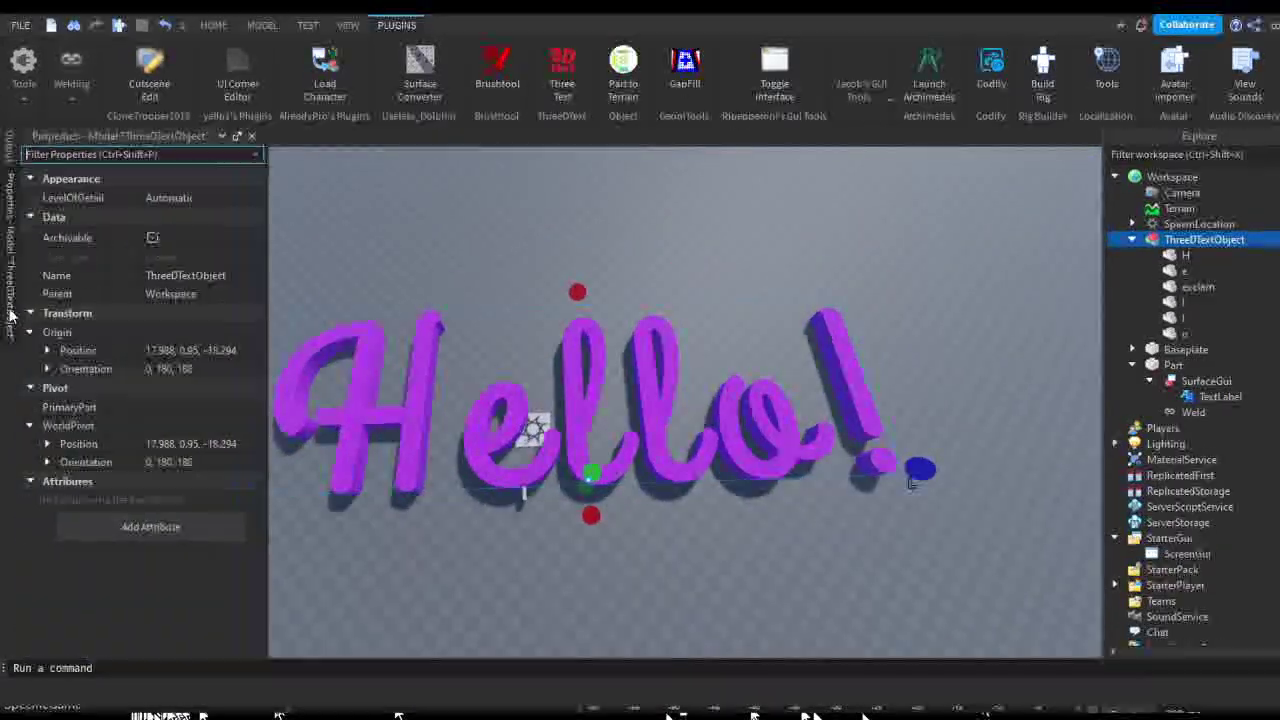
{"action": "left_click", "coordinate": [10, 148]}
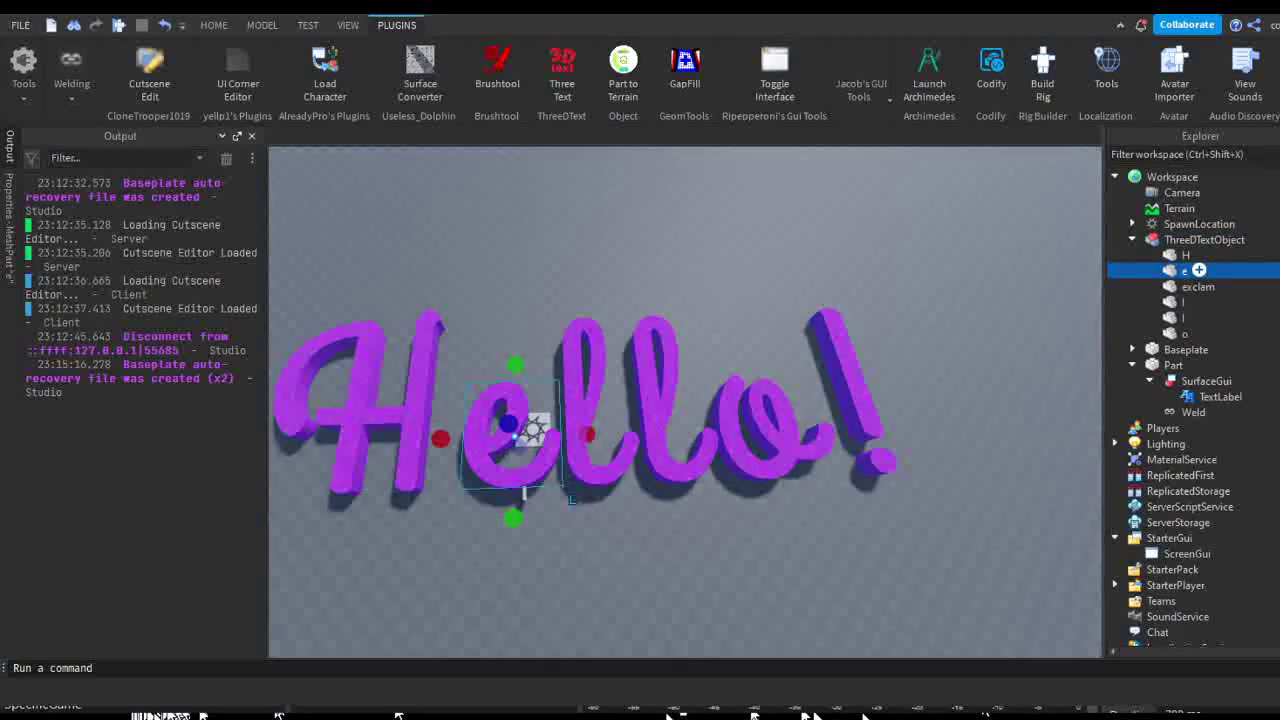
{"action": "left_click", "coordinate": [1183, 302]}
{"action": "left_click", "coordinate": [10, 200]}
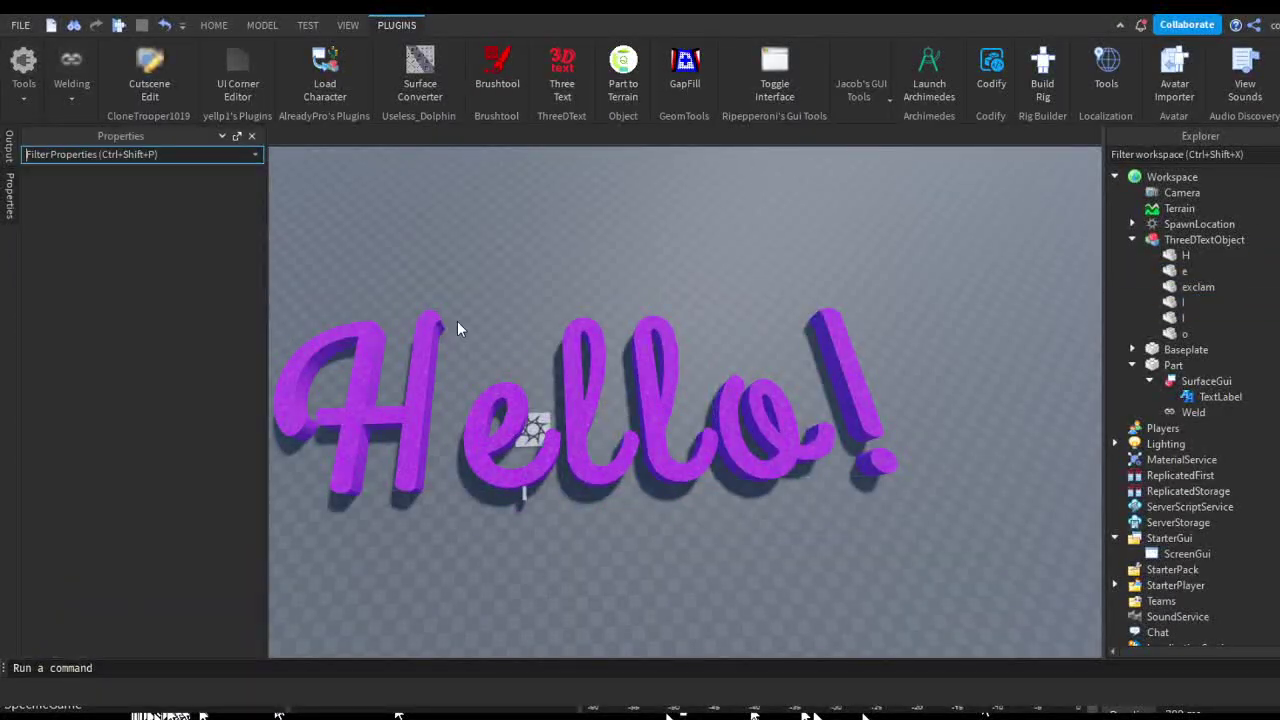
{"action": "left_click", "coordinate": [849, 407]}
{"action": "left_click_drag", "start_coordinate": [706, 646], "coordinate": [612, 560]}
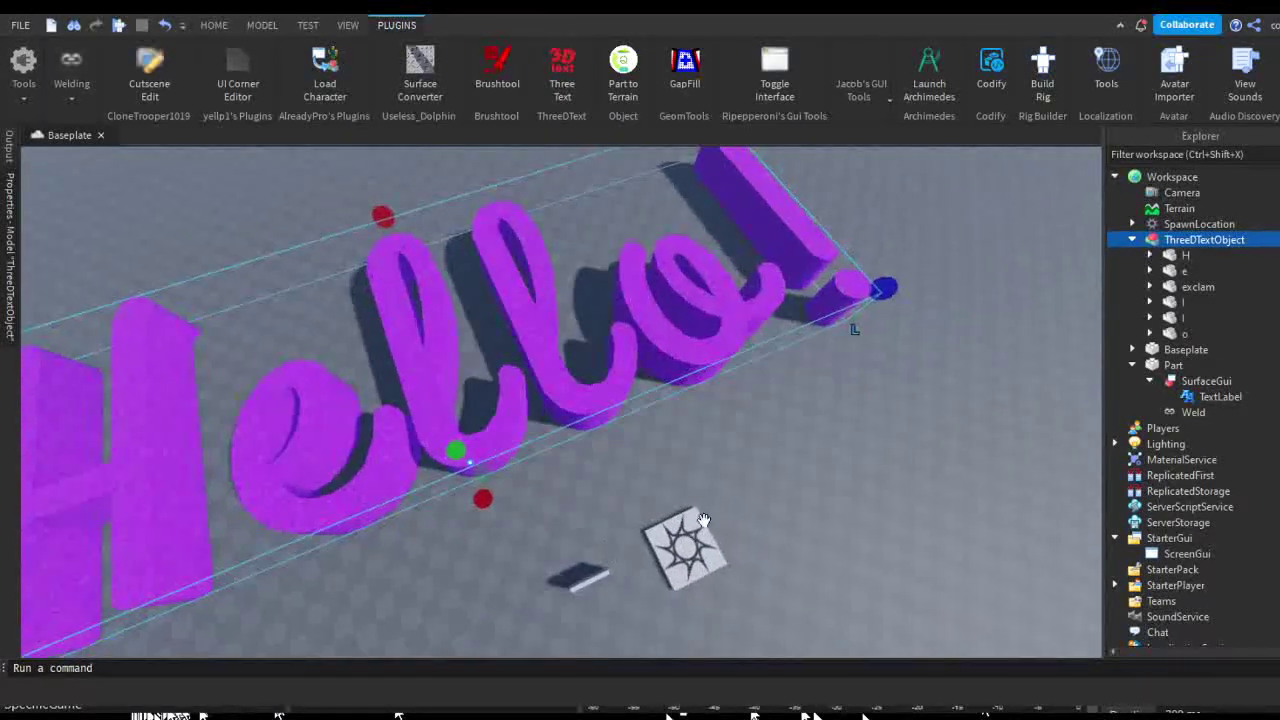
Insert a new part on the baseplate near the text wall
{"action": "left_click", "coordinate": [831, 575]}
{"action": "right_click_drag", "start_coordinate": [822, 547], "coordinate": [709, 462]}
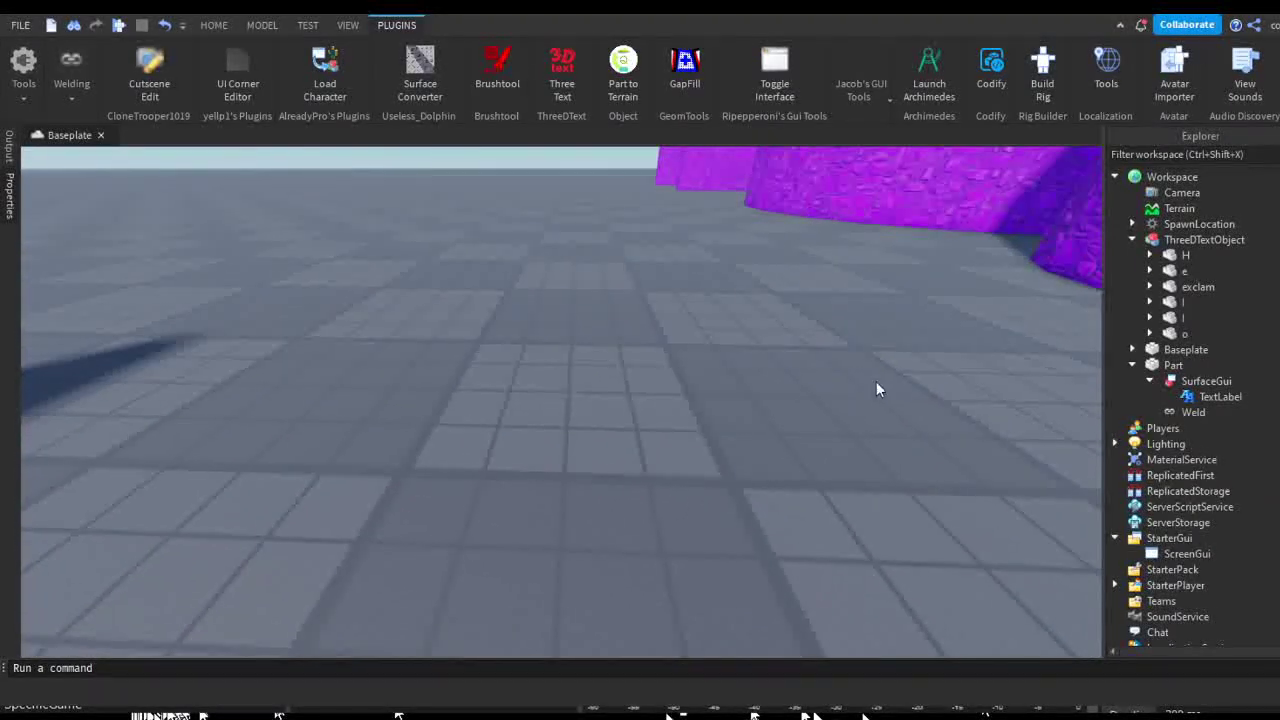
{"action": "right_click_drag", "start_coordinate": [720, 341], "coordinate": [610, 440]}
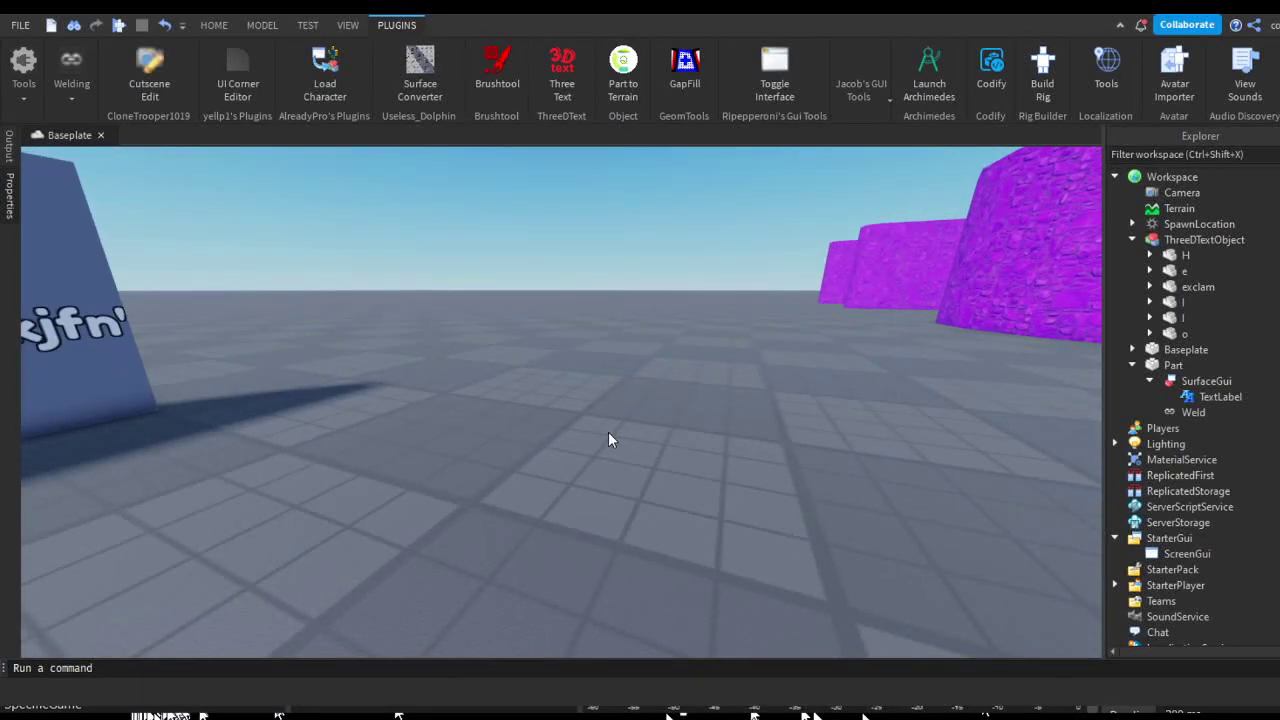
{"action": "right_click_drag", "start_coordinate": [930, 400], "coordinate": [854, 348]}
{"action": "left_click", "coordinate": [216, 25]}
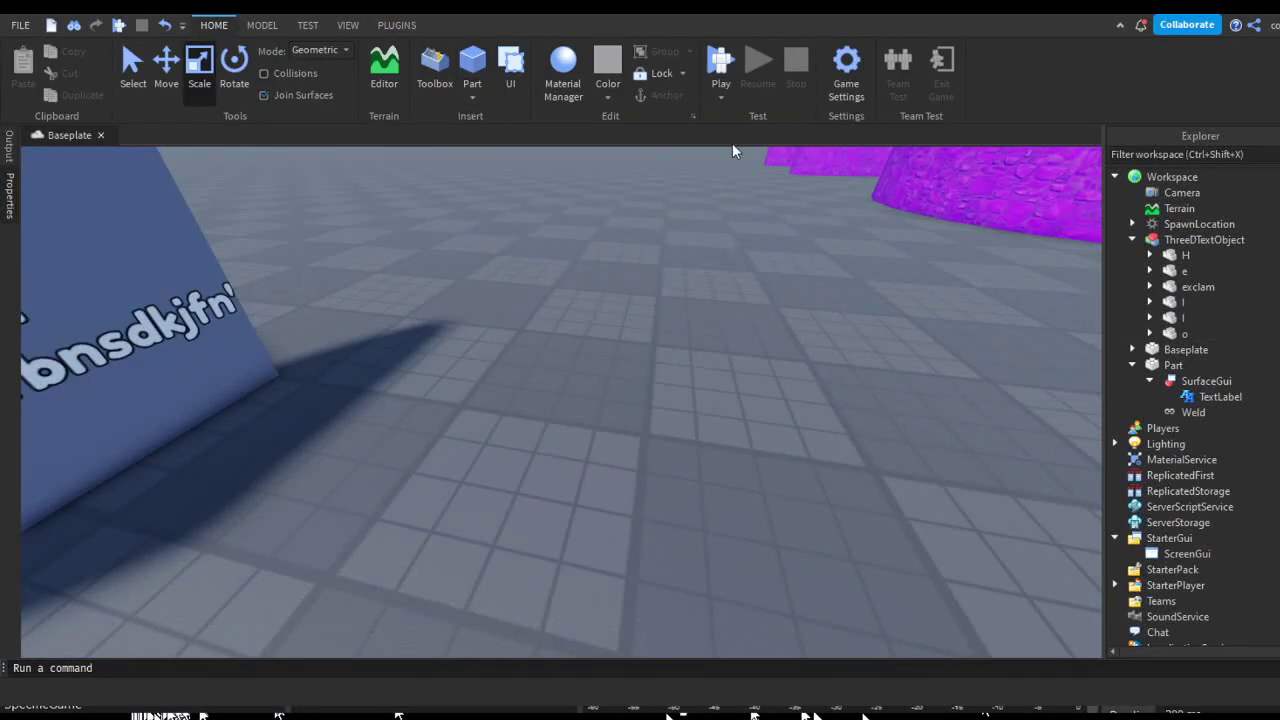
{"action": "left_click", "coordinate": [472, 66]}
{"action": "scroll", "coordinate": [700, 523], "scroll_direction": "up", "scroll_amount": 3}
{"action": "right_click_drag", "start_coordinate": [700, 523], "coordinate": [762, 428]}
Resize the new part into a wide, flat slab on the baseplate
{"action": "left_click_drag", "start_coordinate": [715, 372], "coordinate": [727, 402]}
{"action": "left_click_drag", "start_coordinate": [740, 335], "coordinate": [746, 325]}
{"action": "left_click_drag", "start_coordinate": [745, 268], "coordinate": [746, 283]}
{"action": "left_click_drag", "start_coordinate": [738, 352], "coordinate": [689, 520]}
{"action": "left_click_drag", "start_coordinate": [687, 376], "coordinate": [690, 414]}
{"action": "left_click_drag", "start_coordinate": [808, 473], "coordinate": [901, 518]}
{"action": "scroll", "coordinate": [900, 517], "scroll_direction": "up", "scroll_amount": 4}
{"action": "right_click_drag", "start_coordinate": [900, 517], "coordinate": [915, 470]}
{"action": "scroll", "coordinate": [912, 556], "scroll_direction": "down", "scroll_amount": 2}
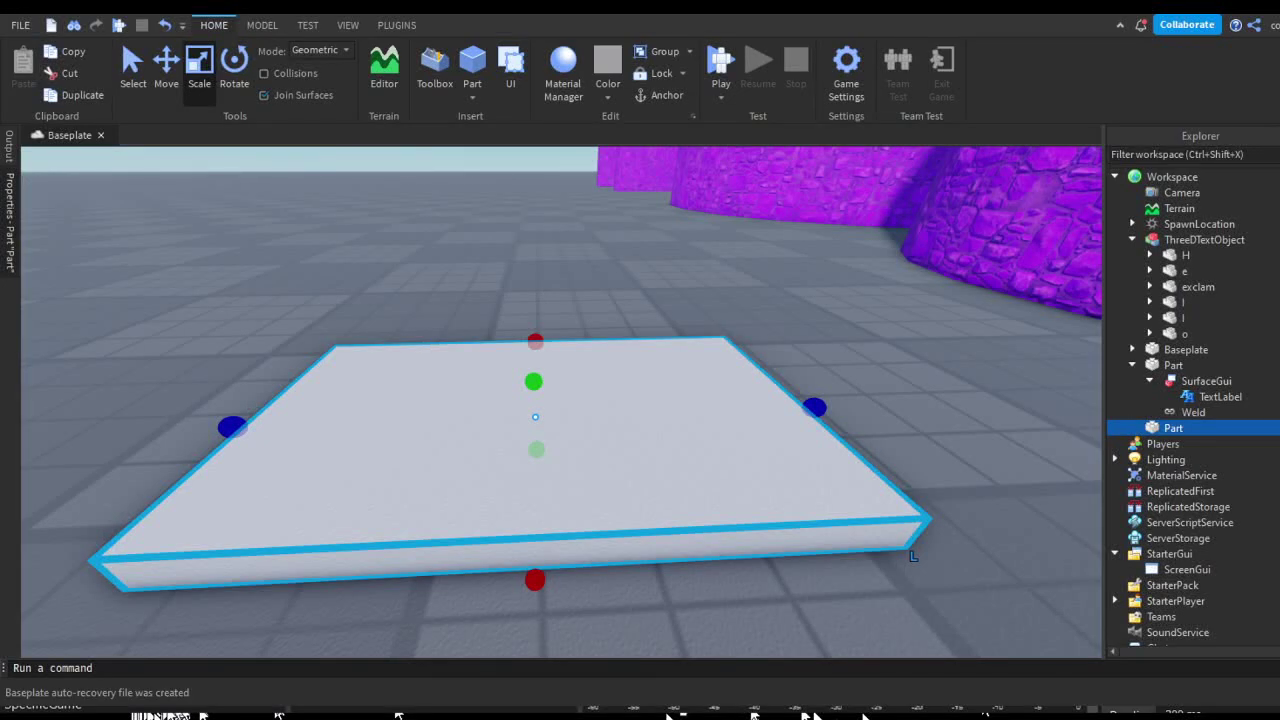
Add a BillboardGui to the flat slab part
{"action": "left_click", "coordinate": [1132, 428]}
{"action": "right_click_drag", "start_coordinate": [1069, 300], "coordinate": [1069, 289]}
{"action": "scroll", "coordinate": [800, 303], "scroll_direction": "up", "scroll_amount": 3}
{"action": "left_click", "coordinate": [815, 298]}
{"action": "scroll", "coordinate": [963, 406], "scroll_direction": "down", "scroll_amount": 4}
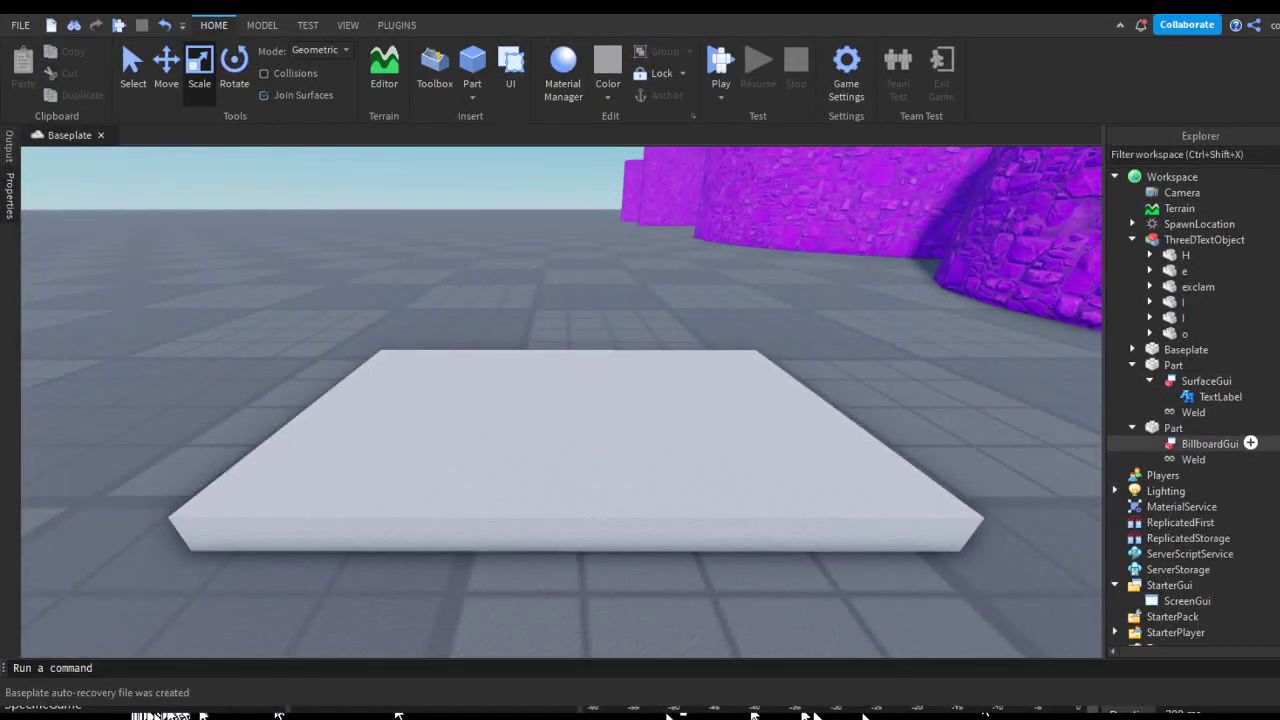
Add a TextLabel inside the slab's BillboardGui
{"action": "left_click", "coordinate": [1210, 443]}
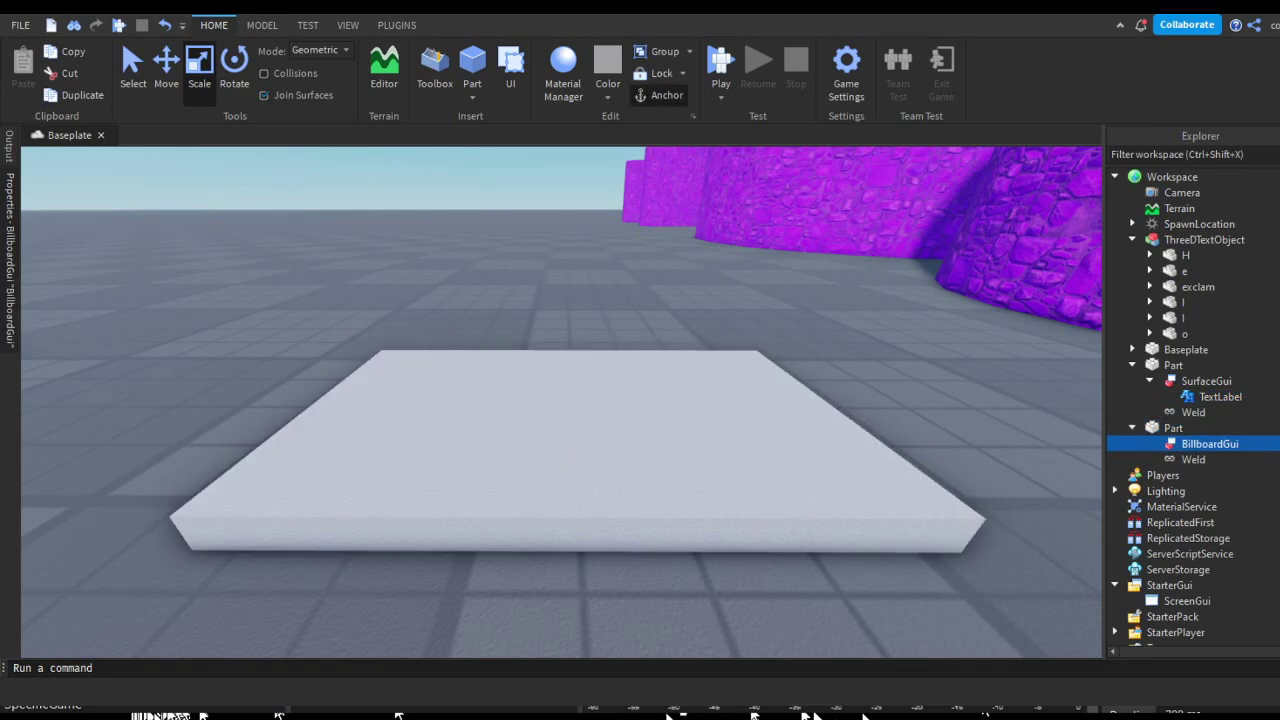
{"action": "scroll", "coordinate": [717, 491], "scroll_direction": "up", "scroll_amount": 3}
{"action": "scroll", "coordinate": [740, 505], "scroll_direction": "down", "scroll_amount": 6}
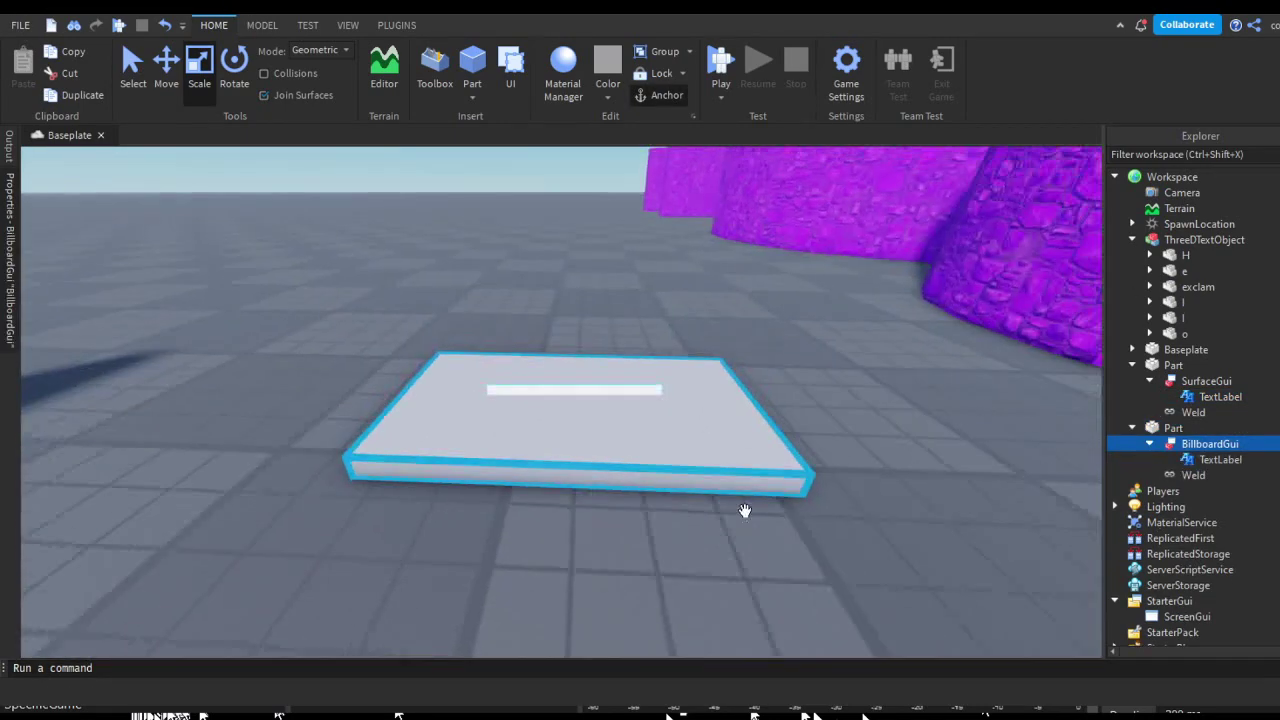
{"action": "scroll", "coordinate": [717, 497], "scroll_direction": "up", "scroll_amount": 3}
{"action": "scroll", "coordinate": [790, 518], "scroll_direction": "up", "scroll_amount": 2}
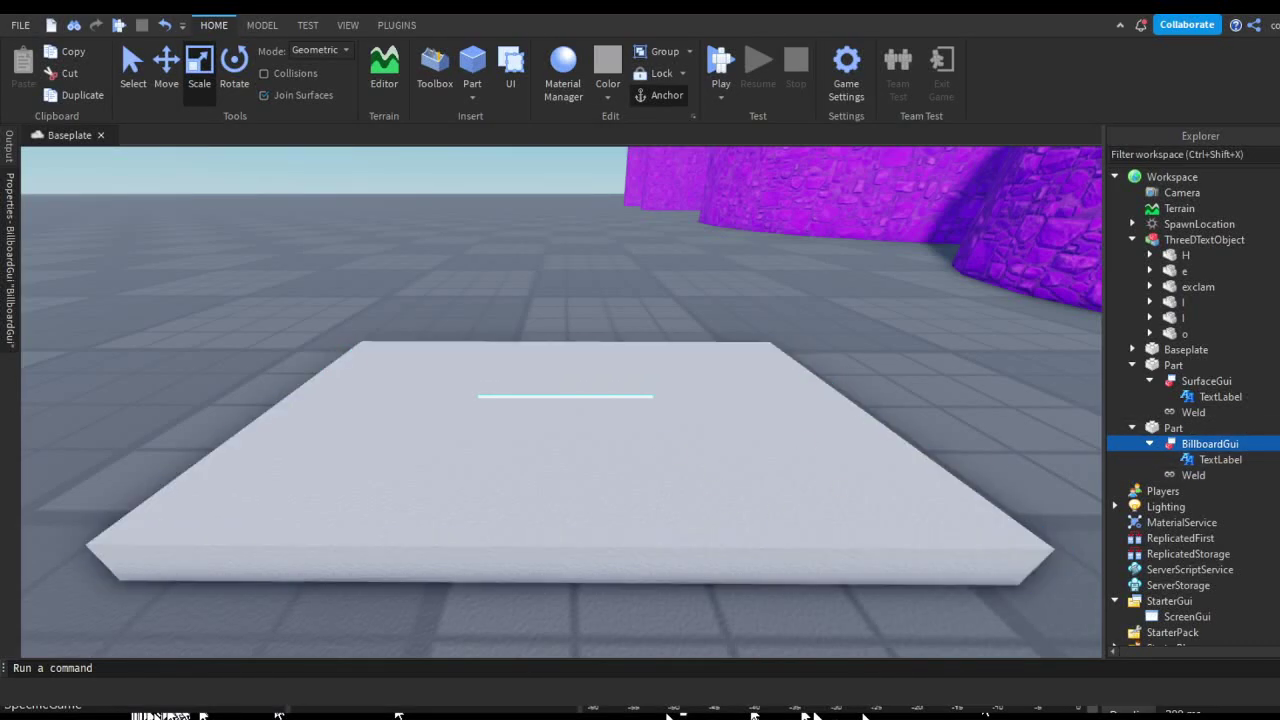
Try StudsOffset Y values of 2 and -2 on the BillboardGui
{"action": "mouse_move", "coordinate": [5, 372]}
{"action": "scroll", "coordinate": [90, 445], "scroll_direction": "down", "scroll_amount": 1}
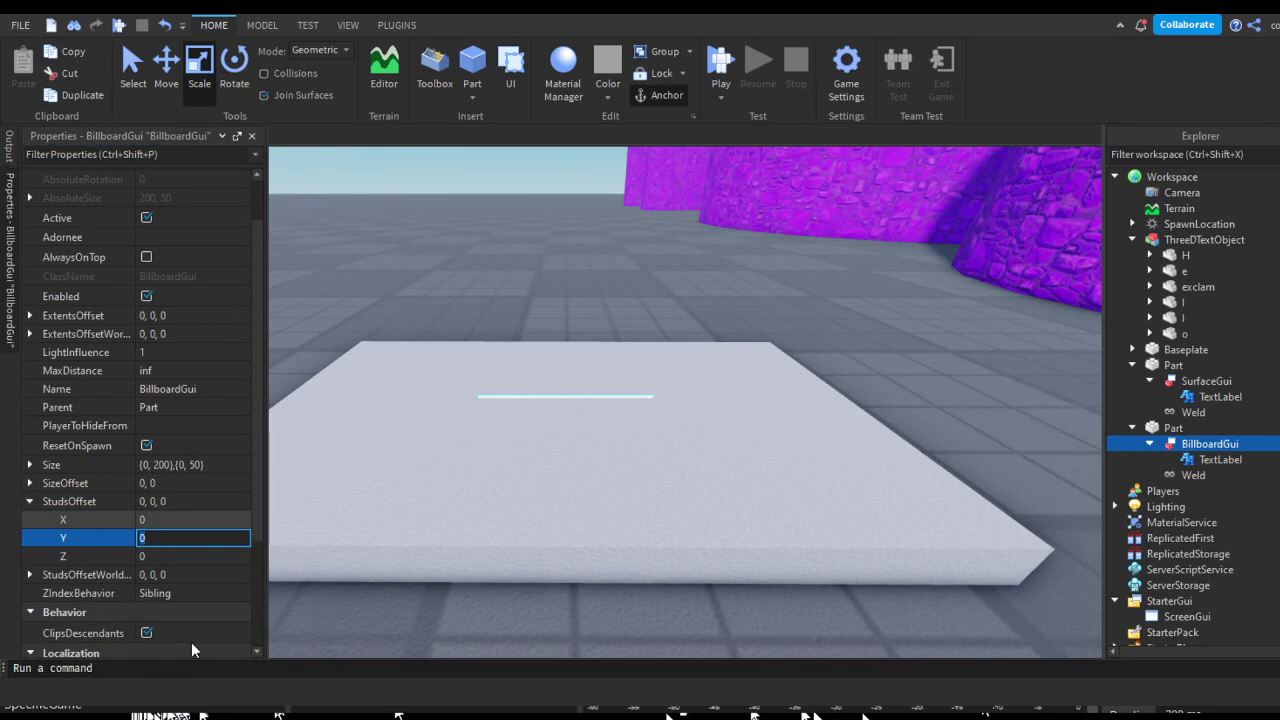
{"action": "type", "text": "2"}
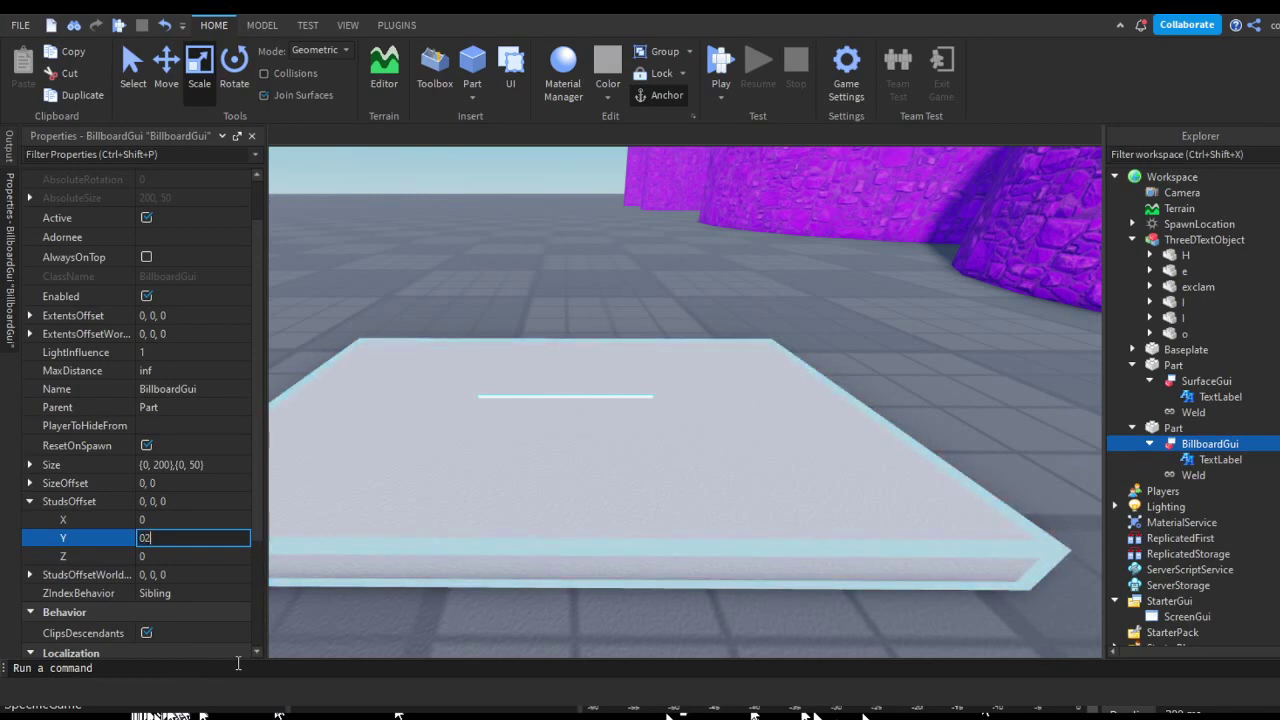
{"action": "key", "text": "Return"}
{"action": "type", "text": "s"}
{"action": "right_click_drag", "start_coordinate": [640, 560], "coordinate": [640, 560]}
{"action": "type", "text": "-2"}
{"action": "key", "text": "Return"}
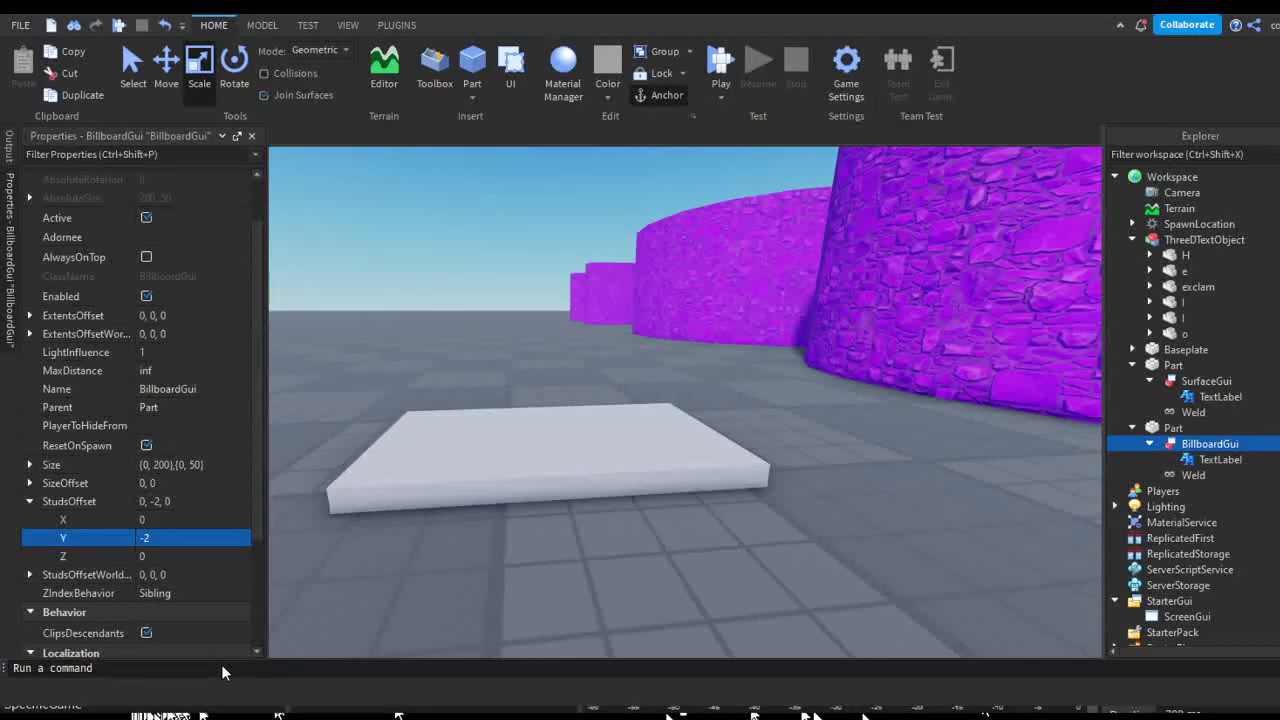
Set the BillboardGui's StudsOffset Y to 1.5 to raise the label above the slab
{"action": "type", "text": "1"}
{"action": "key", "text": "Return"}
{"action": "type", "text": "1"}
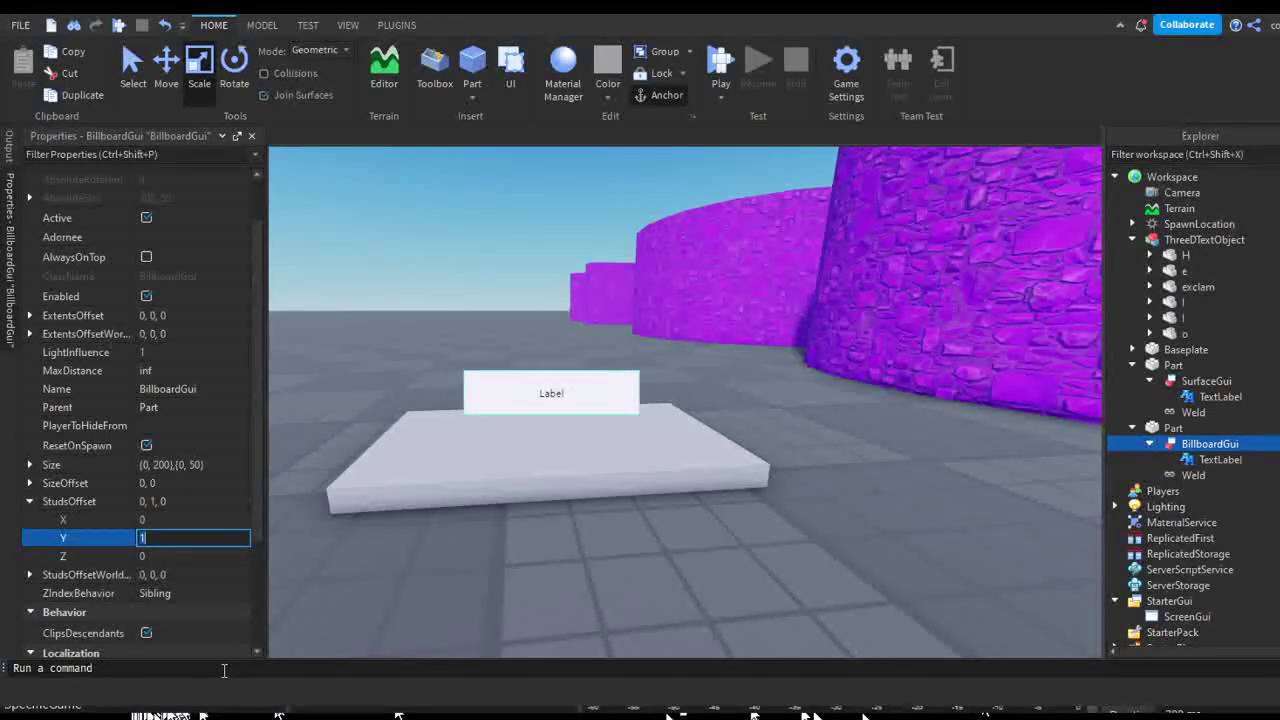
{"action": "type", "text": ".5"}
{"action": "key", "text": "Return"}
Examine how the billboard label's facing and apparent size behave from different angles and distances
{"action": "scroll", "coordinate": [720, 517], "scroll_direction": "up", "scroll_amount": 3}
{"action": "right_click_drag", "start_coordinate": [708, 518], "coordinate": [857, 418]}
{"action": "scroll", "coordinate": [711, 520], "scroll_direction": "down", "scroll_amount": 5}
{"action": "scroll", "coordinate": [851, 409], "scroll_direction": "up", "scroll_amount": 5}
{"action": "scroll", "coordinate": [827, 467], "scroll_direction": "down", "scroll_amount": 5}
{"action": "right_click_drag", "start_coordinate": [827, 467], "coordinate": [611, 473]}
{"action": "scroll", "coordinate": [784, 480], "scroll_direction": "down", "scroll_amount": 3}
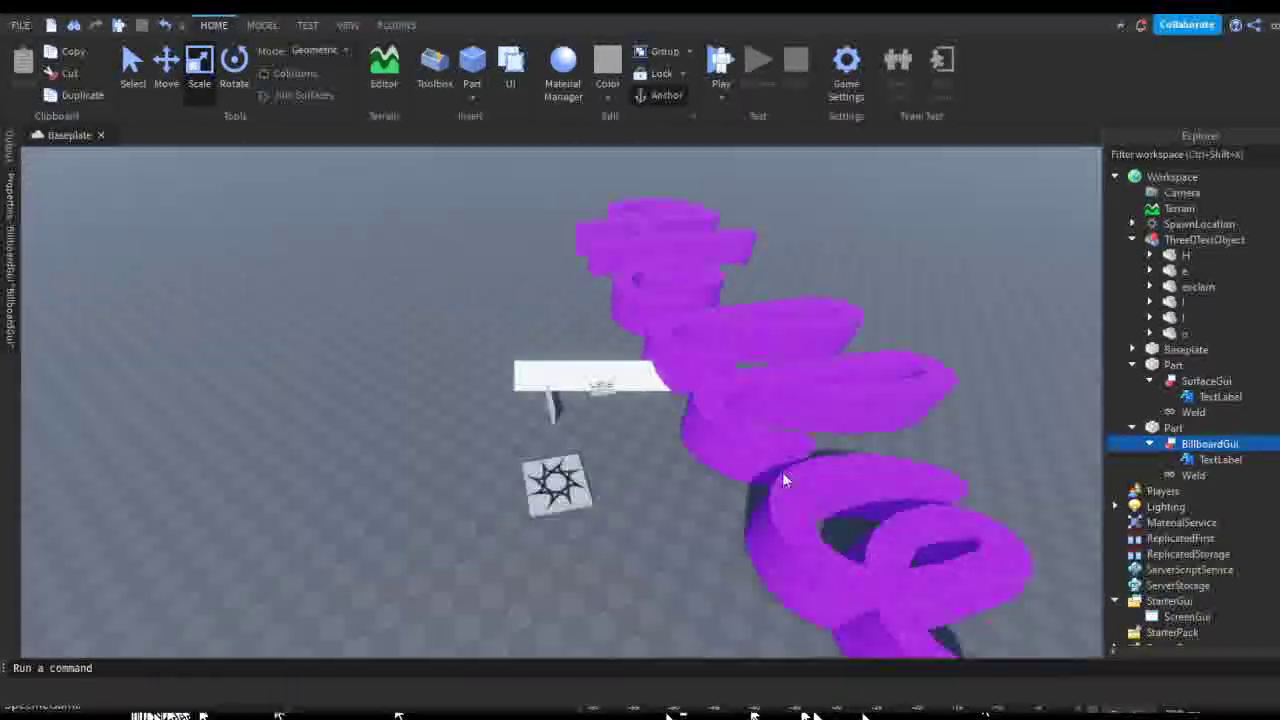
{"action": "scroll", "coordinate": [788, 471], "scroll_direction": "down", "scroll_amount": 5}
{"action": "scroll", "coordinate": [640, 455], "scroll_direction": "down", "scroll_amount": 3}
{"action": "right_click_drag", "start_coordinate": [691, 426], "coordinate": [780, 455]}
{"action": "right_click_drag", "start_coordinate": [823, 550], "coordinate": [721, 455]}
{"action": "right_click_drag", "start_coordinate": [810, 438], "coordinate": [770, 470]}
{"action": "scroll", "coordinate": [770, 470], "scroll_direction": "up", "scroll_amount": 10}
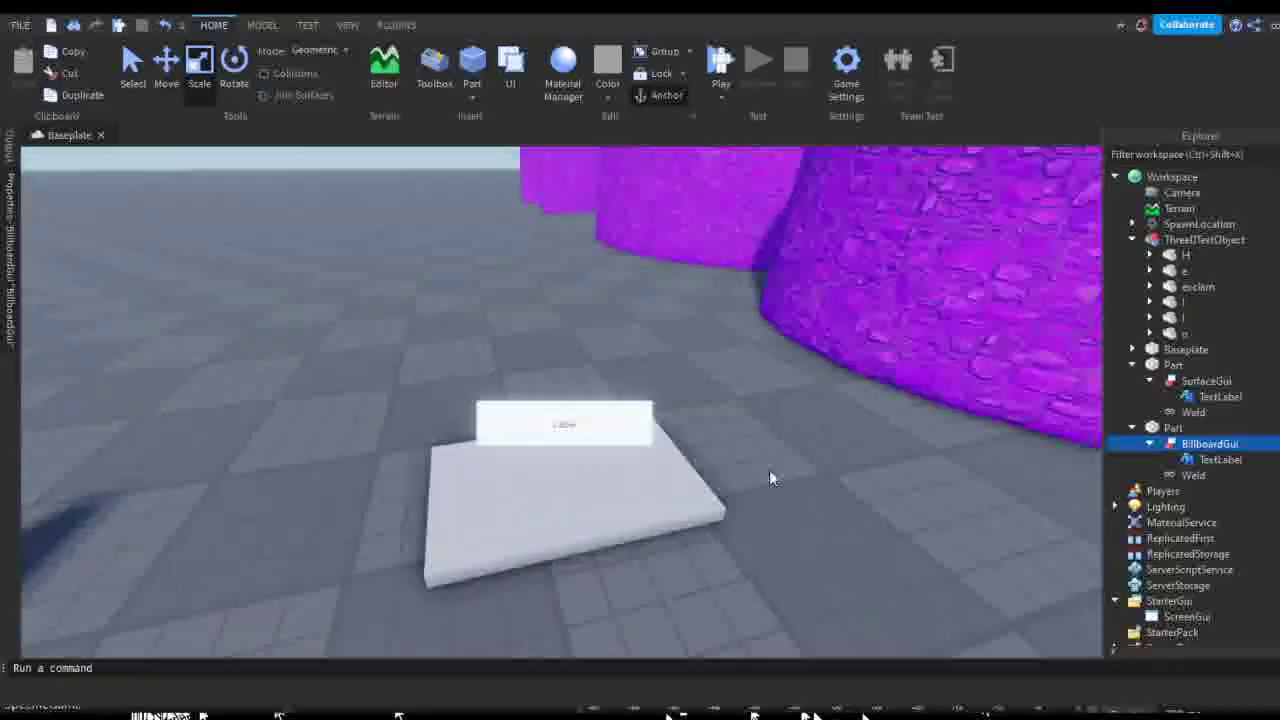
{"action": "scroll", "coordinate": [769, 478], "scroll_direction": "down", "scroll_amount": 6}
Set the BillboardGui's Size X offset to 0 and X scale to 2
{"action": "mouse_move", "coordinate": [8, 407]}
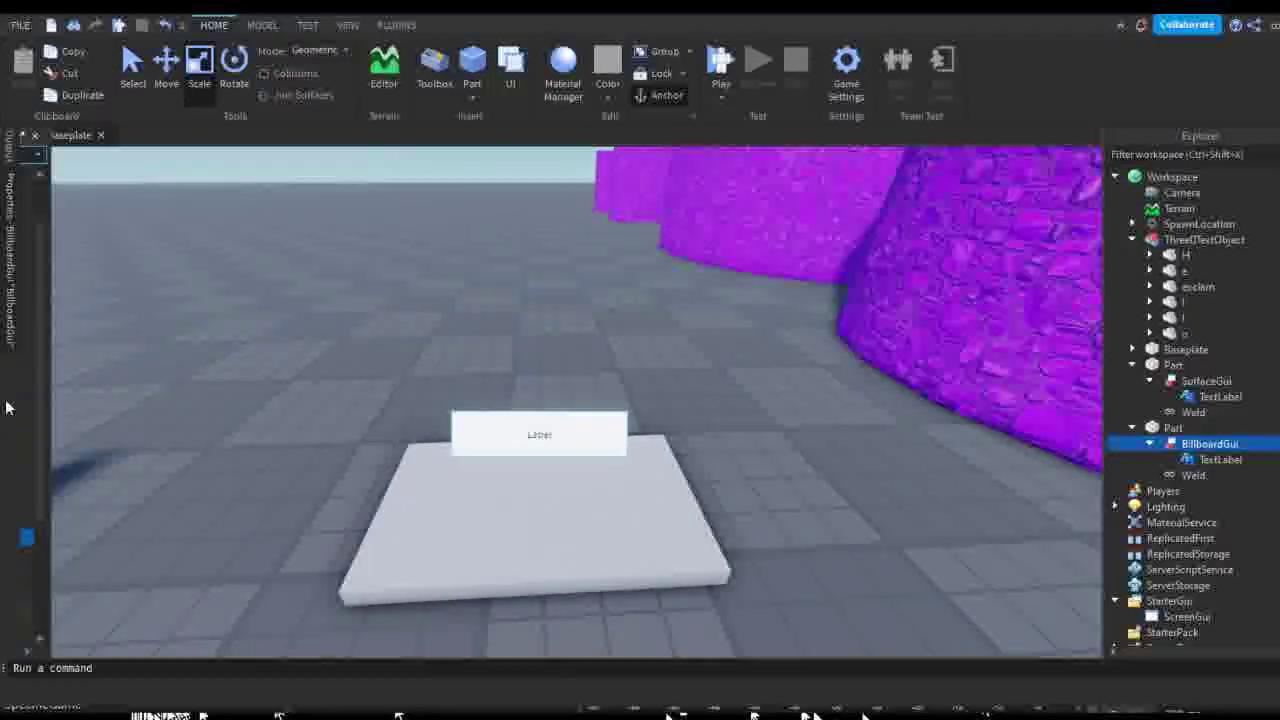
{"action": "left_click", "coordinate": [30, 501]}
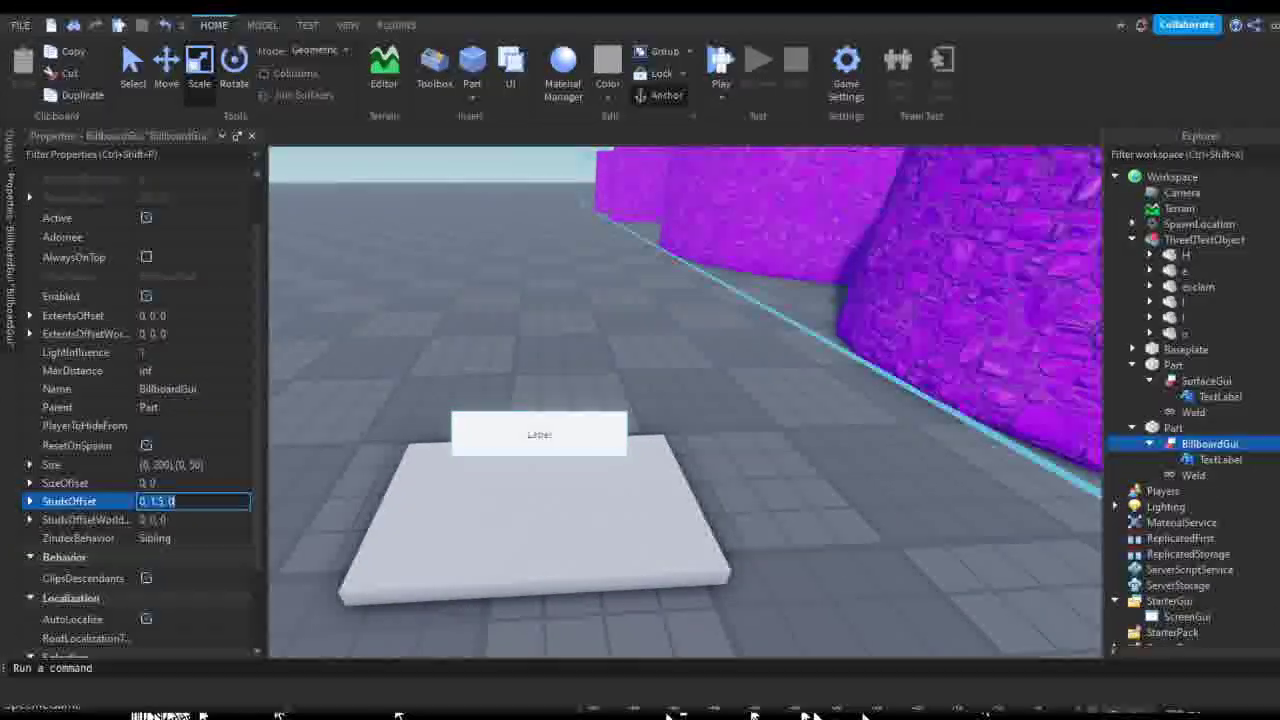
{"action": "left_click", "coordinate": [30, 465]}
{"action": "left_click", "coordinate": [47, 501]}
{"action": "left_click", "coordinate": [47, 483]}
{"action": "left_click", "coordinate": [221, 520]}
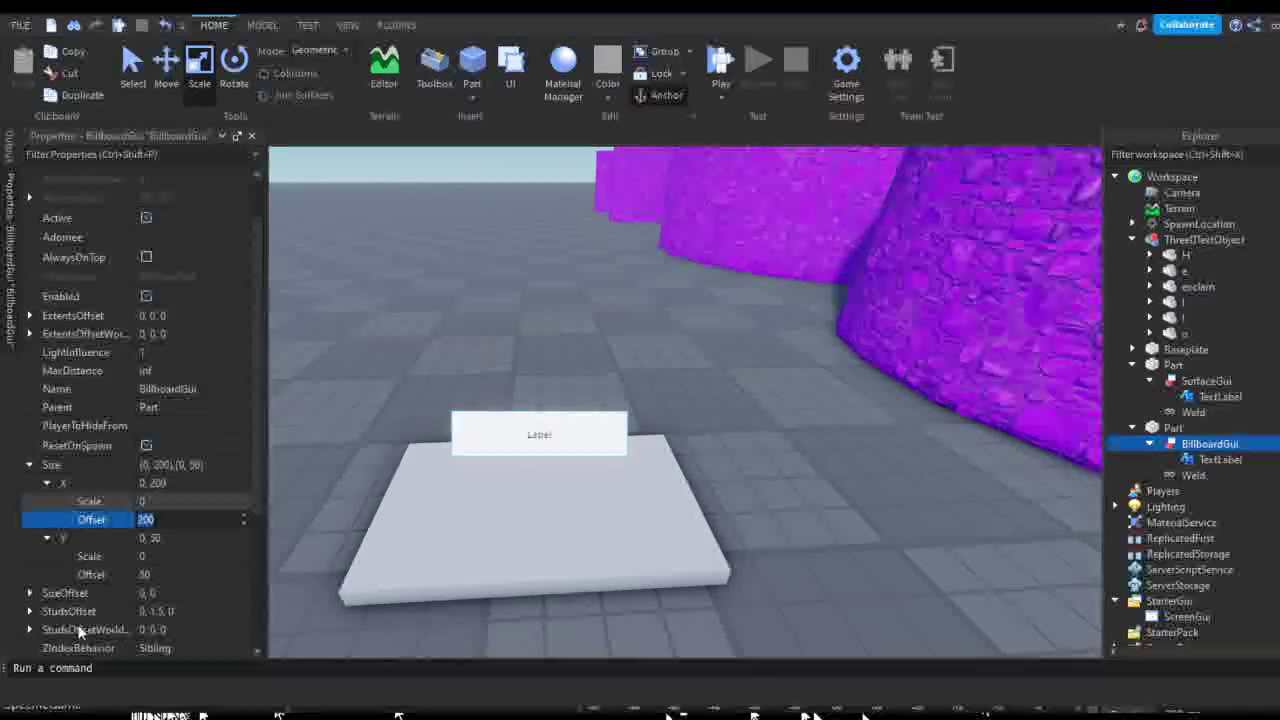
{"action": "scroll", "coordinate": [611, 591], "scroll_direction": "up", "scroll_amount": 5}
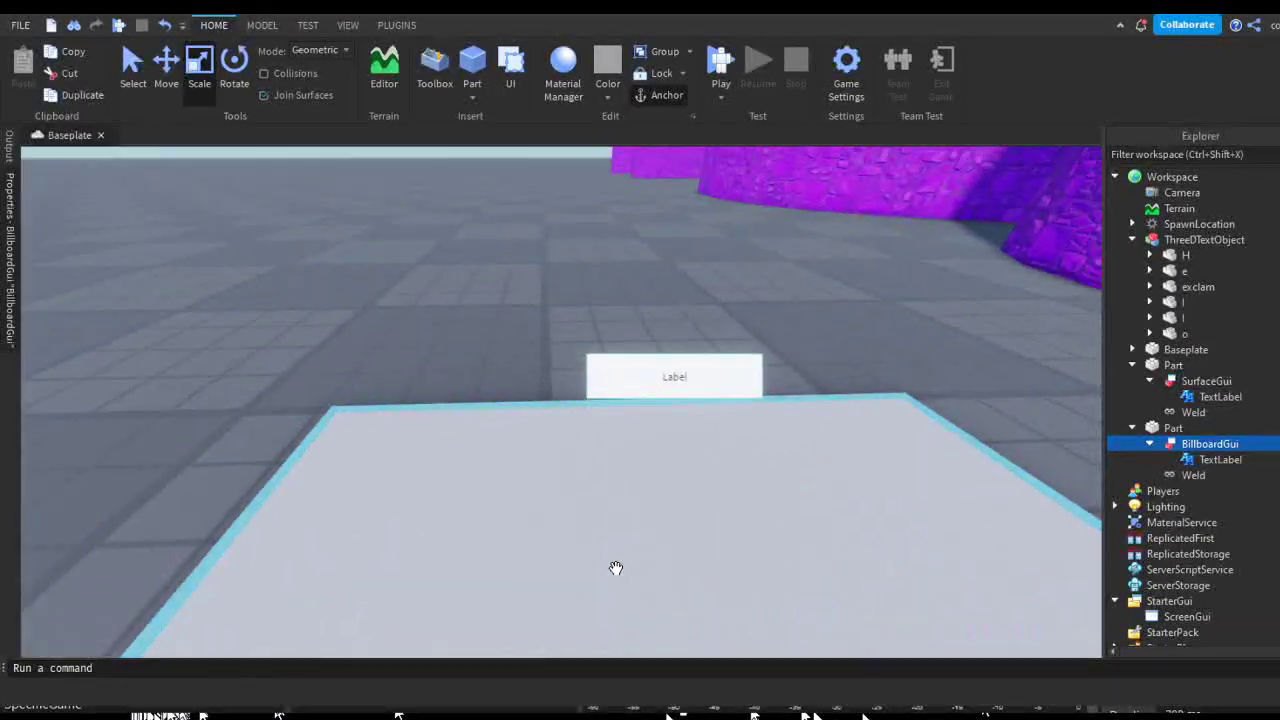
{"action": "scroll", "coordinate": [310, 445], "scroll_direction": "down", "scroll_amount": 2}
{"action": "left_click", "coordinate": [9, 338]}
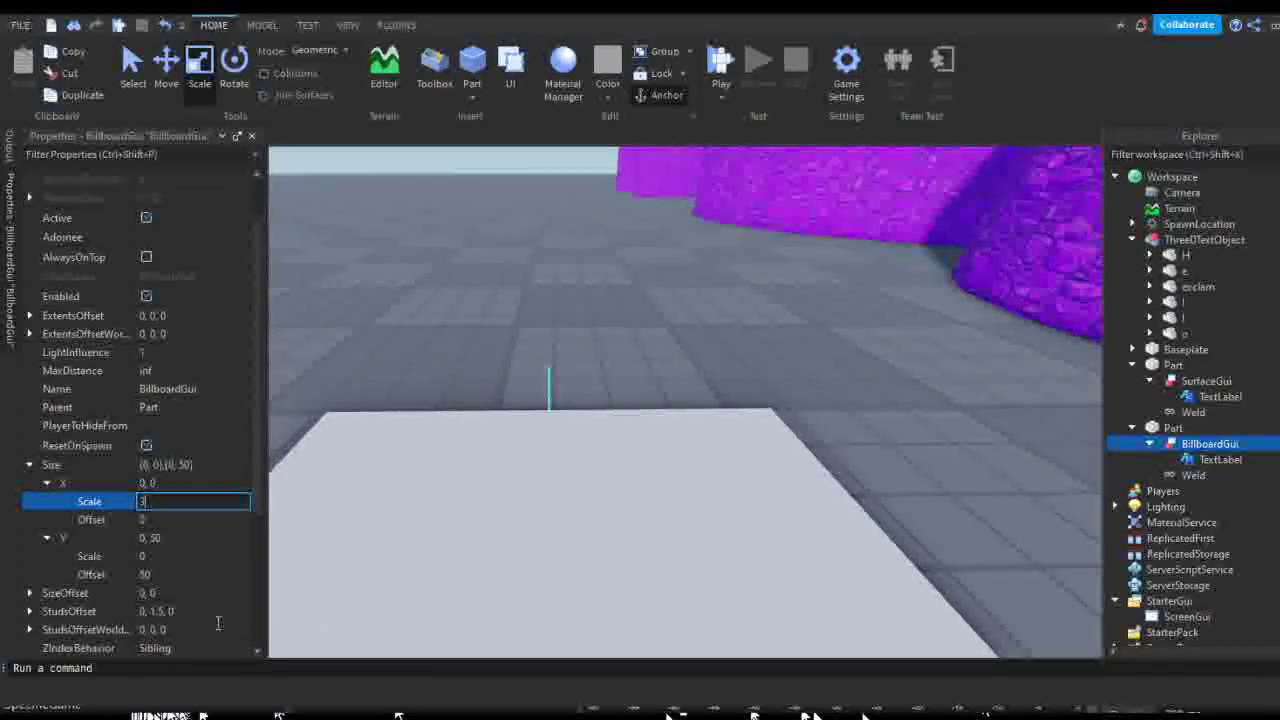
{"action": "type", "text": "2"}
{"action": "key", "text": "Return"}
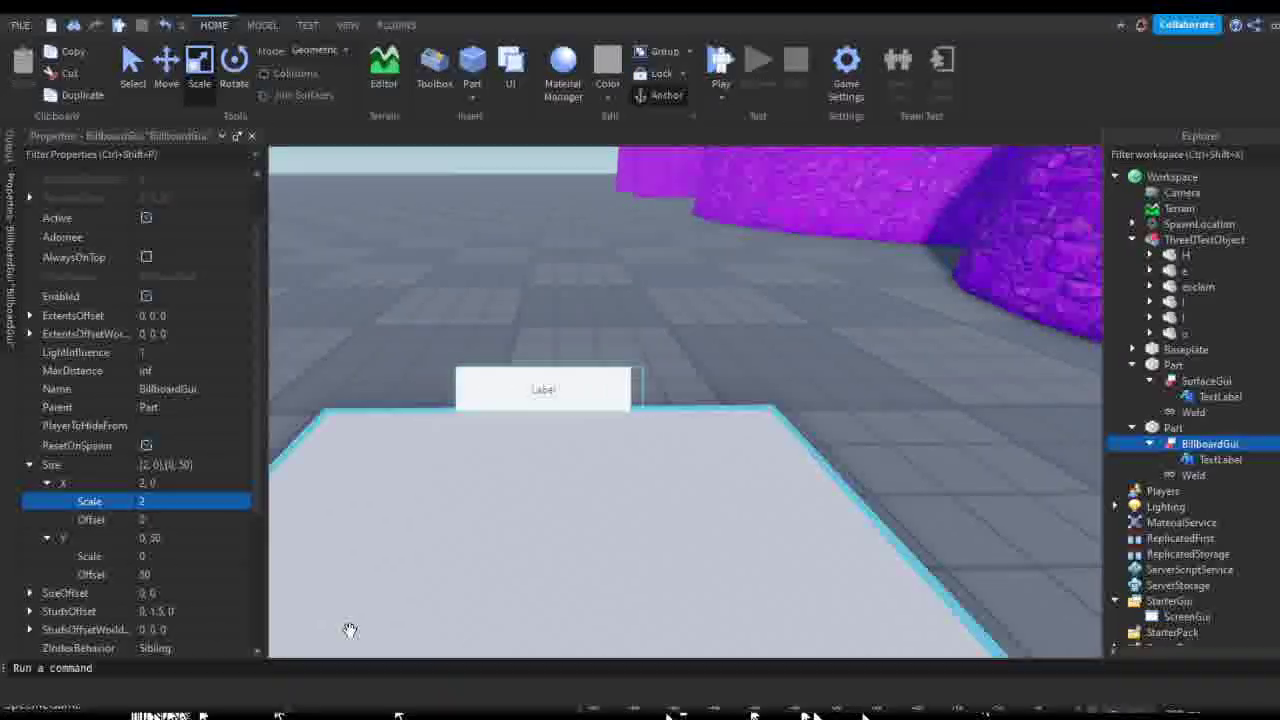
Set the BillboardGui's Size X scale to 3, Y offset to 0 and Y scale to 1
{"action": "scroll", "coordinate": [430, 640], "scroll_direction": "up", "scroll_amount": 3}
{"action": "right_click_drag", "start_coordinate": [531, 655], "coordinate": [557, 650]}
{"action": "scroll", "coordinate": [555, 650], "scroll_direction": "down", "scroll_amount": 4}
{"action": "scroll", "coordinate": [510, 600], "scroll_direction": "up", "scroll_amount": 2}
{"action": "scroll", "coordinate": [483, 574], "scroll_direction": "down", "scroll_amount": 2}
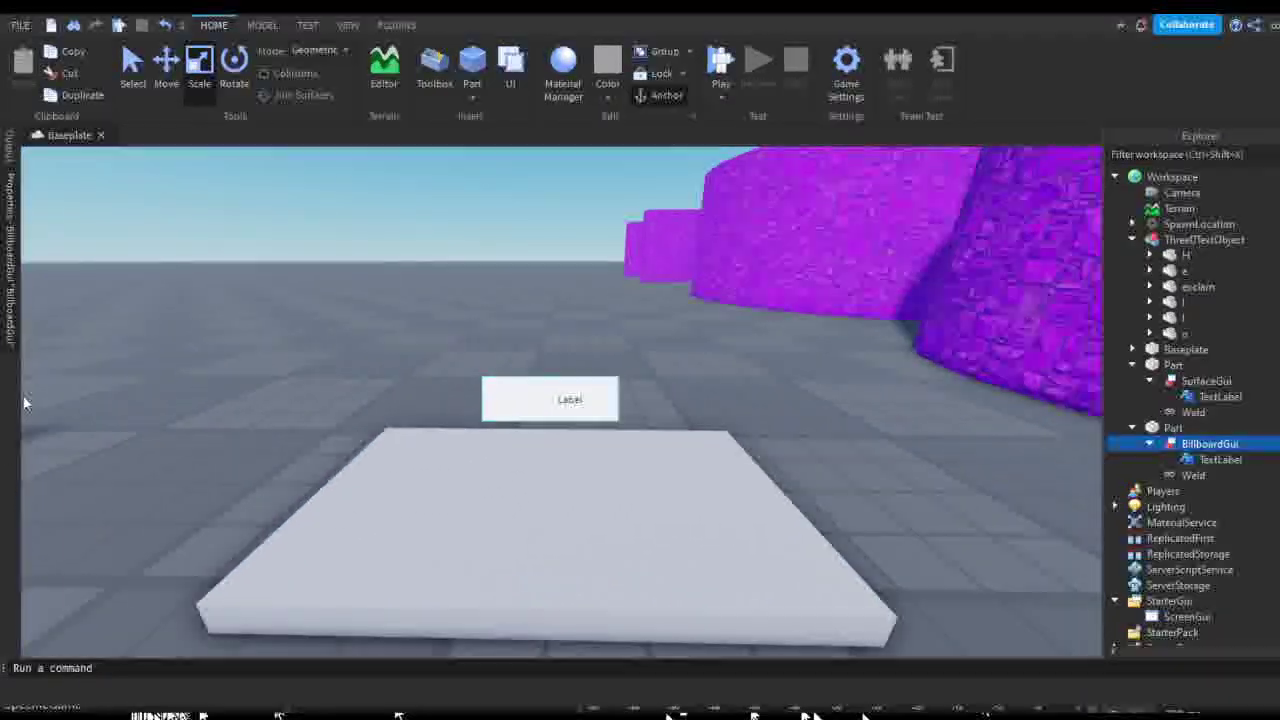
{"action": "left_click", "coordinate": [11, 335]}
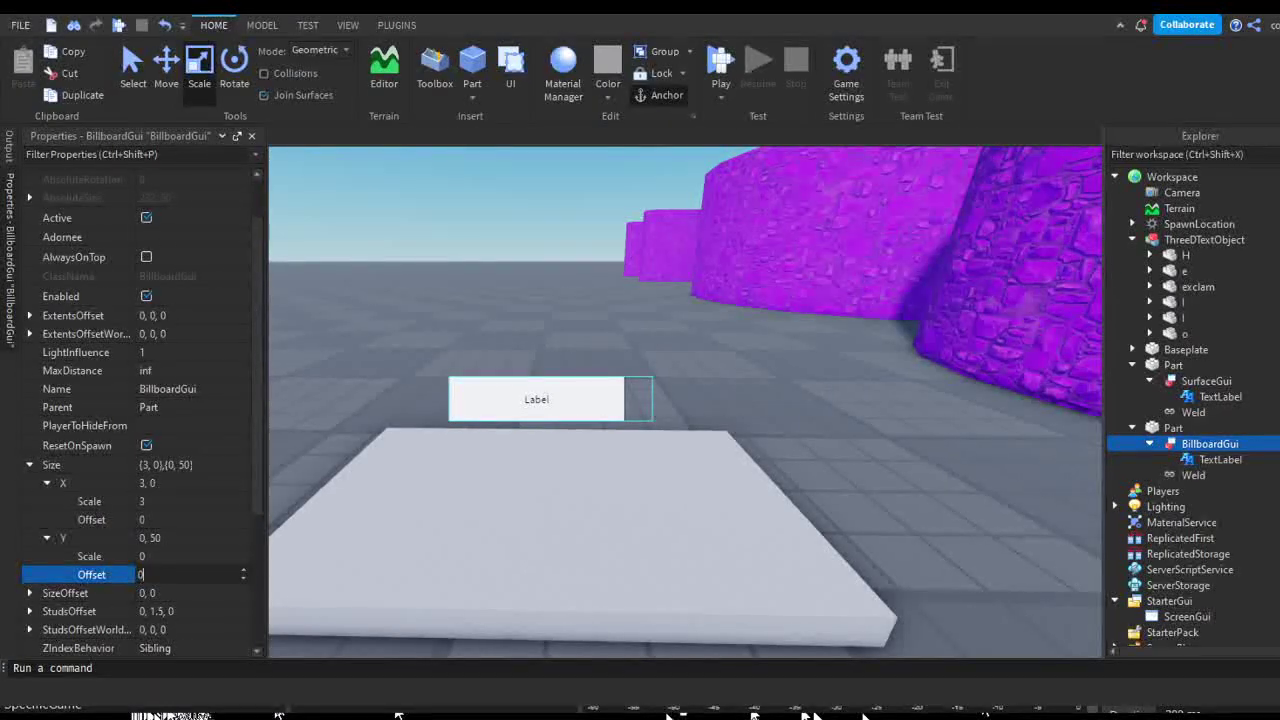
{"action": "left_click", "coordinate": [205, 556]}
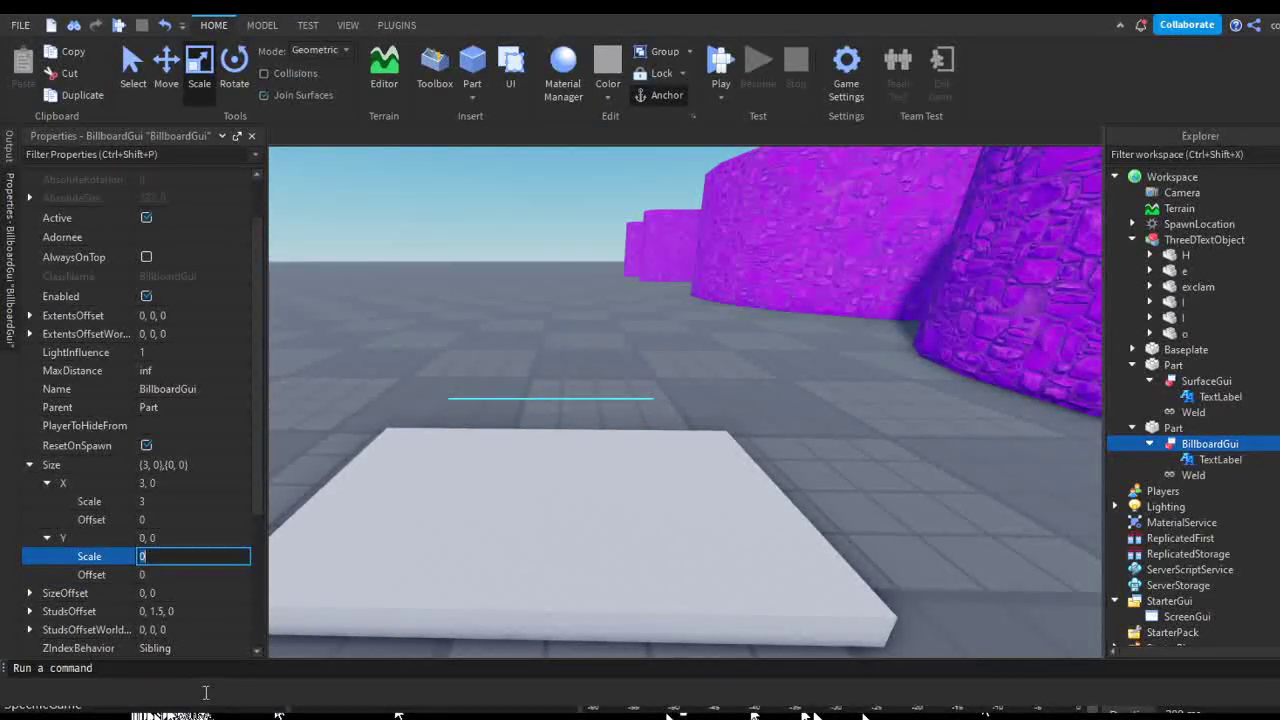
{"action": "type", "text": "1"}
{"action": "key", "text": "Return"}
Examine how the scale-sized billboard and its label behave from different angles and distances
{"action": "key", "text": "s"}
{"action": "right_click_drag", "start_coordinate": [492, 581], "coordinate": [518, 578]}
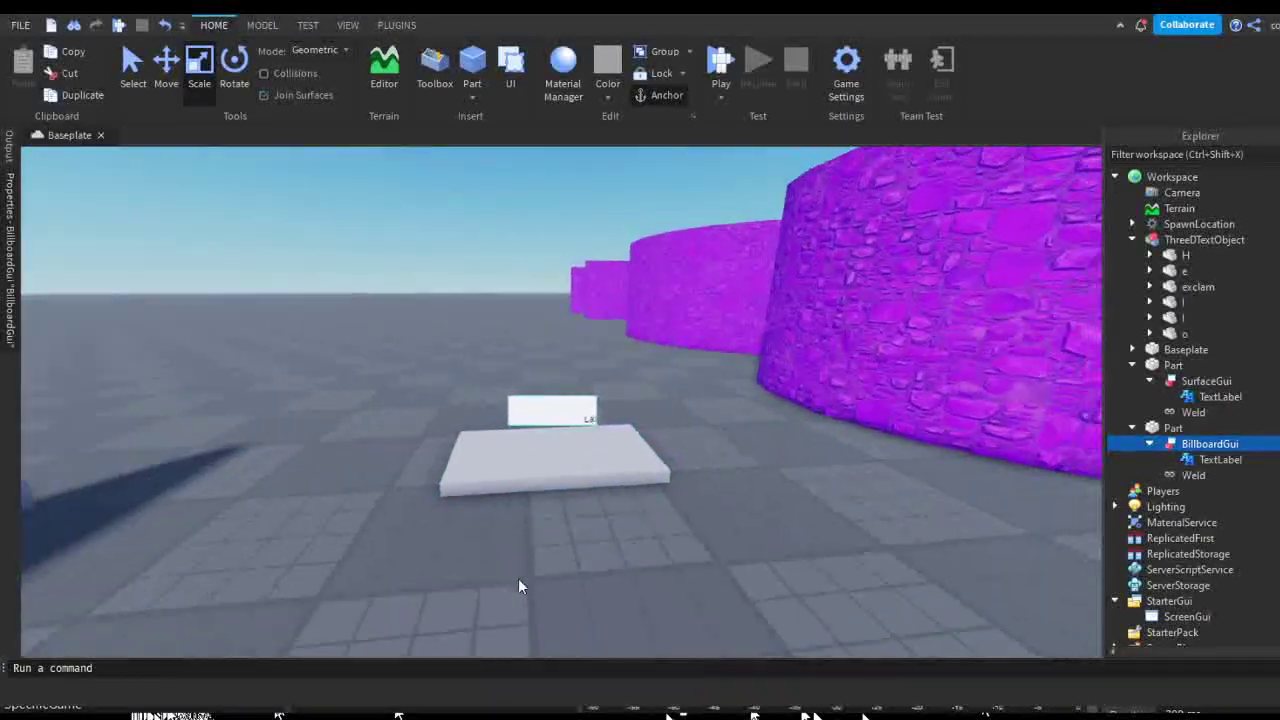
{"action": "key", "text": "a"}
{"action": "right_click_drag", "start_coordinate": [822, 521], "coordinate": [749, 464]}
{"action": "key", "text": "s"}
{"action": "key", "text": "w"}
{"action": "key", "text": "w"}
{"action": "key", "text": "s"}
{"action": "key", "text": "w"}
{"action": "key", "text": "s"}
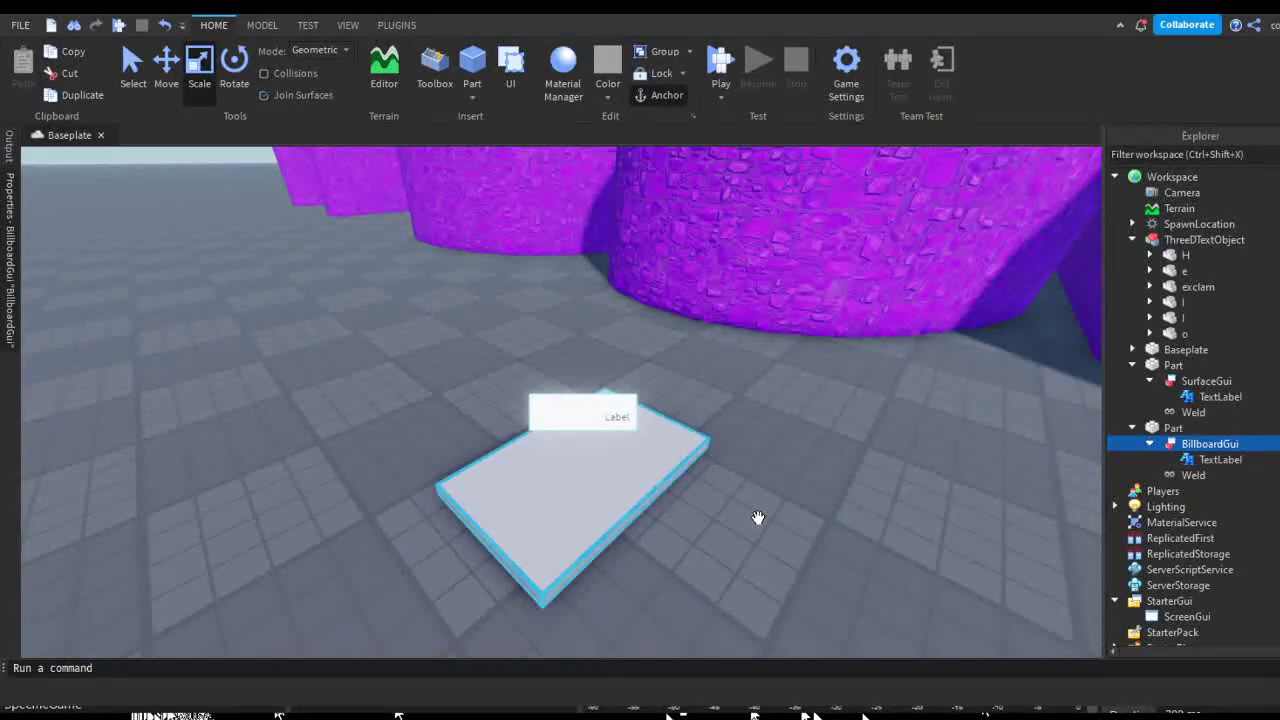
Set the billboard TextLabel's Size to {1, 0},{1, 0} so it fills the BillboardGui
{"action": "key", "text": "w"}
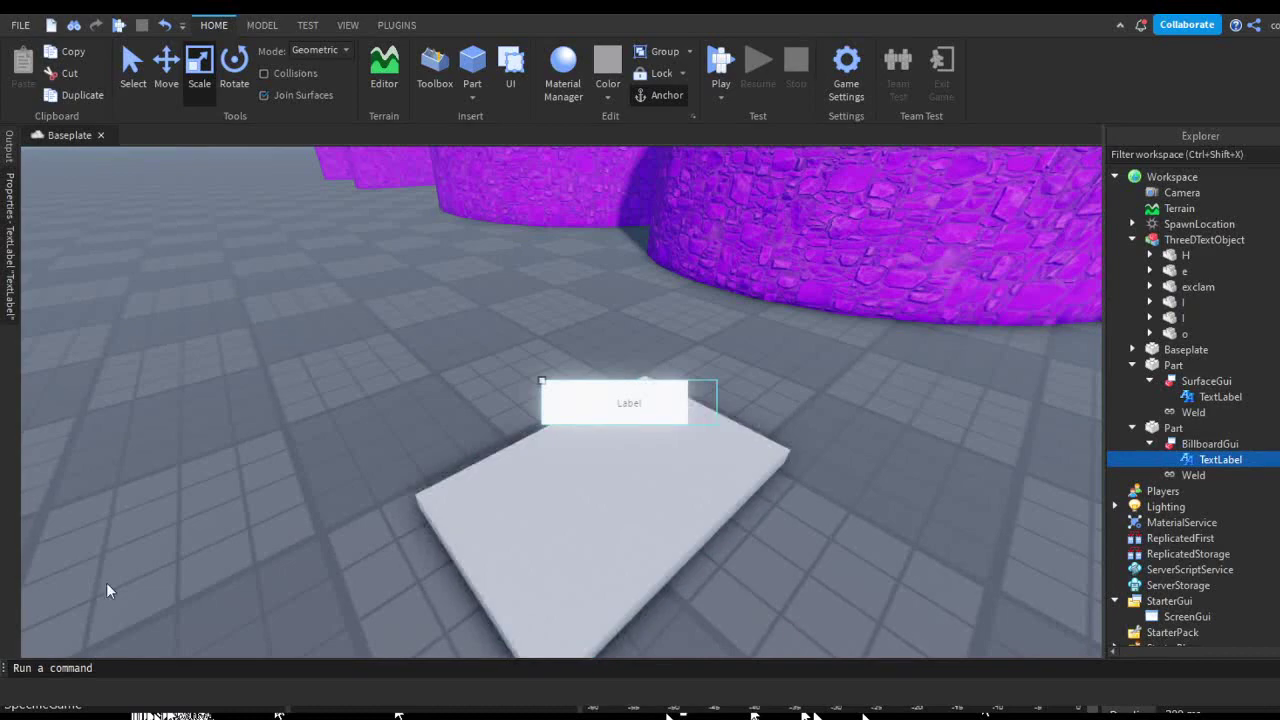
{"action": "left_click", "coordinate": [10, 299]}
{"action": "scroll", "coordinate": [120, 490], "scroll_direction": "down", "scroll_amount": 1}
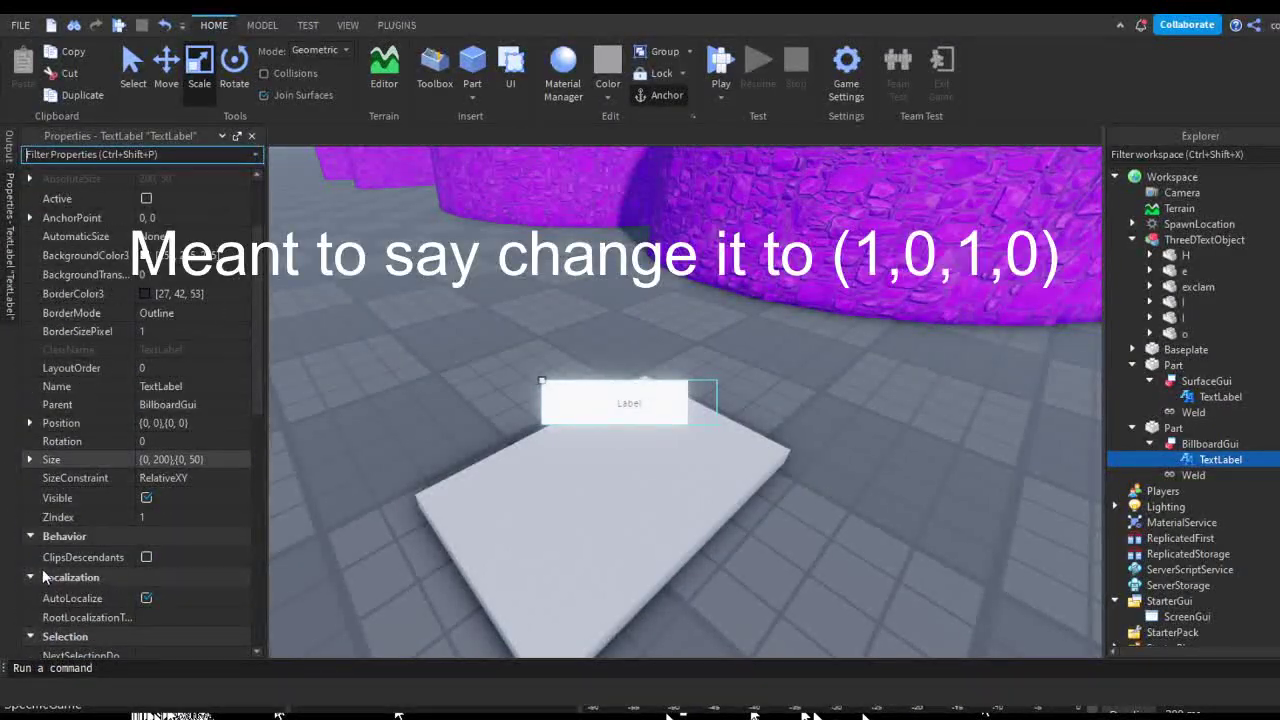
{"action": "left_click", "coordinate": [30, 459]}
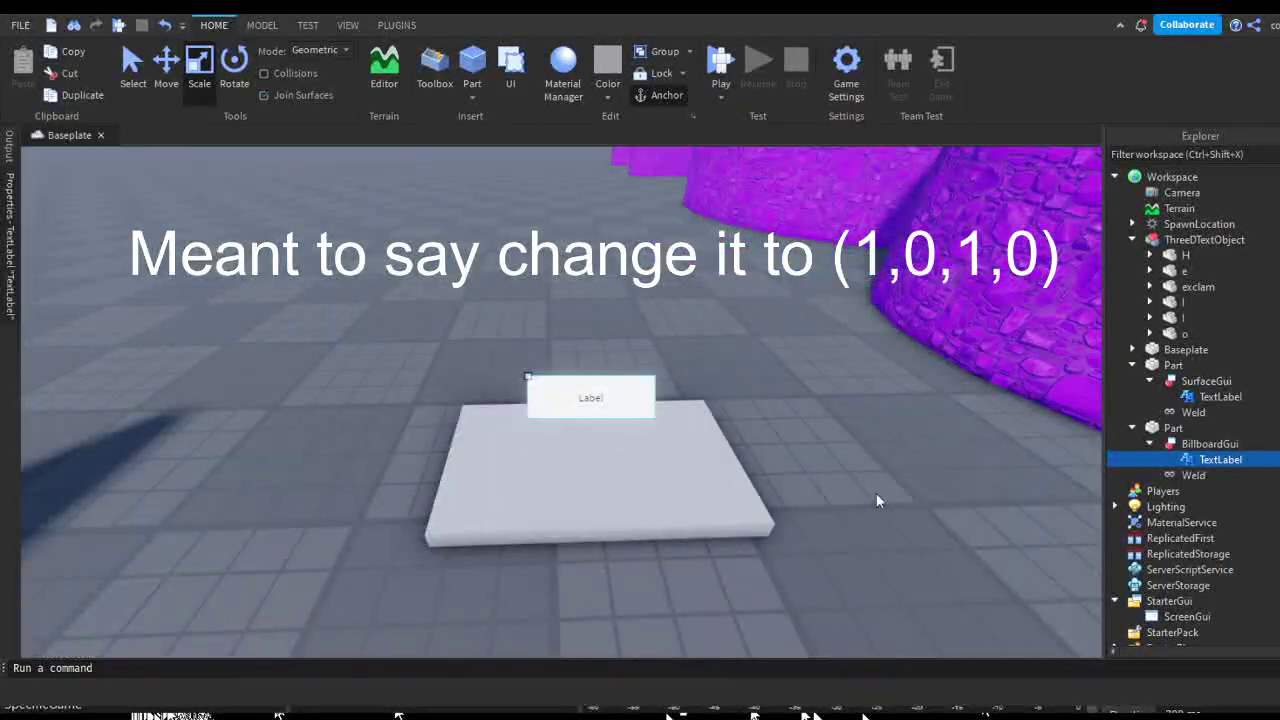
Check how the billboard label scales with the slab when viewed up close and from far away
{"action": "scroll", "coordinate": [808, 473], "scroll_direction": "up", "scroll_amount": 4}
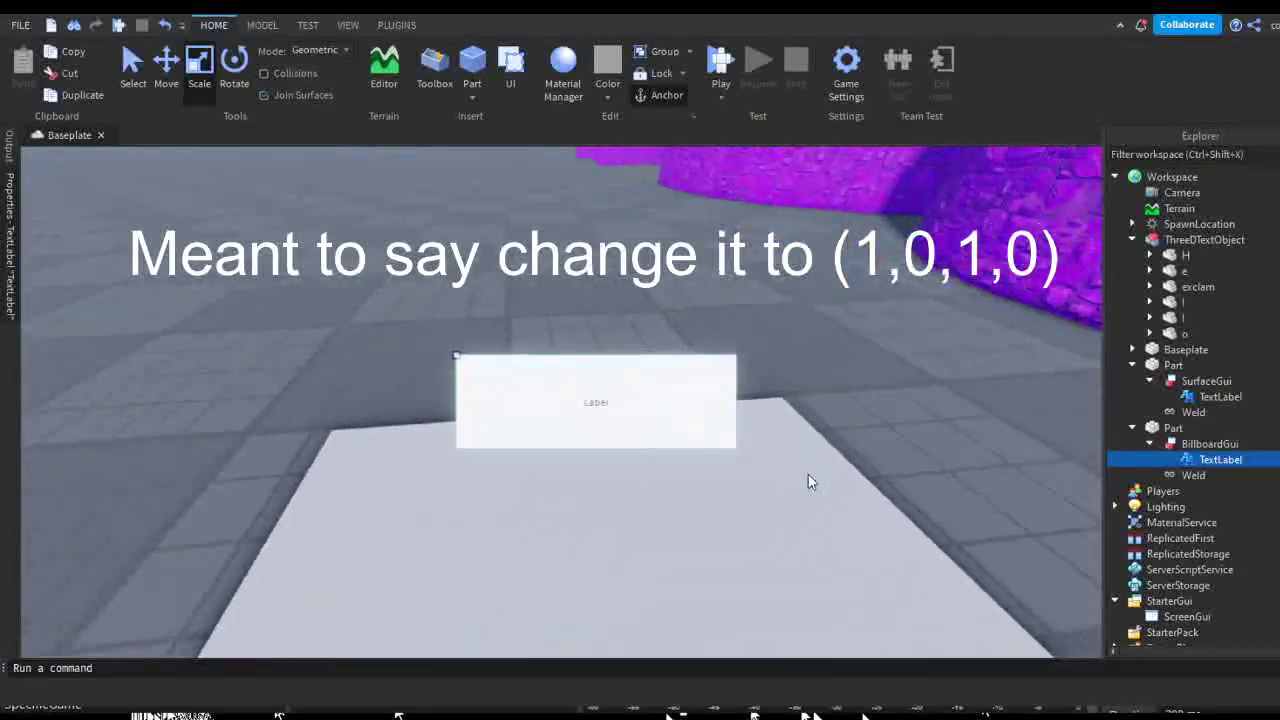
{"action": "scroll", "coordinate": [808, 473], "scroll_direction": "down", "scroll_amount": 6}
{"action": "scroll", "coordinate": [812, 477], "scroll_direction": "down", "scroll_amount": 6}
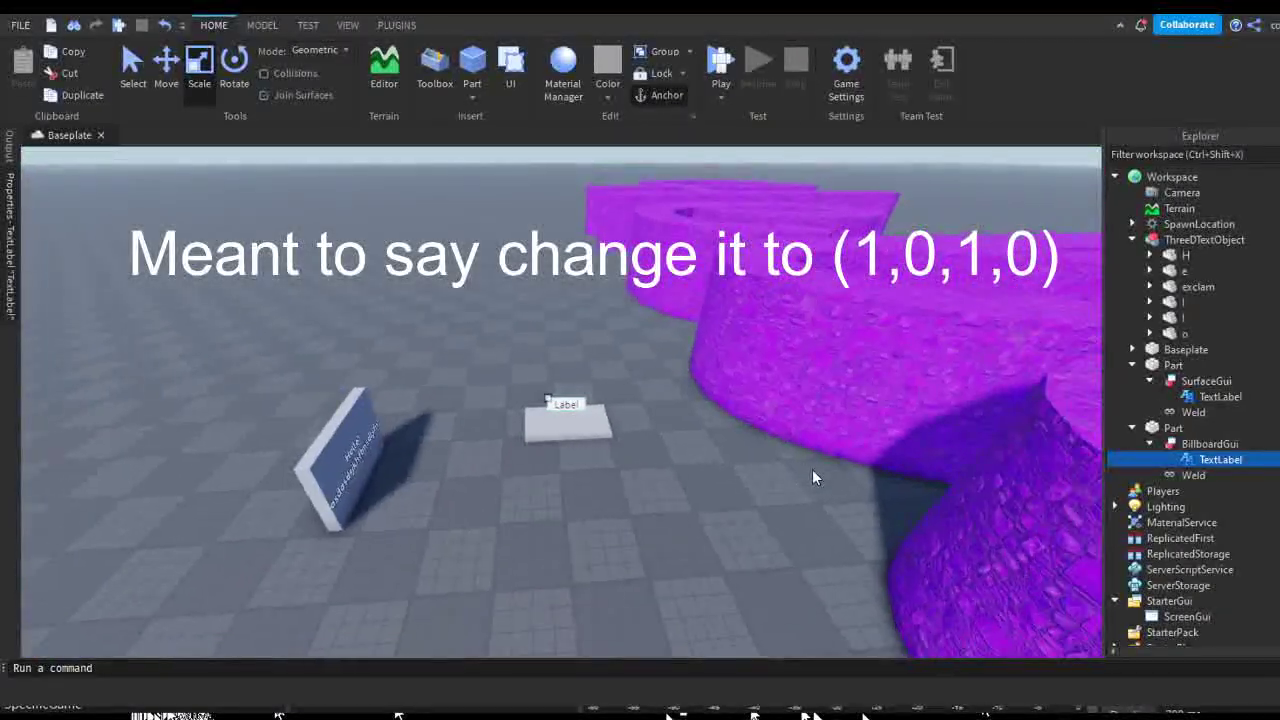
{"action": "scroll", "coordinate": [790, 465], "scroll_direction": "up", "scroll_amount": 6}
{"action": "scroll", "coordinate": [777, 565], "scroll_direction": "down", "scroll_amount": 4}
{"action": "scroll", "coordinate": [701, 537], "scroll_direction": "up", "scroll_amount": 5}
{"action": "scroll", "coordinate": [701, 537], "scroll_direction": "down", "scroll_amount": 3}
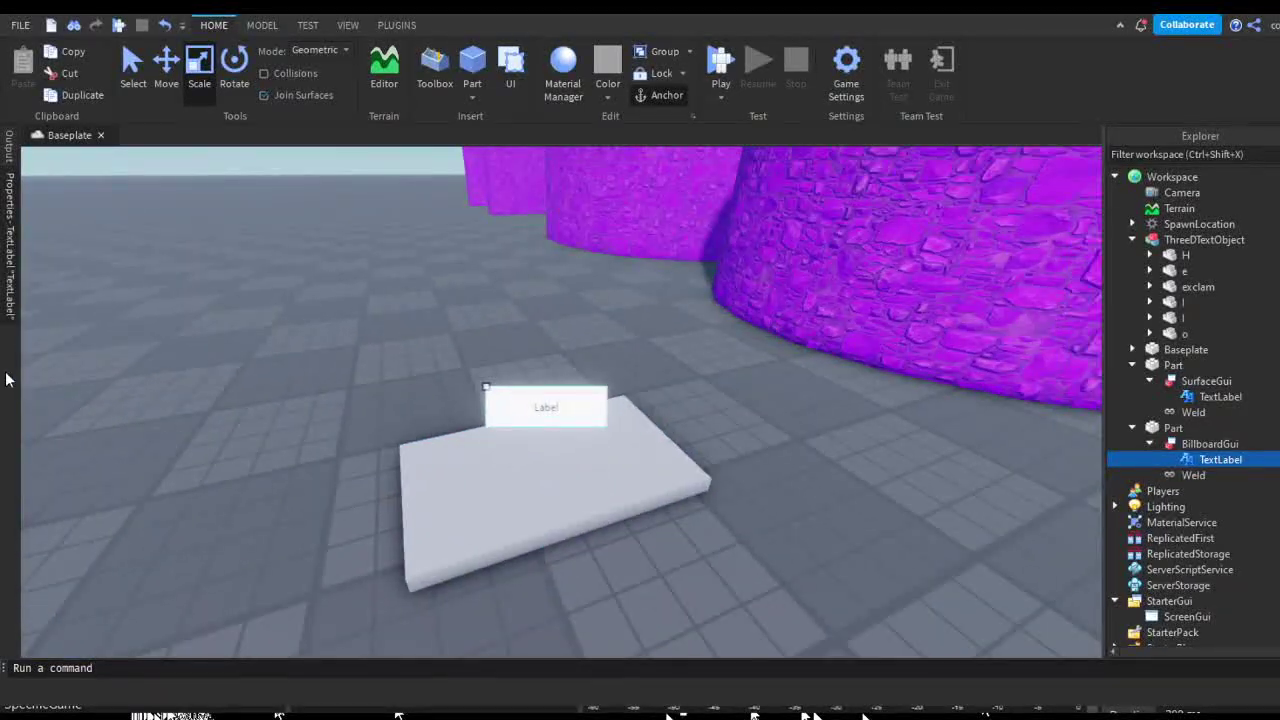
Turn on TextScaled for the billboard's TextLabel
{"action": "left_click", "coordinate": [9, 240]}
{"action": "scroll", "coordinate": [184, 596], "scroll_direction": "down", "scroll_amount": 5}
{"action": "scroll", "coordinate": [194, 606], "scroll_direction": "down", "scroll_amount": 4}
{"action": "left_click", "coordinate": [146, 423]}
{"action": "right_click_drag", "start_coordinate": [781, 512], "coordinate": [780, 512]}
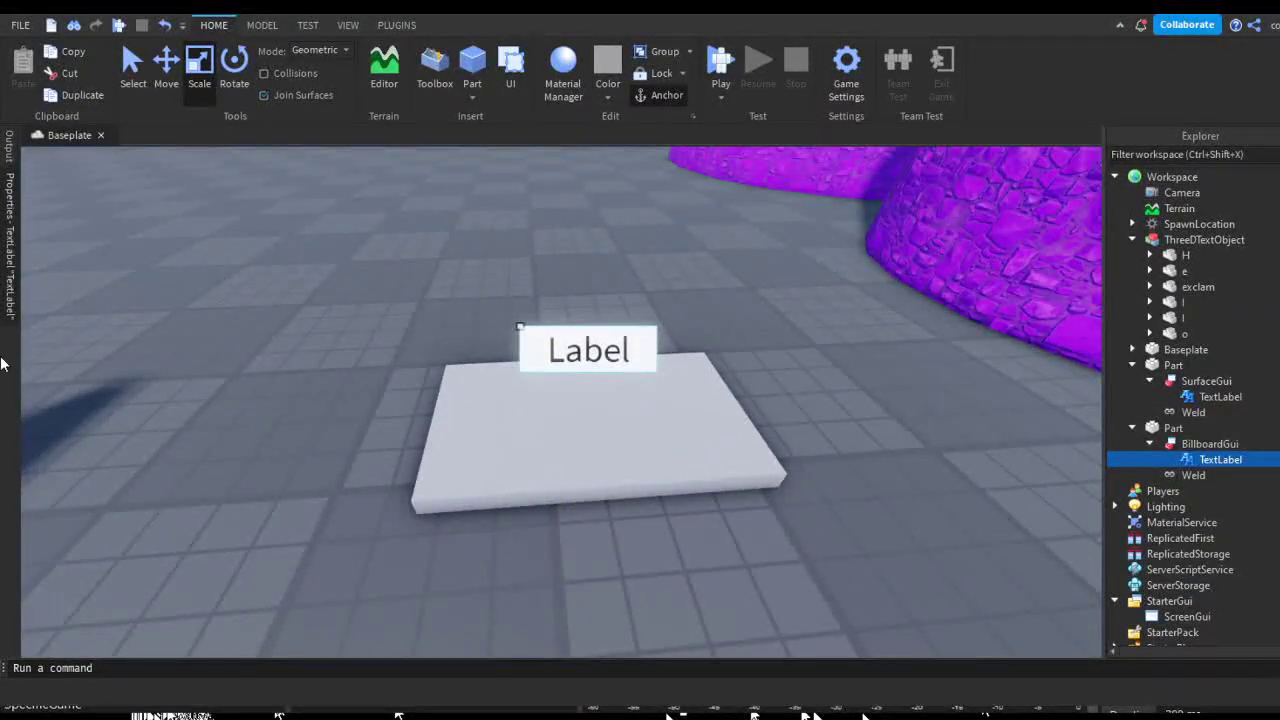
Change the billboard label's font to Fredoka One
{"action": "left_click", "coordinate": [4, 300]}
{"action": "scroll", "coordinate": [150, 450], "scroll_direction": "up", "scroll_amount": 3}
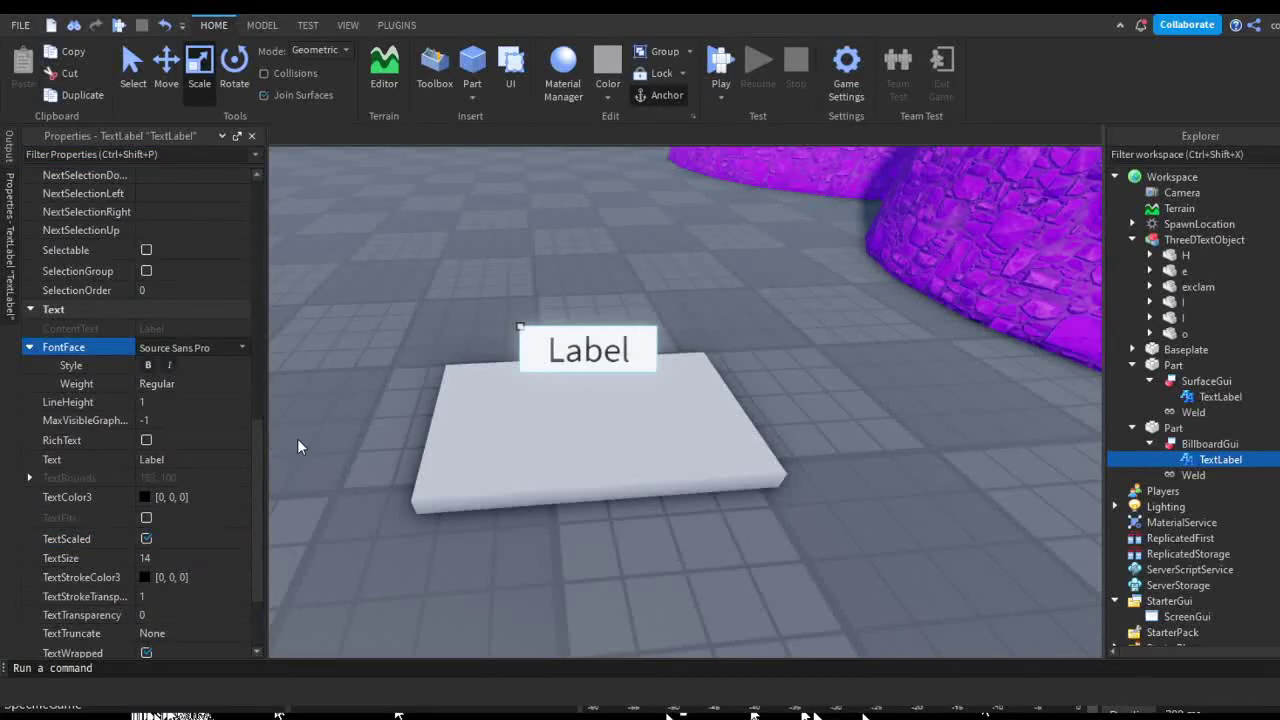
{"action": "left_click", "coordinate": [218, 614]}
Try "Hello!" as the billboard label's text and replace it with "Shop"
{"action": "left_click", "coordinate": [152, 460]}
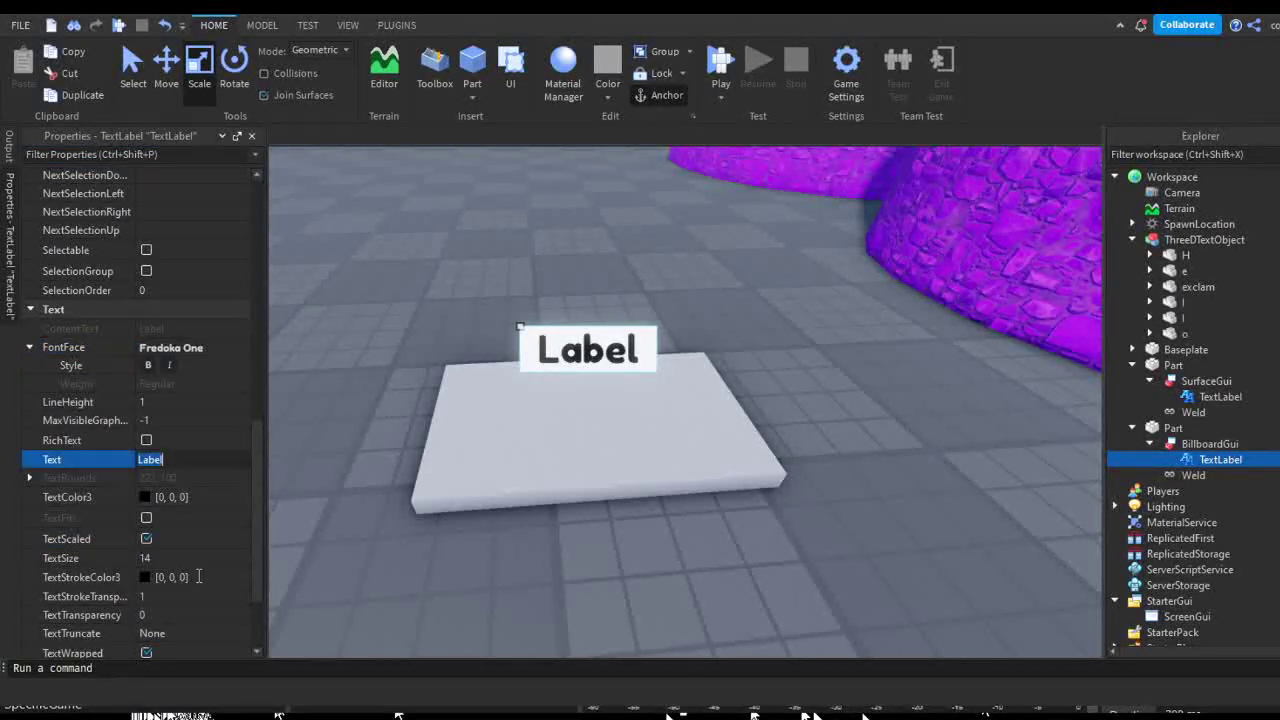
{"action": "type", "text": "Hello!"}
{"action": "key", "text": "Return"}
{"action": "key", "text": "ctrl+a"}
{"action": "type", "text": "Shop"}
{"action": "key", "text": "Return"}
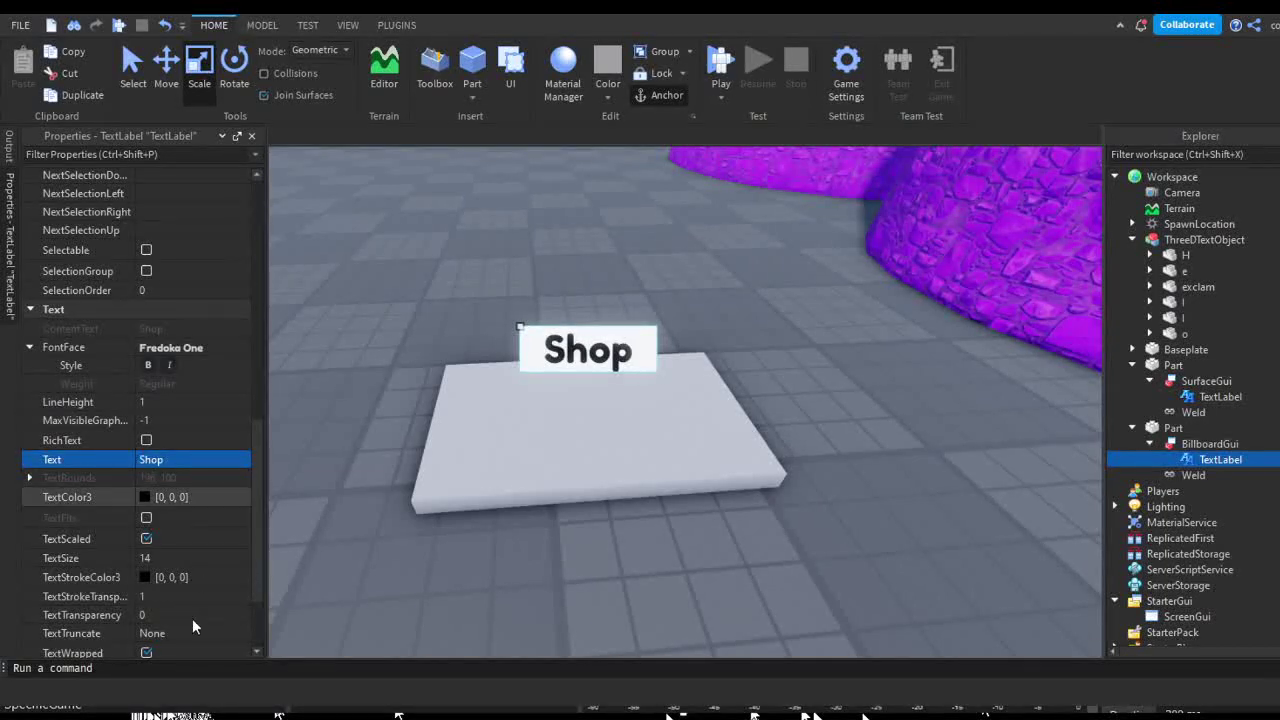
Set the Shop label's text color to green (83, 255, 44) and its text stroke transparency to 0
{"action": "left_click", "coordinate": [190, 497]}
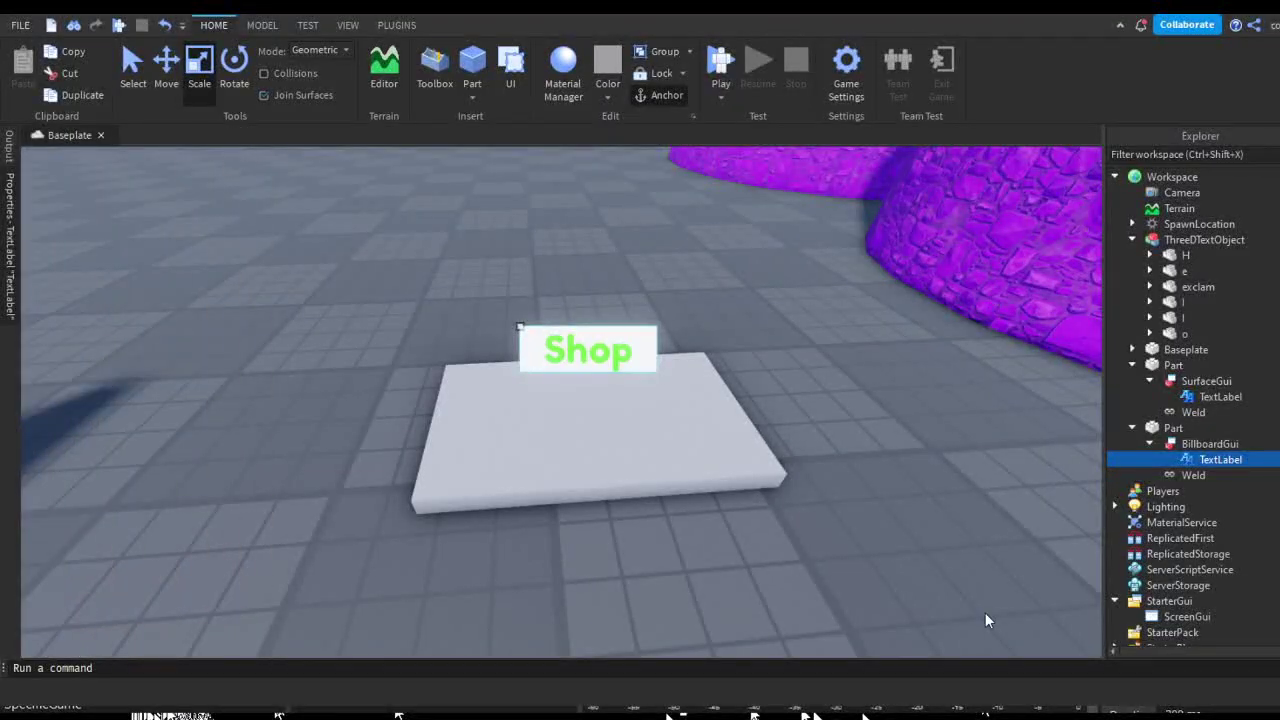
{"action": "left_click", "coordinate": [10, 250]}
{"action": "scroll", "coordinate": [49, 584], "scroll_direction": "down", "scroll_amount": 1}
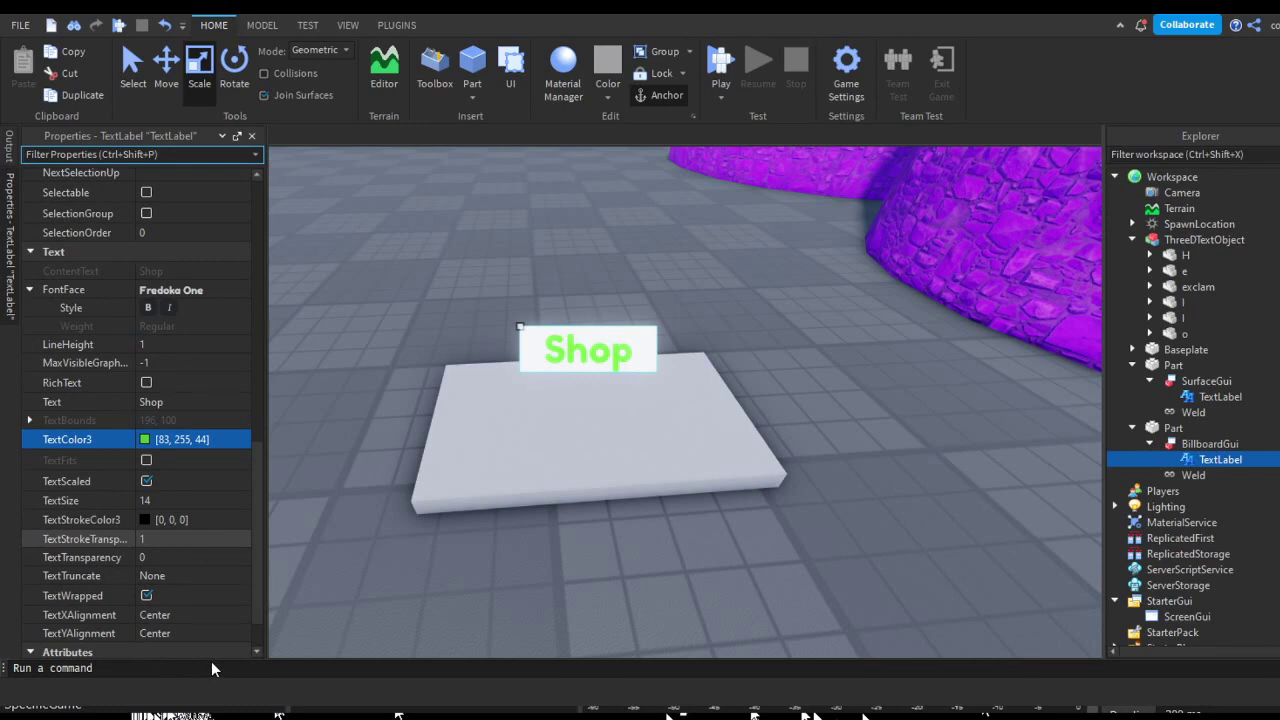
{"action": "left_click", "coordinate": [165, 519]}
{"action": "left_click", "coordinate": [165, 538]}
{"action": "type", "text": "0"}
{"action": "key", "text": "Return"}
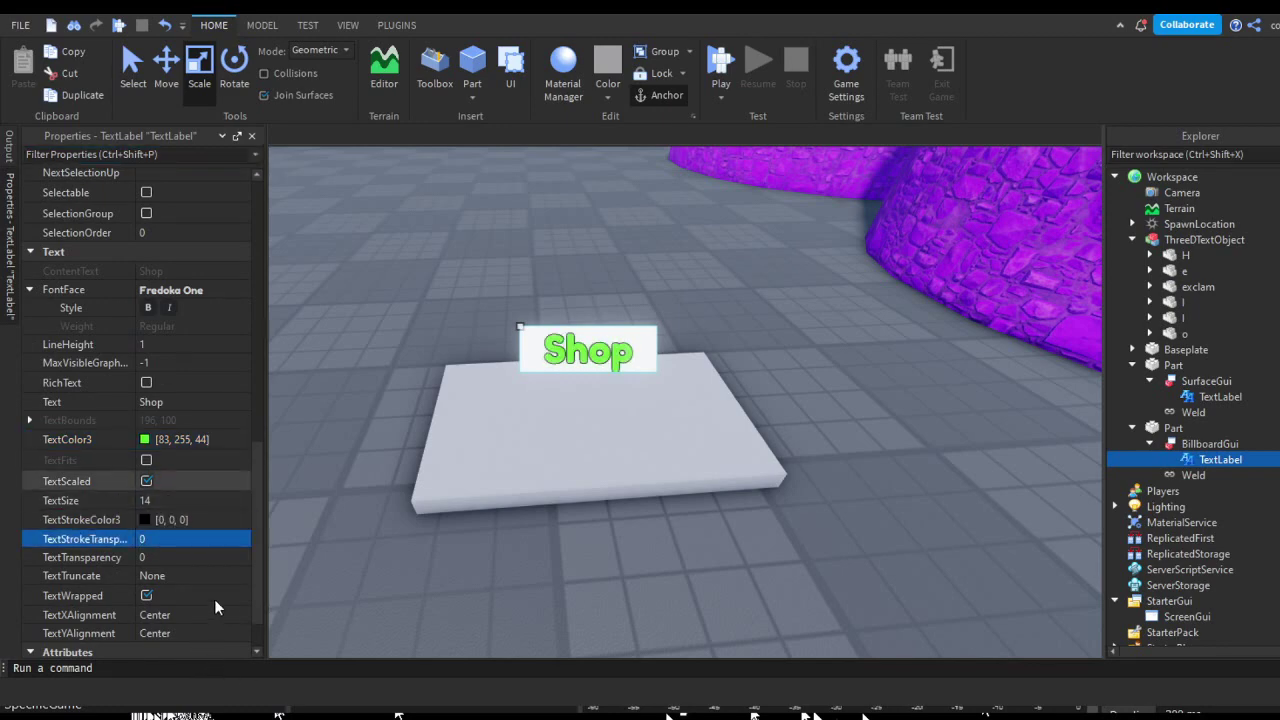
Set the Shop label's background transparency to 1
{"action": "scroll", "coordinate": [190, 480], "scroll_direction": "up", "scroll_amount": 10}
{"action": "left_click", "coordinate": [188, 389]}
{"action": "type", "text": "1"}
{"action": "key", "text": "Return"}
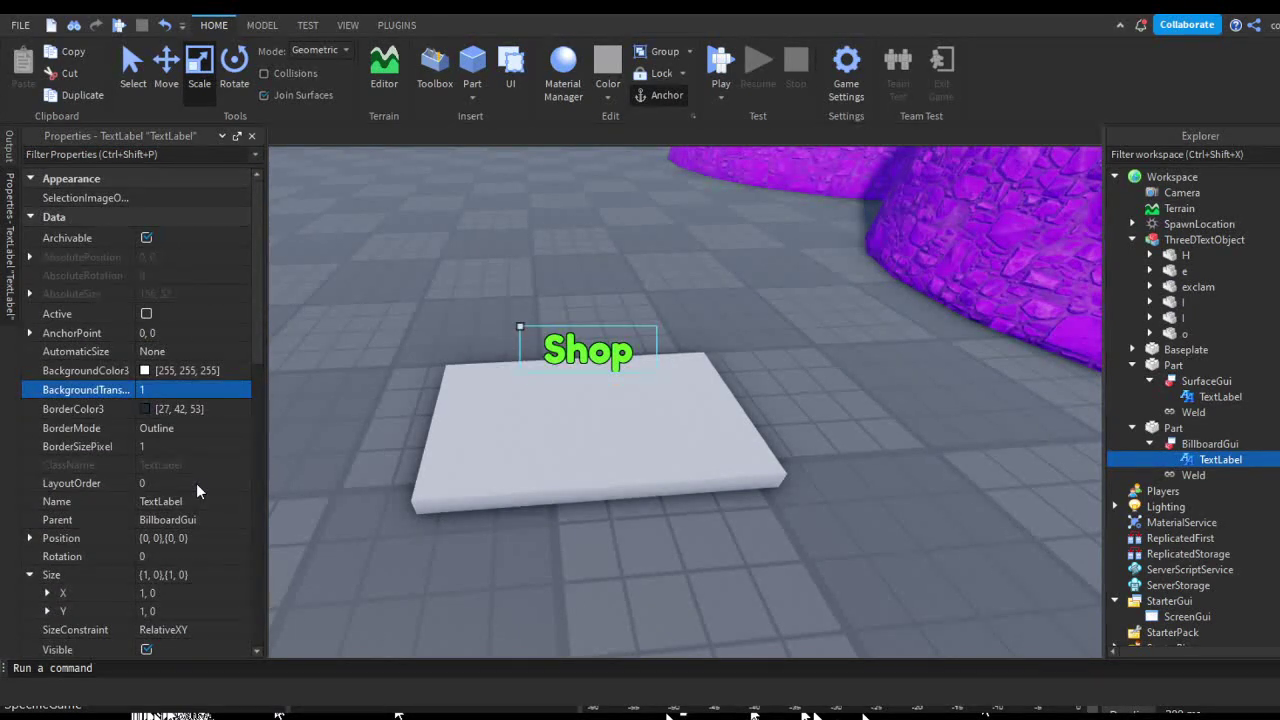
{"action": "left_click", "coordinate": [960, 590]}
{"action": "key", "text": "w"}
{"action": "right_click_drag", "start_coordinate": [995, 630], "coordinate": [943, 541]}
{"action": "key", "text": "s"}
Duplicate the Shop TextLabel twice inside the BillboardGui and select the middle one
{"action": "left_click", "coordinate": [1220, 459]}
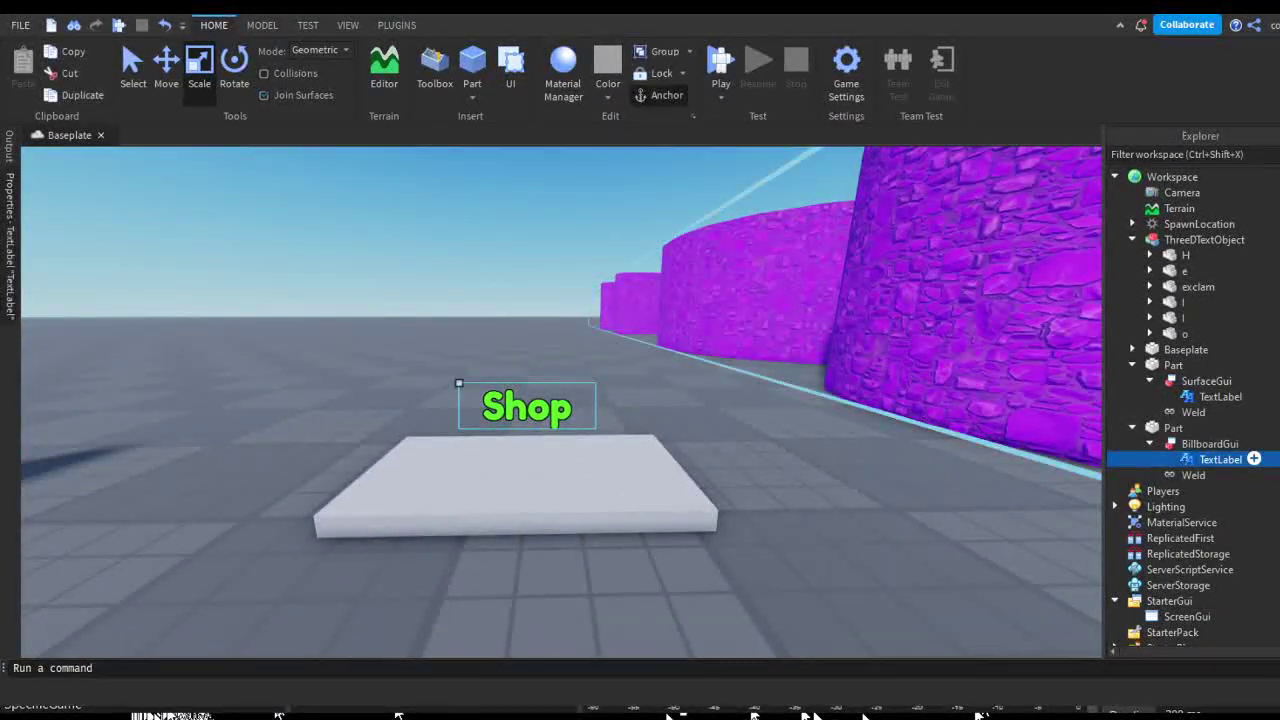
{"action": "key", "text": "ctrl+d"}
{"action": "key", "text": "ctrl+d"}
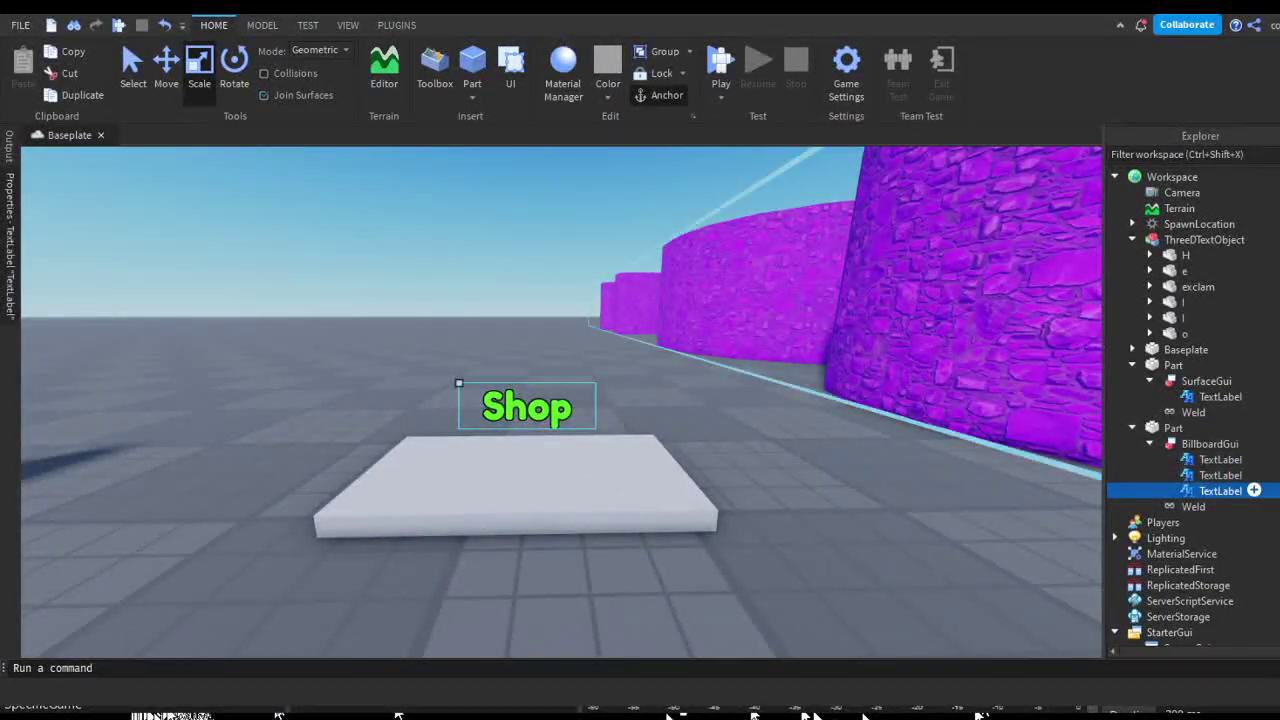
{"action": "key", "text": "w"}
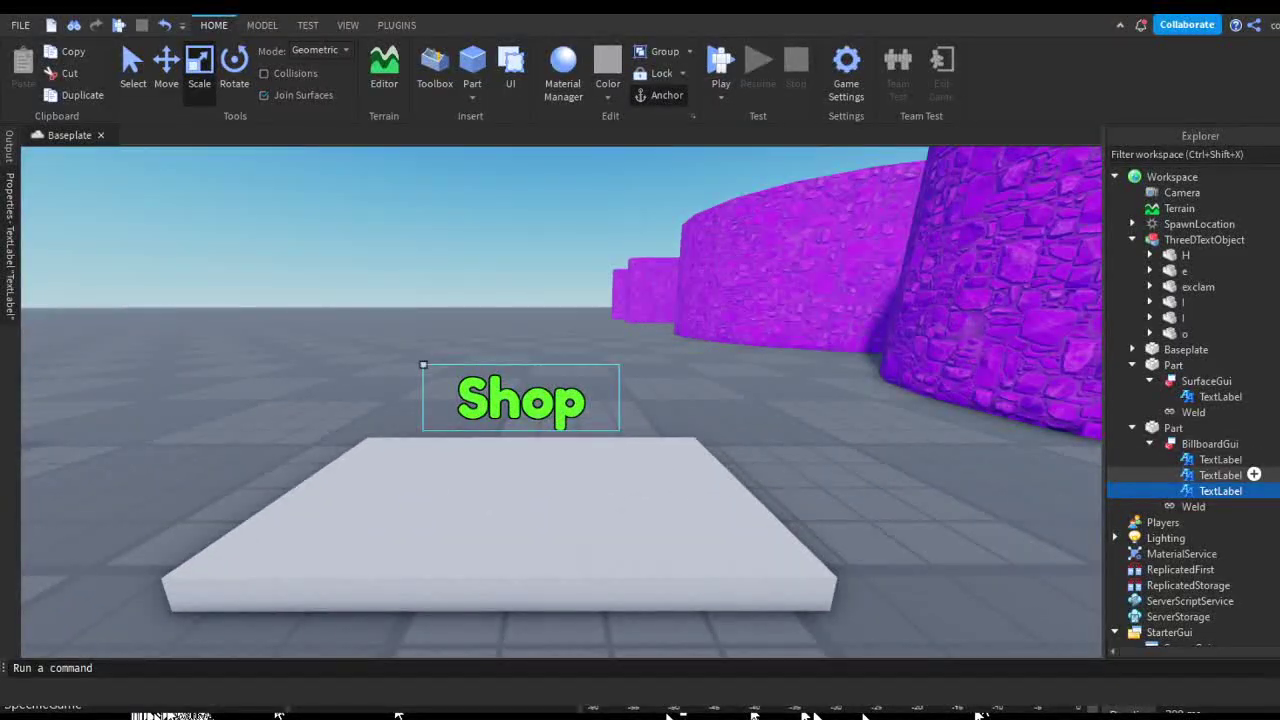
{"action": "left_click", "coordinate": [1245, 475]}
Examine the Shop billboard above the slab from several nearby angles
{"action": "right_click_drag", "start_coordinate": [885, 470], "coordinate": [902, 493]}
{"action": "key", "text": "s"}
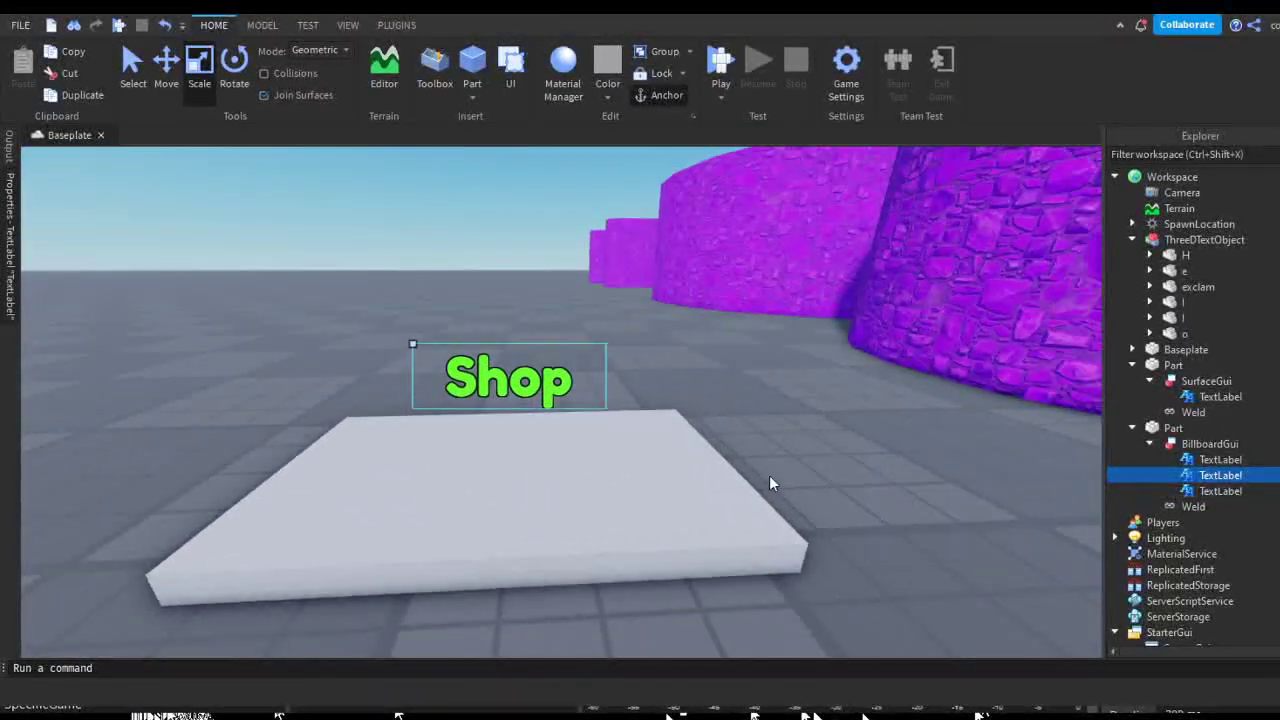
{"action": "key", "text": "a"}
{"action": "key", "text": "d"}
{"action": "right_click_drag", "start_coordinate": [815, 511], "coordinate": [808, 510]}
{"action": "key", "text": "w"}
{"action": "key", "text": "a"}
{"action": "key", "text": "s"}
Clear the selection and view the 3D Hello text, the SurfaceGui part and the billboard slab together from above
{"action": "left_click", "coordinate": [825, 519]}
{"action": "scroll", "coordinate": [870, 470], "scroll_direction": "down", "scroll_amount": 10}
{"action": "right_click_drag", "start_coordinate": [828, 438], "coordinate": [831, 437]}
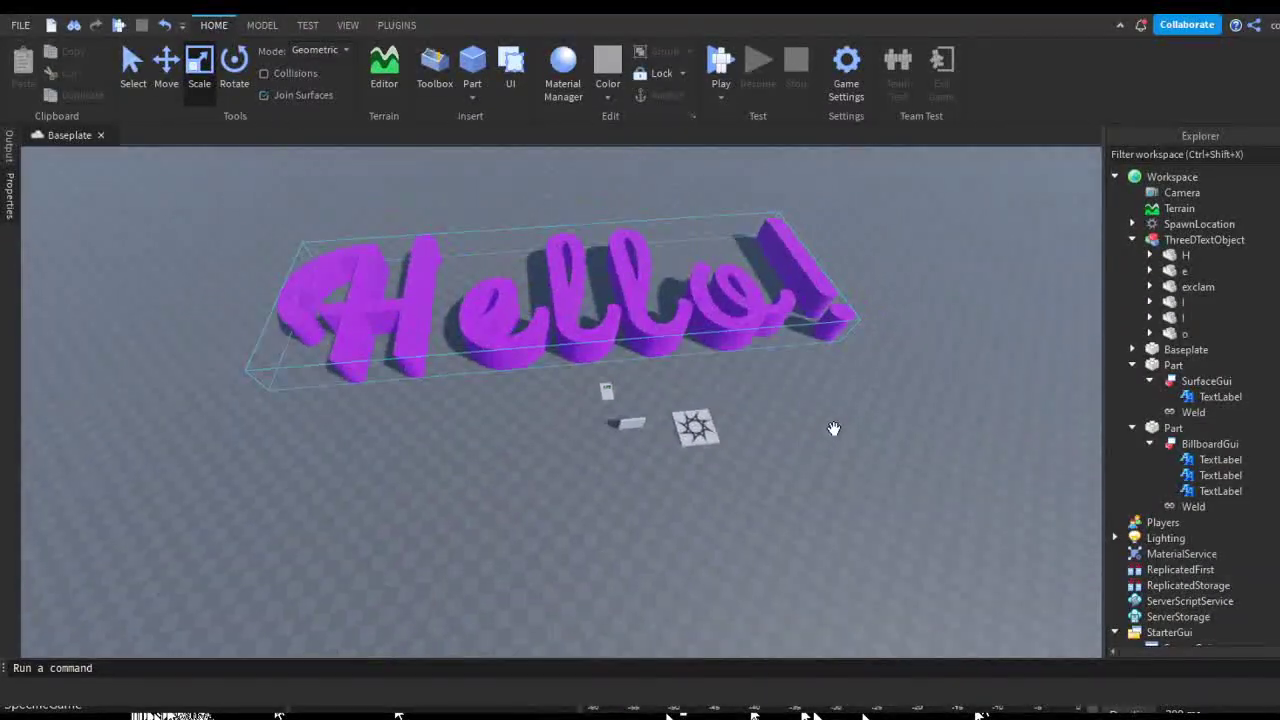
{"action": "right_click_drag", "start_coordinate": [849, 516], "coordinate": [849, 517]}
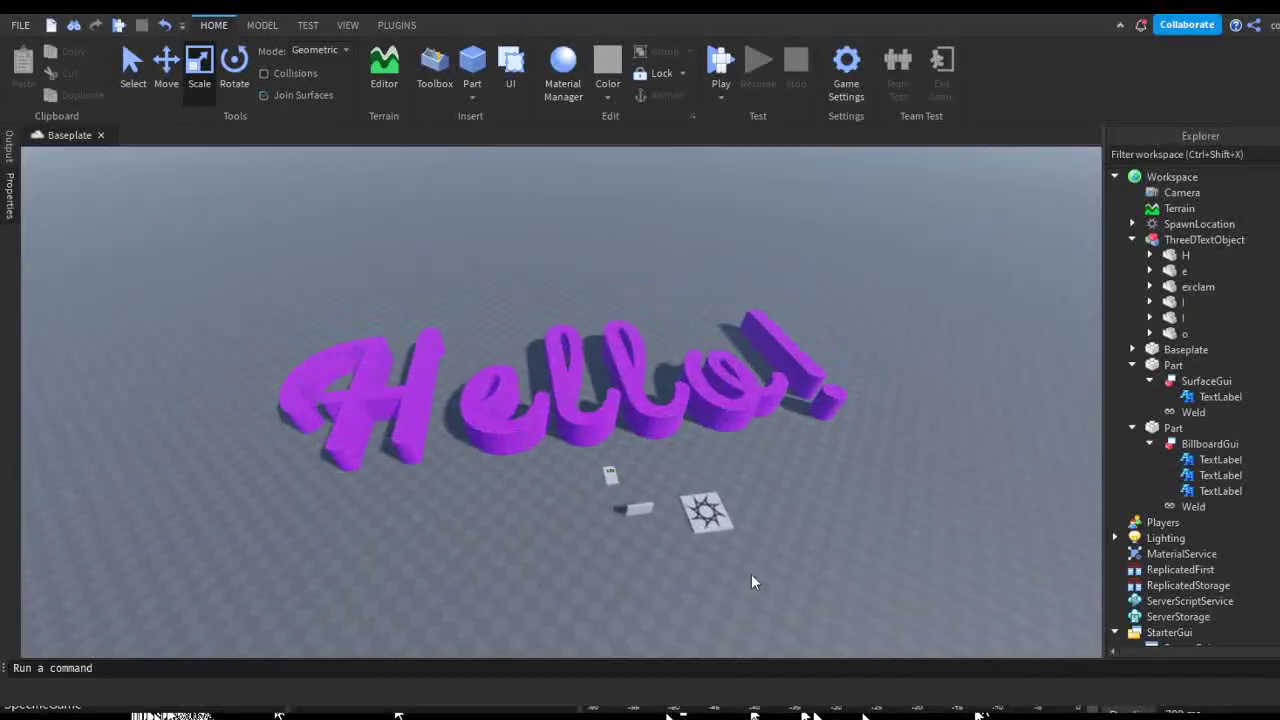
{"action": "scroll", "coordinate": [779, 449], "scroll_direction": "up", "scroll_amount": 5}
{"action": "scroll", "coordinate": [779, 449], "scroll_direction": "down", "scroll_amount": 3}
{"action": "right_click_drag", "start_coordinate": [764, 457], "coordinate": [823, 477]}
{"action": "scroll", "coordinate": [800, 462], "scroll_direction": "down", "scroll_amount": 3}
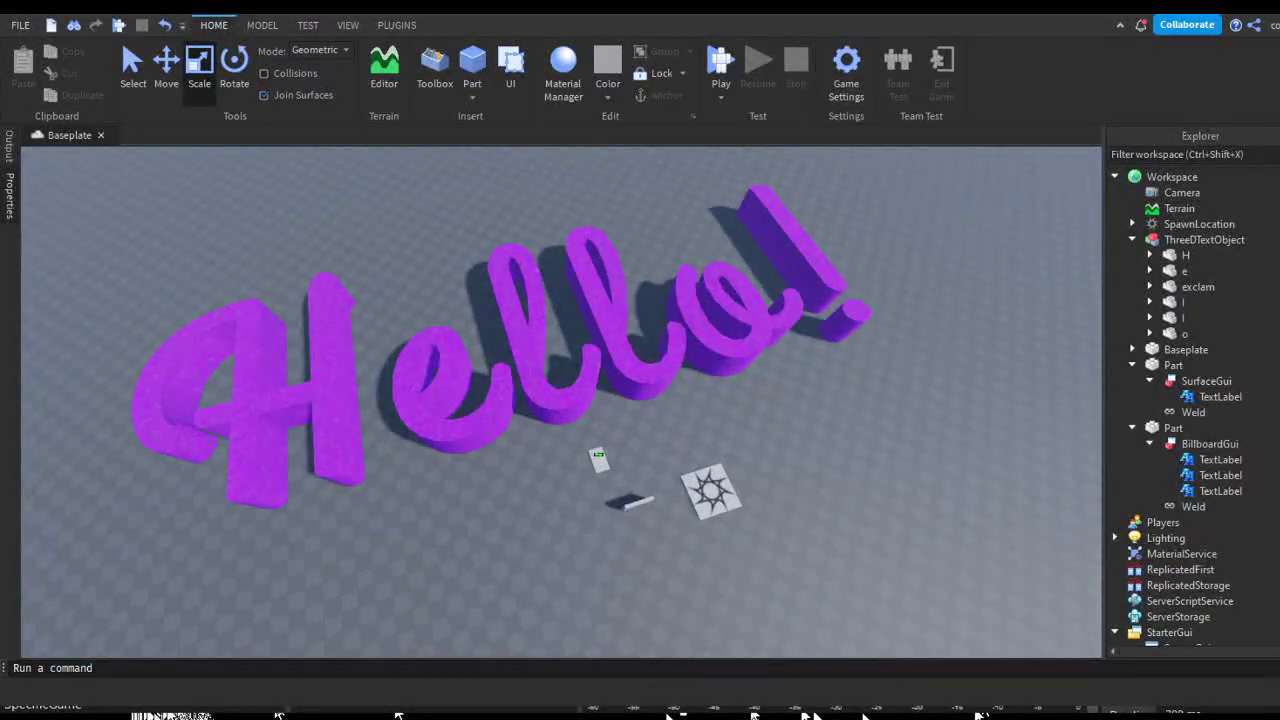